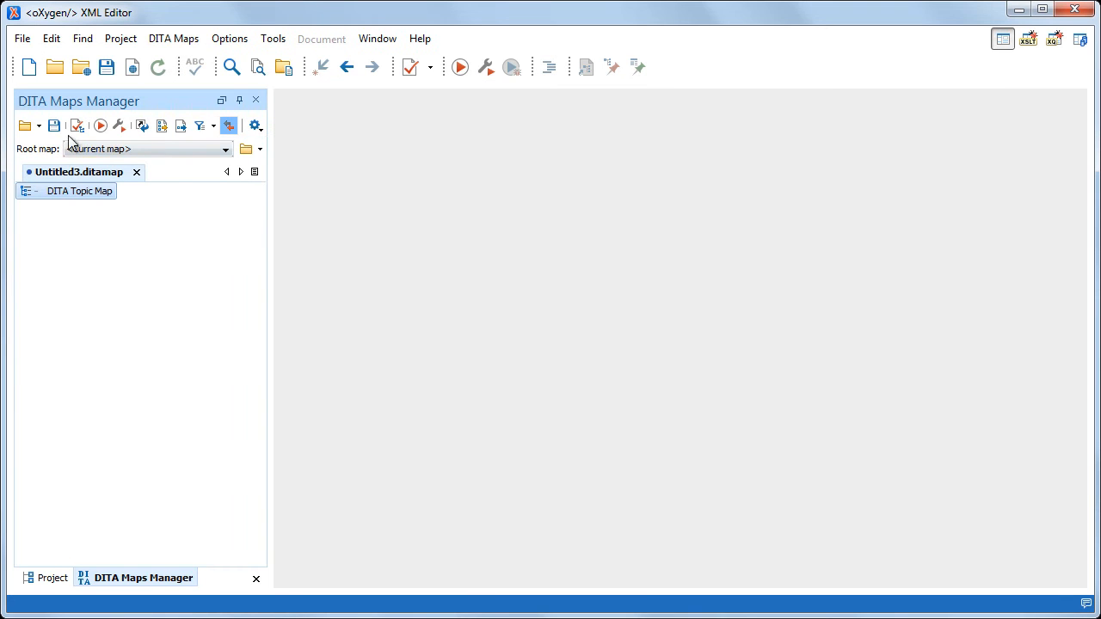
# Save the new DITA map in the Sample folder as MobilePhoneBrochure
pyautogui.click(54, 126)
pyautogui.write('MobilePhoneBrochure')
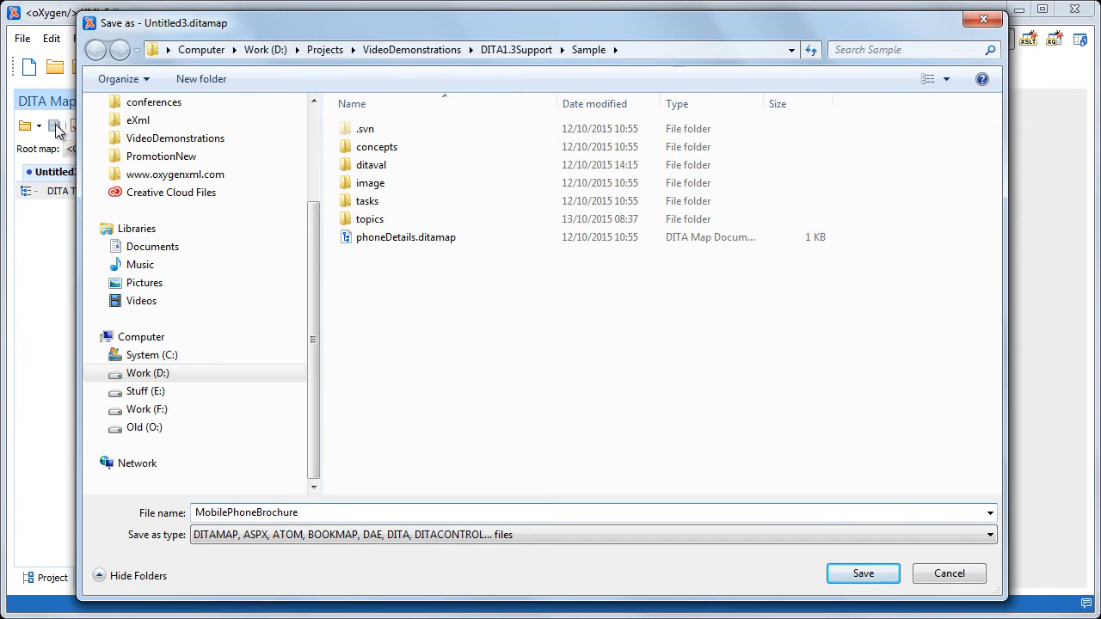
pyautogui.press('Return')
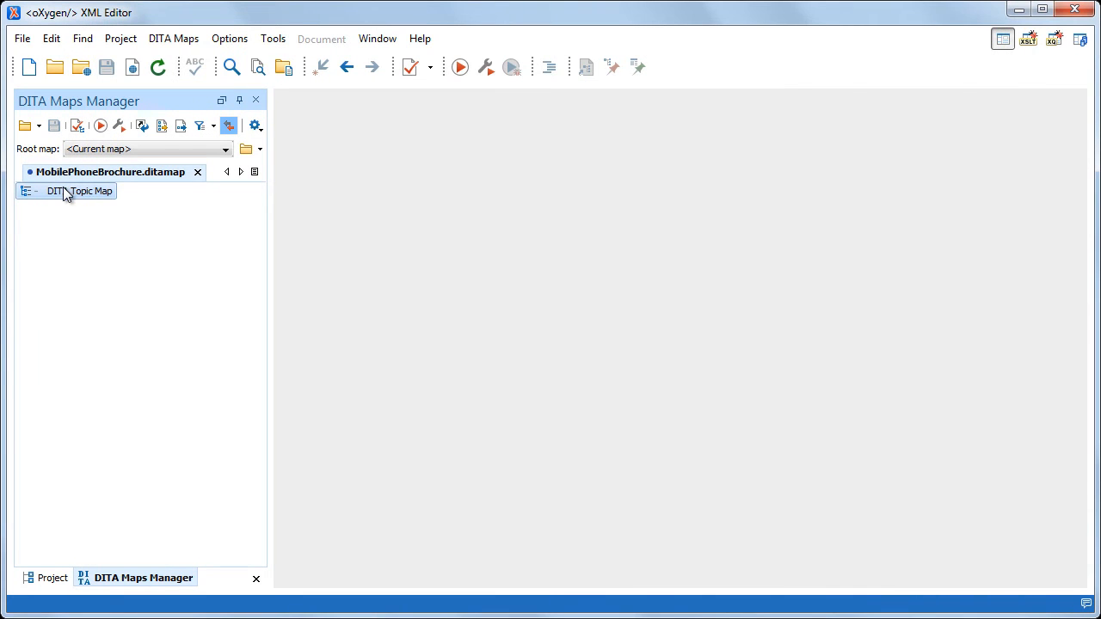
# Set the title of the root DITA map to "Syncro Mobile Phones" in its properties
pyautogui.rightClick(63, 189)
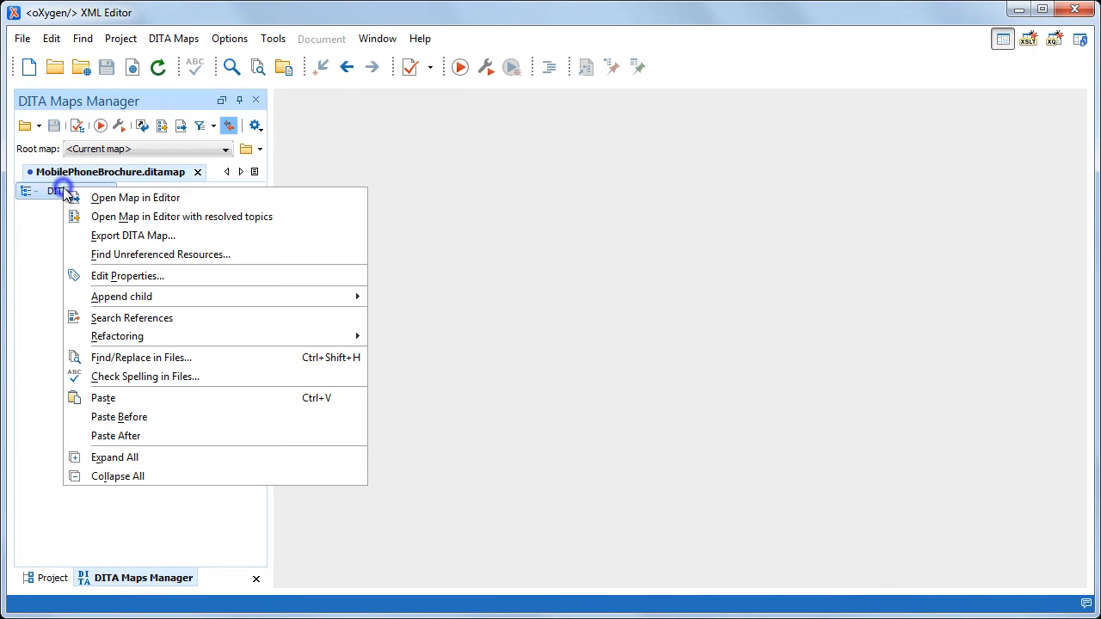
pyautogui.click(101, 275)
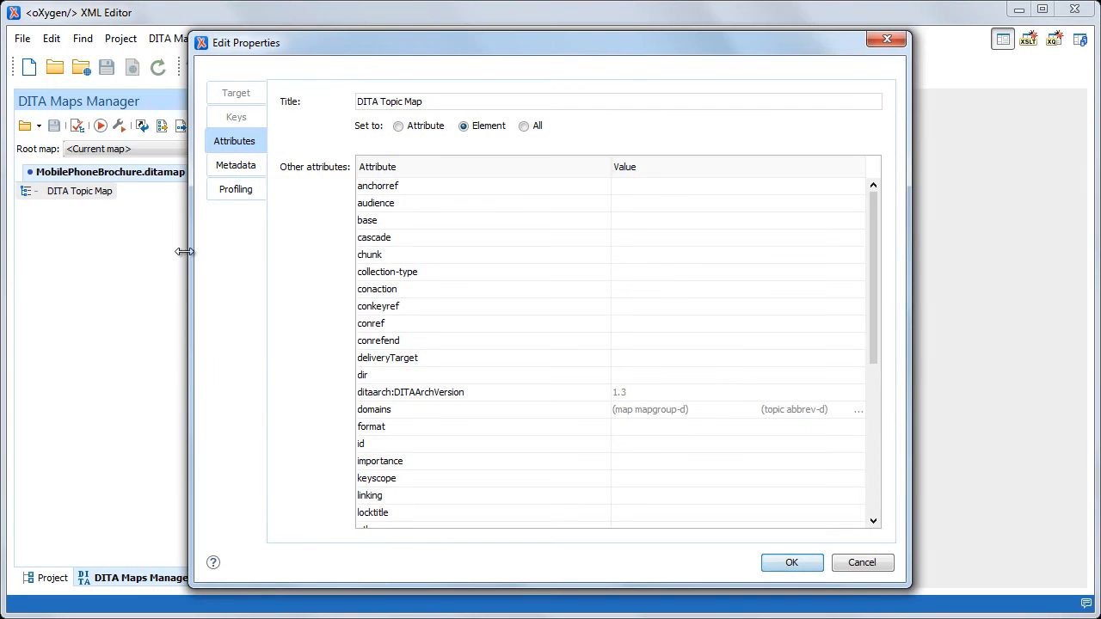
pyautogui.moveTo(427, 100); pyautogui.dragTo(349, 104)
pyautogui.write('Syncro Mobile Phones')
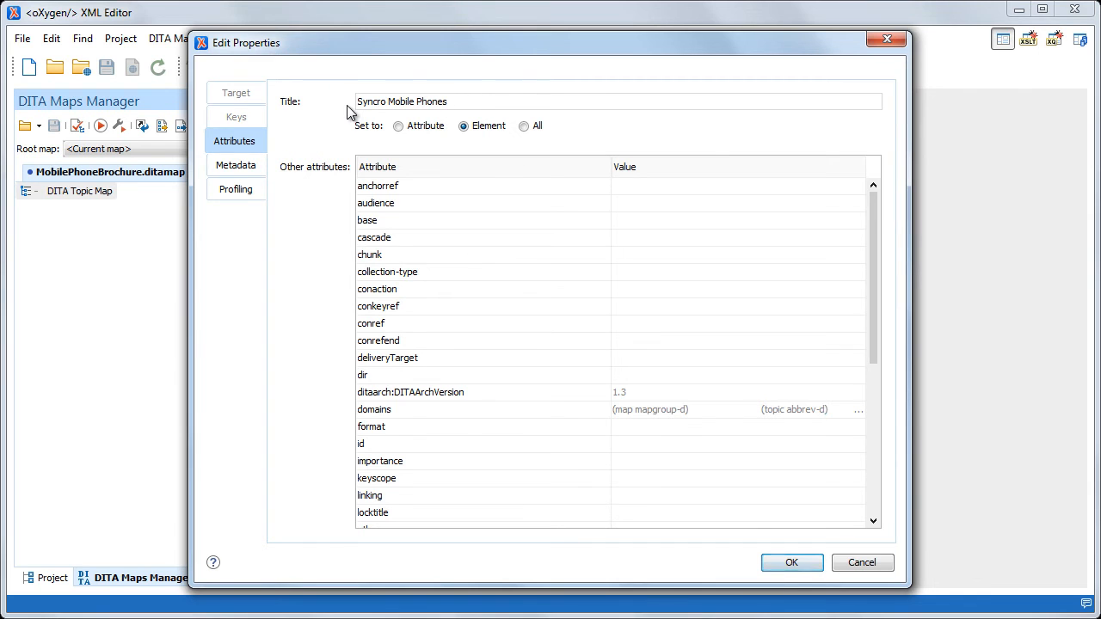
pyautogui.click(777, 566)
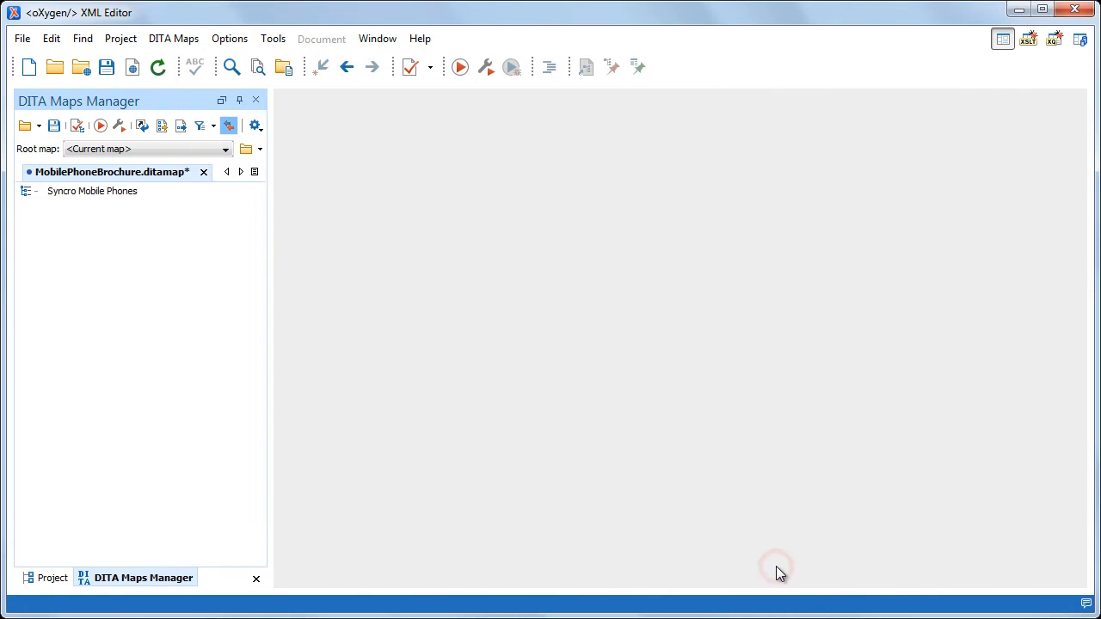
# Append a new DITA topic to the Syncro Mobile Phones map, saved as overview.dita in the topics folder
pyautogui.rightClick(78, 192)
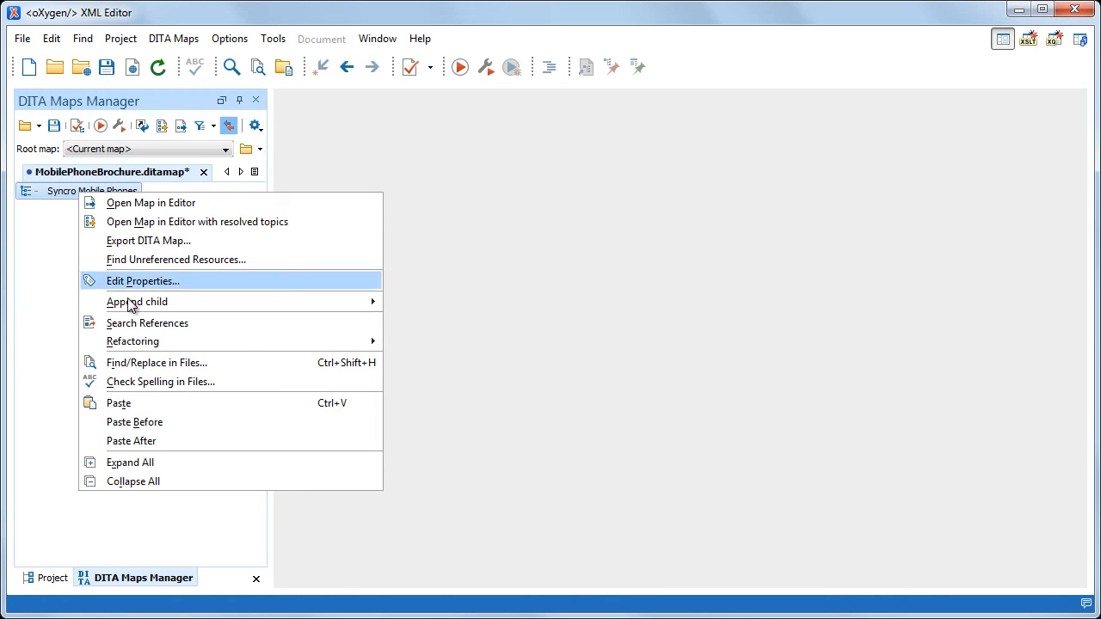
pyautogui.moveTo(130, 308)
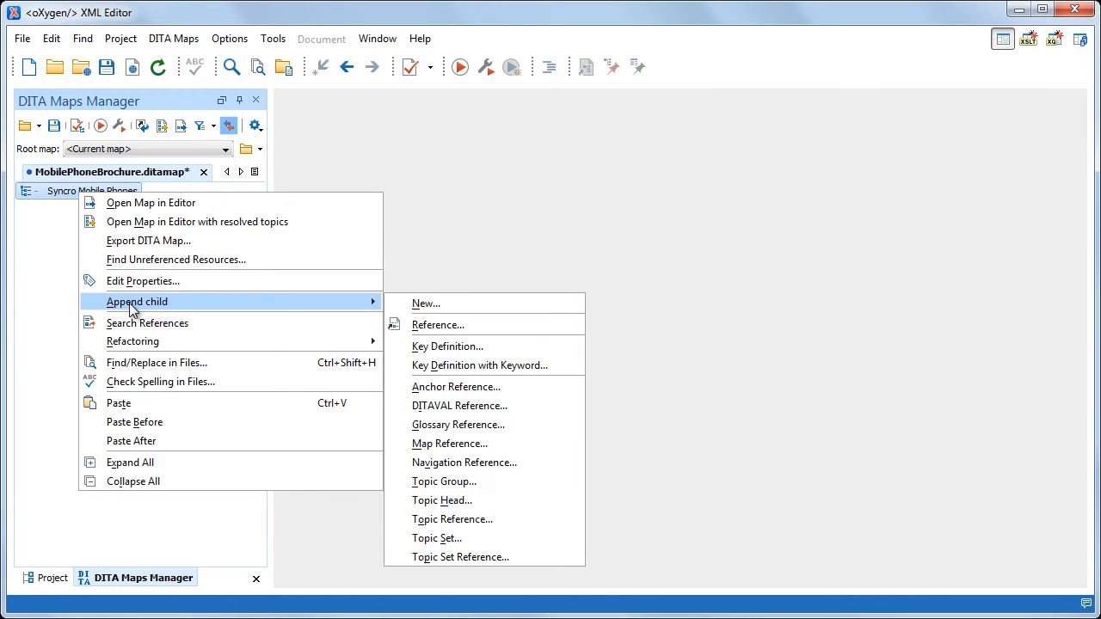
pyautogui.click(439, 304)
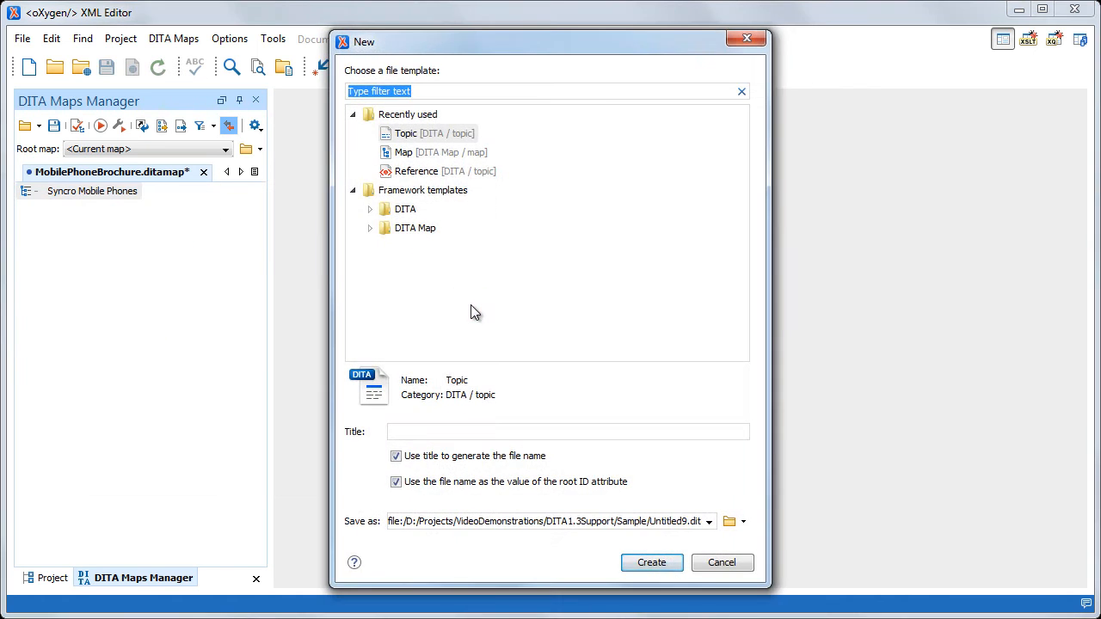
pyautogui.click(433, 138)
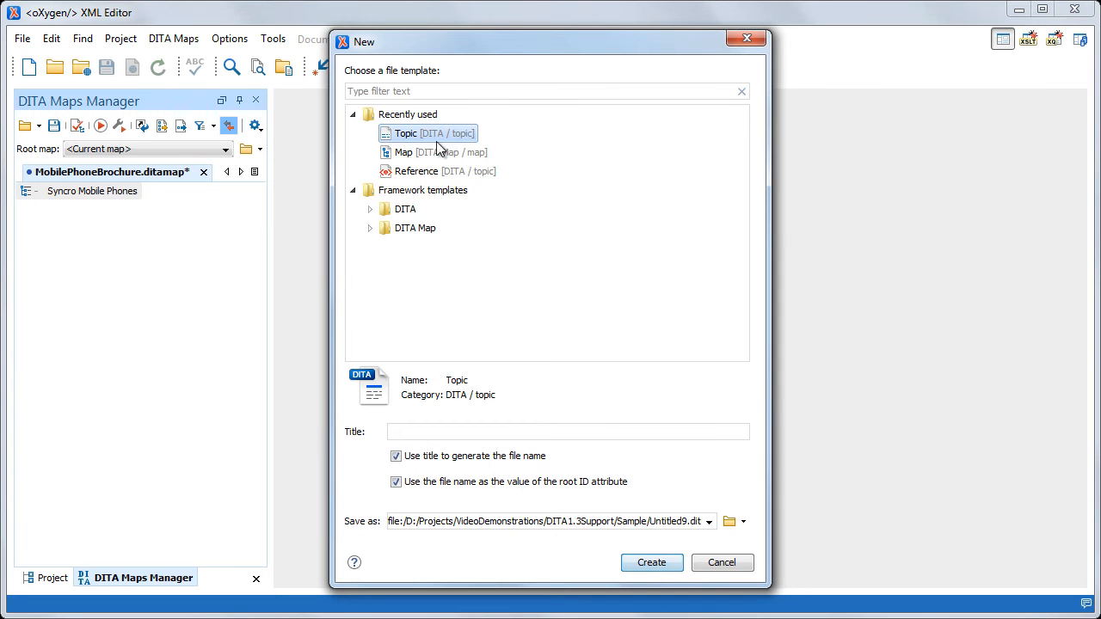
pyautogui.click(733, 521)
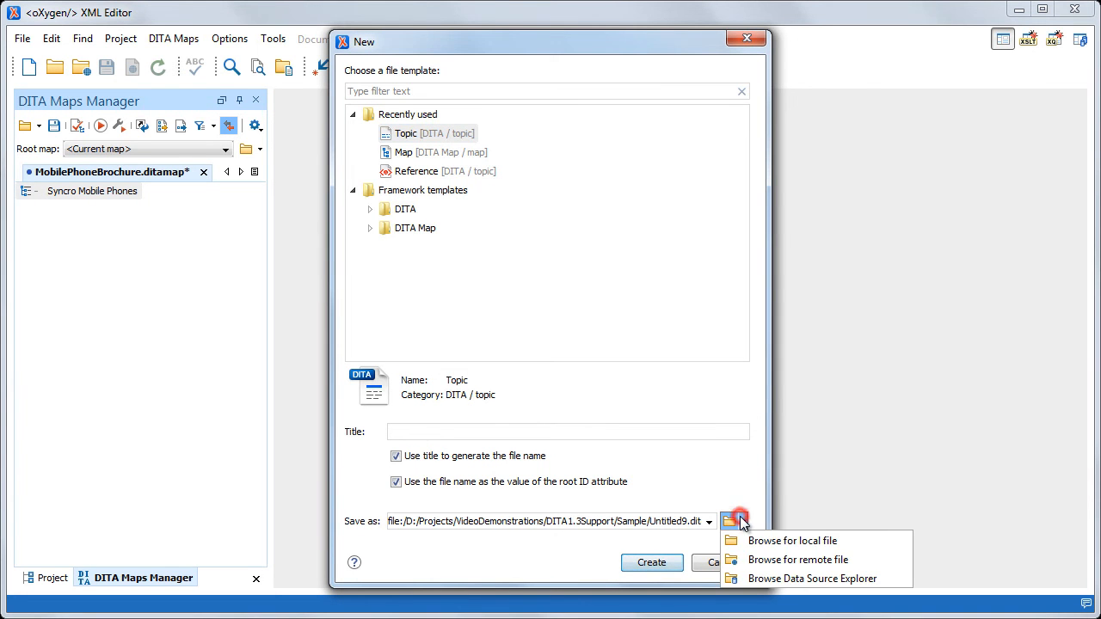
pyautogui.click(755, 542)
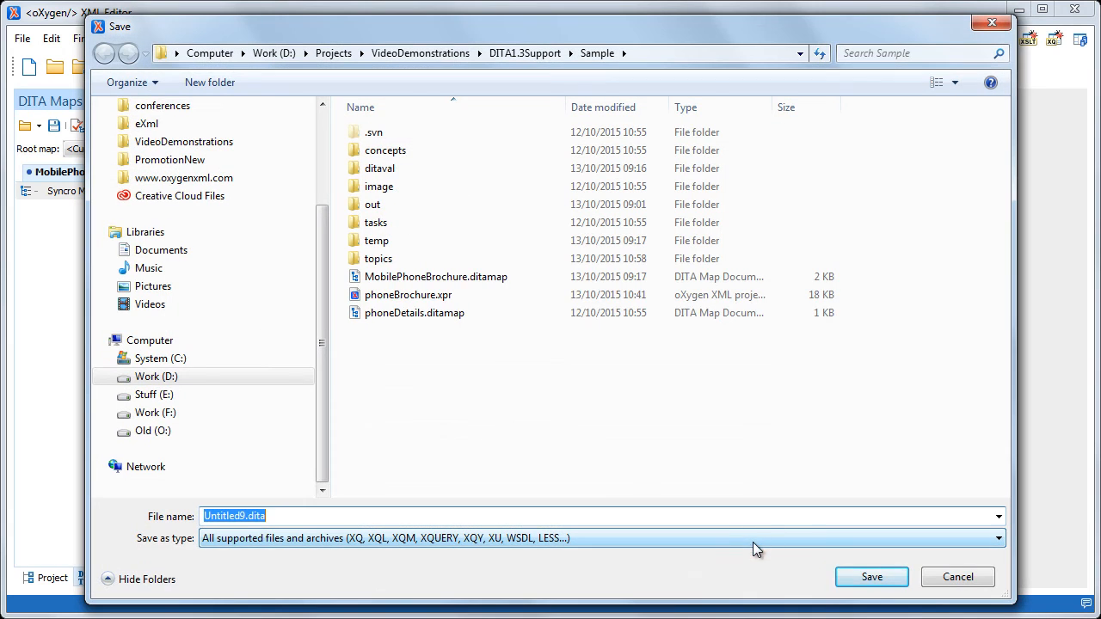
pyautogui.doubleClick(375, 259)
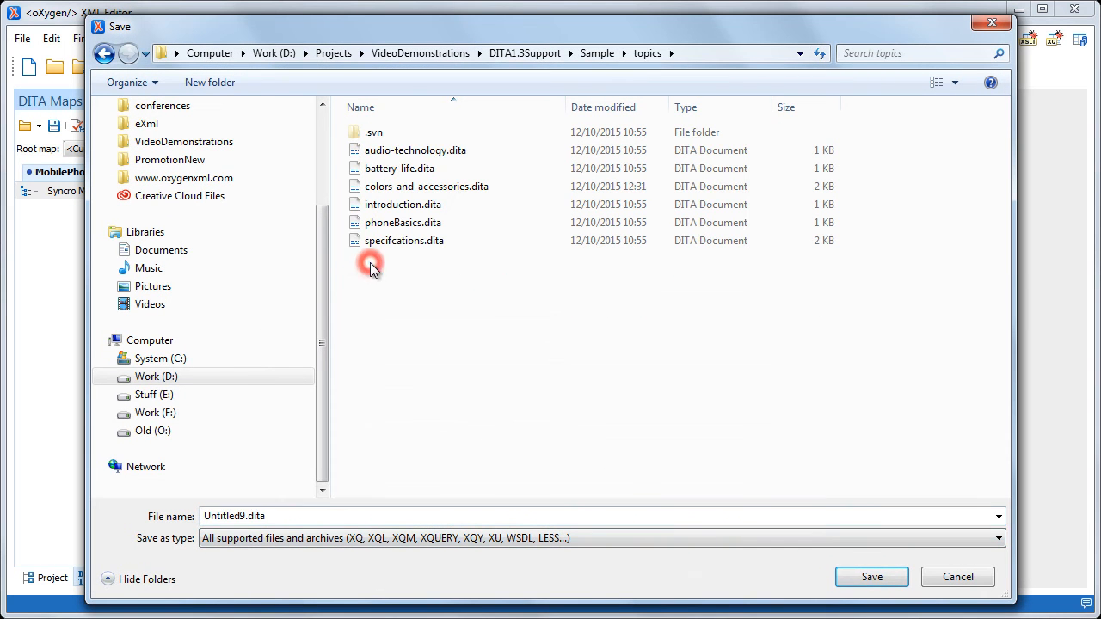
pyautogui.doubleClick(315, 514)
pyautogui.write('overview')
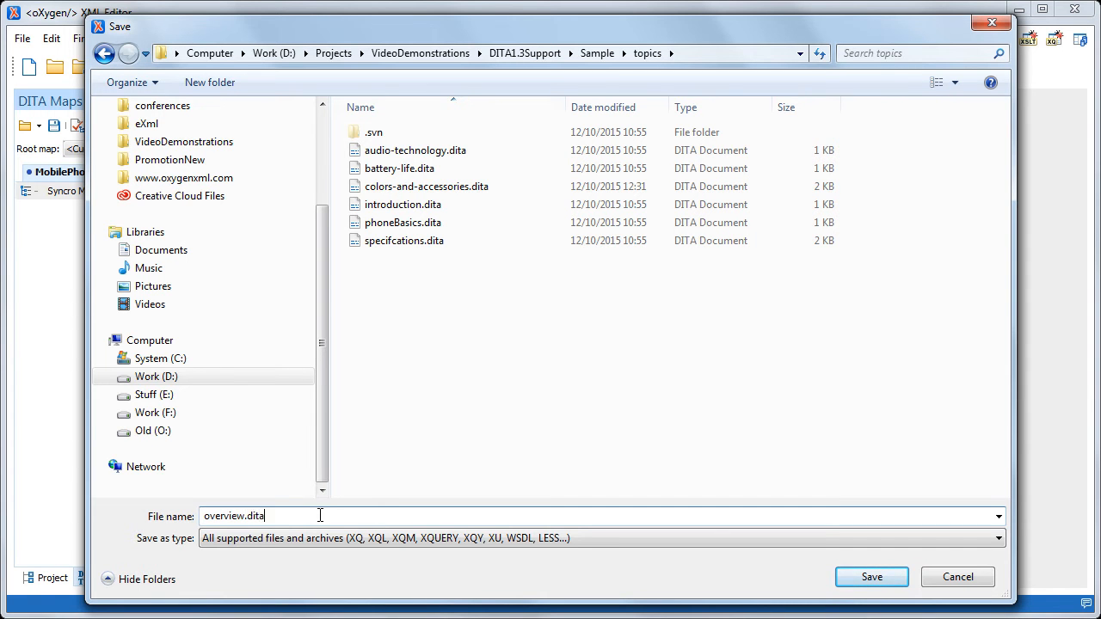
pyautogui.click(868, 577)
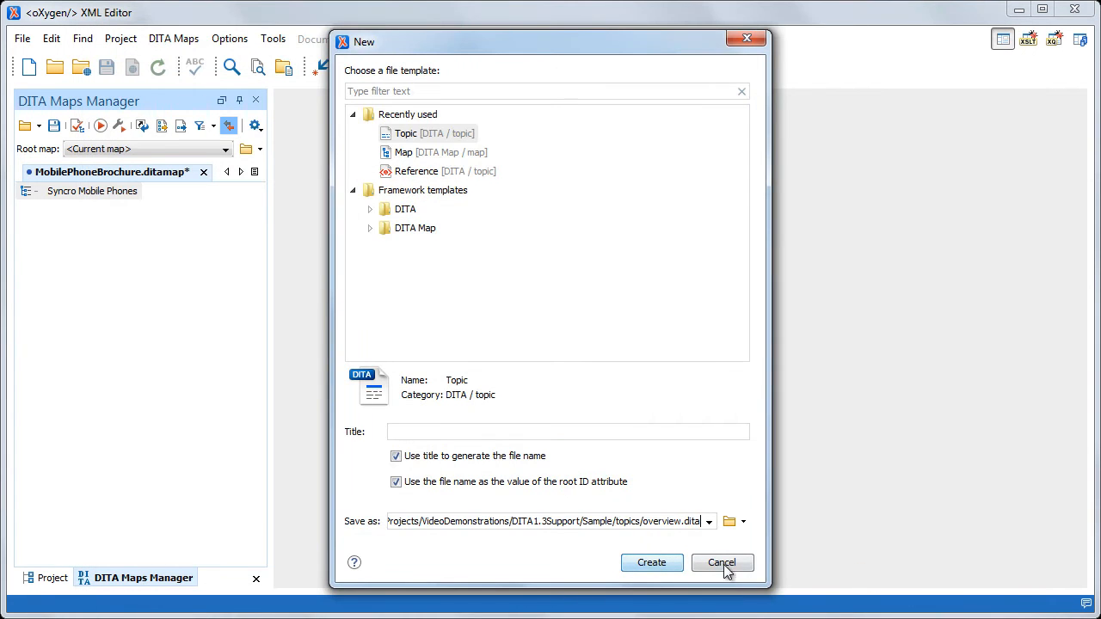
pyautogui.click(661, 565)
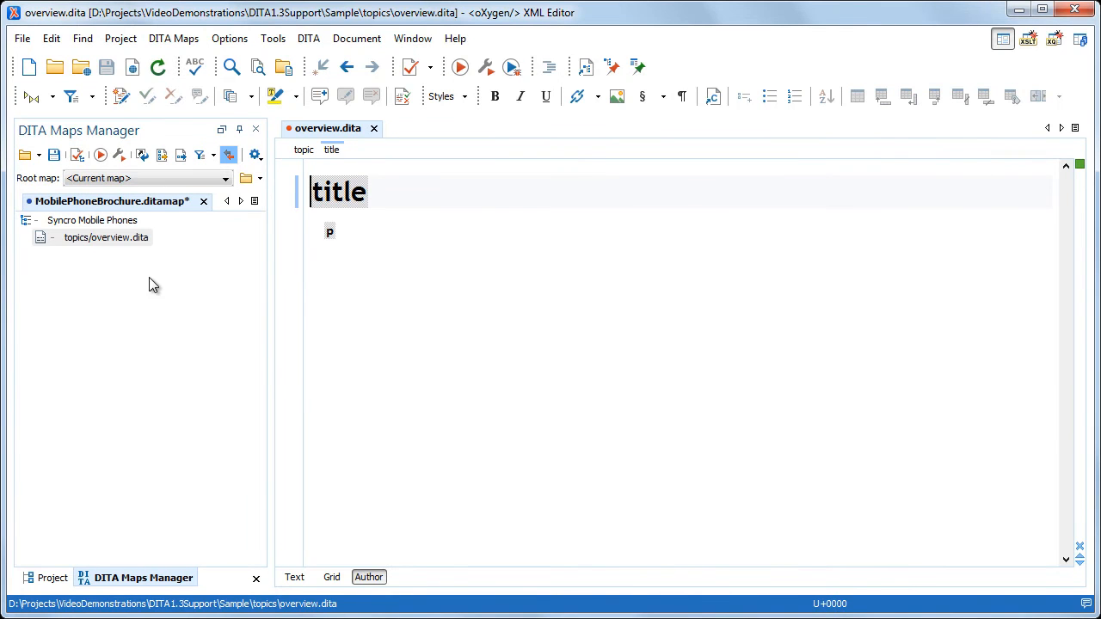
# Append a key definition with keyword under the overview topic, using key "model" and keyword "X1000"
pyautogui.rightClick(113, 238)
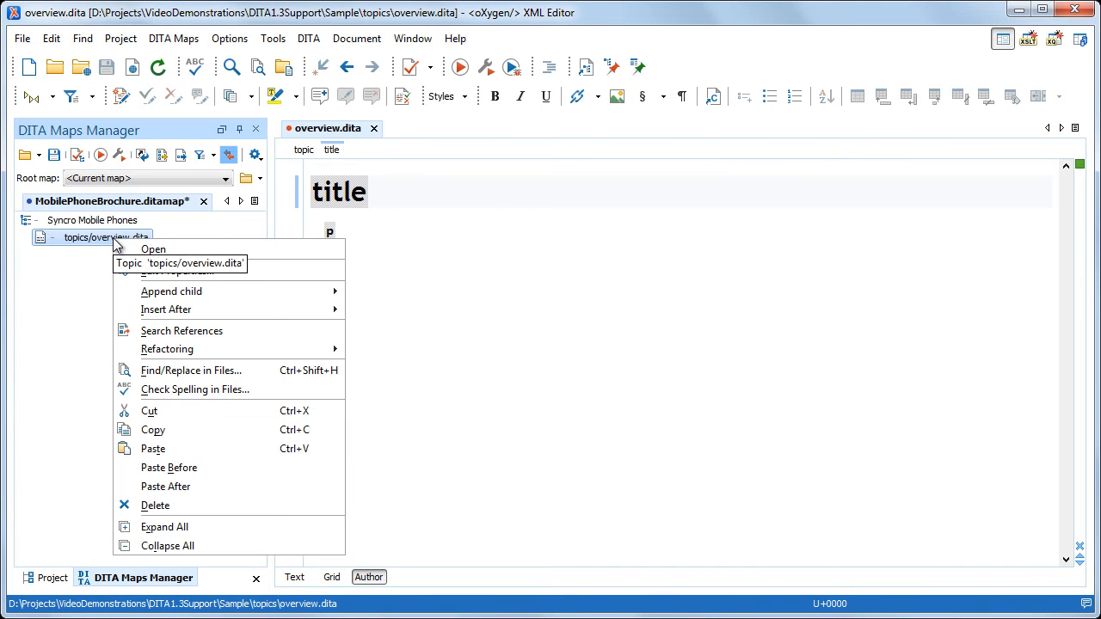
pyautogui.moveTo(148, 295)
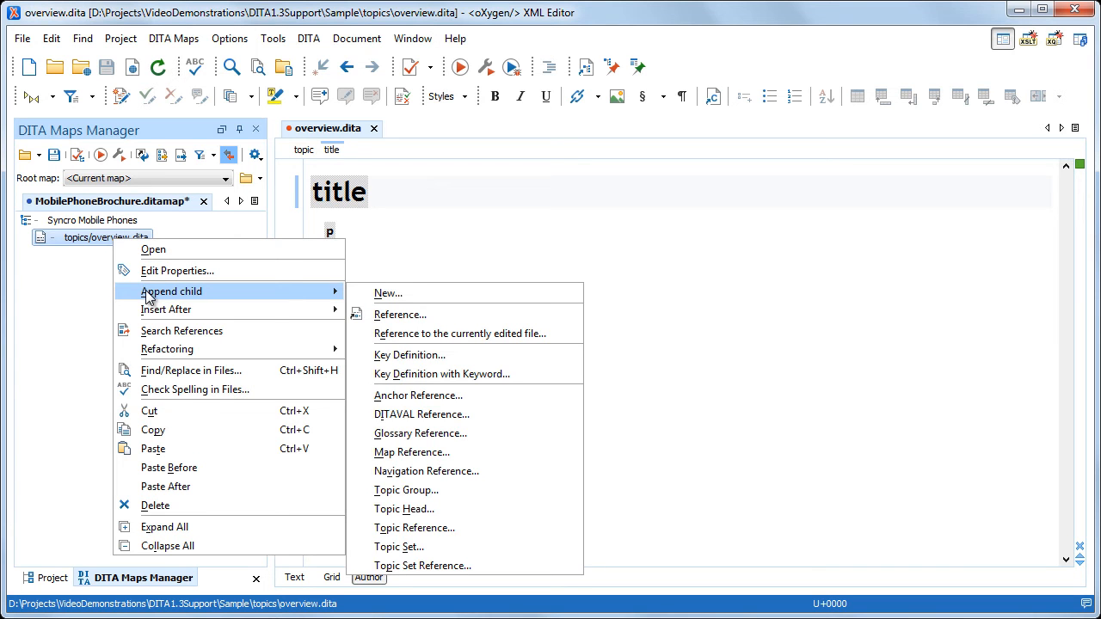
pyautogui.click(420, 382)
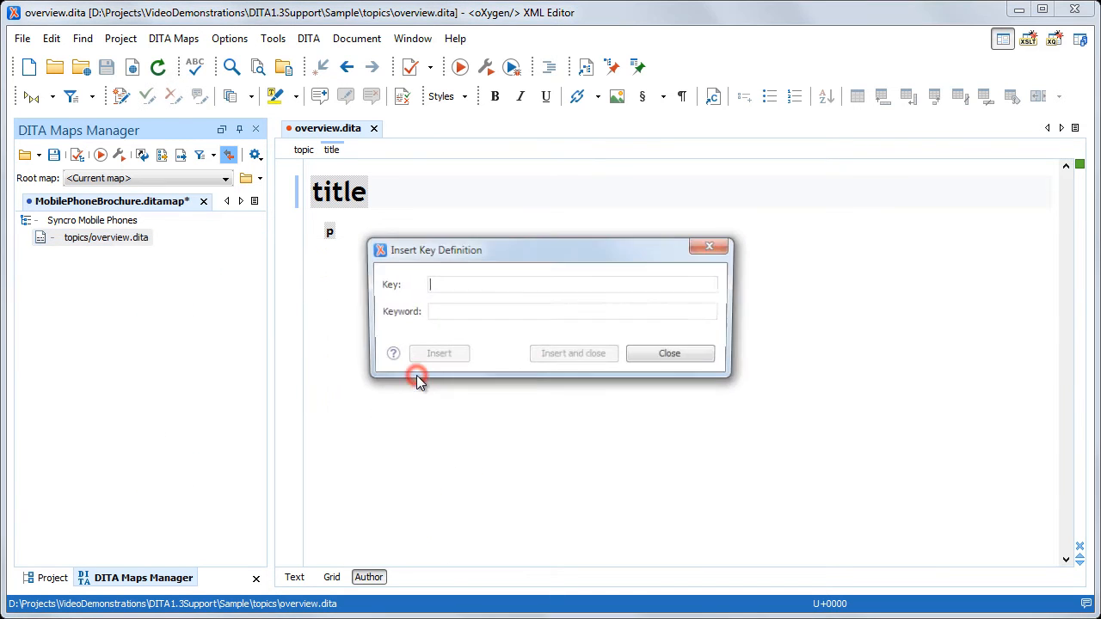
pyautogui.write('model')
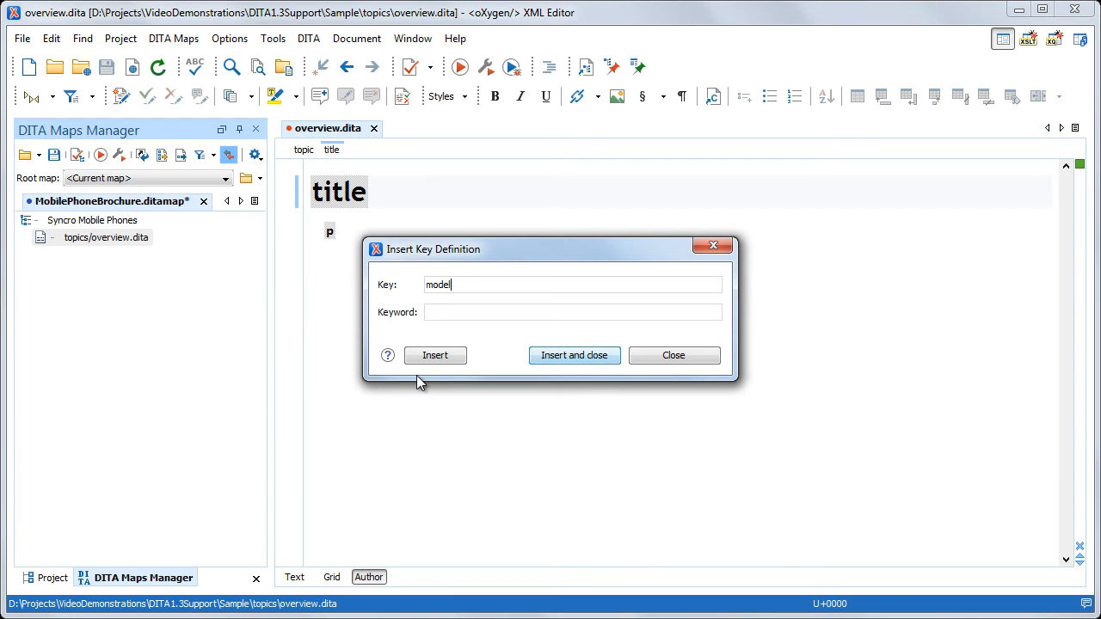
pyautogui.click(437, 315)
pyautogui.write('X1000')
pyautogui.click(552, 355)
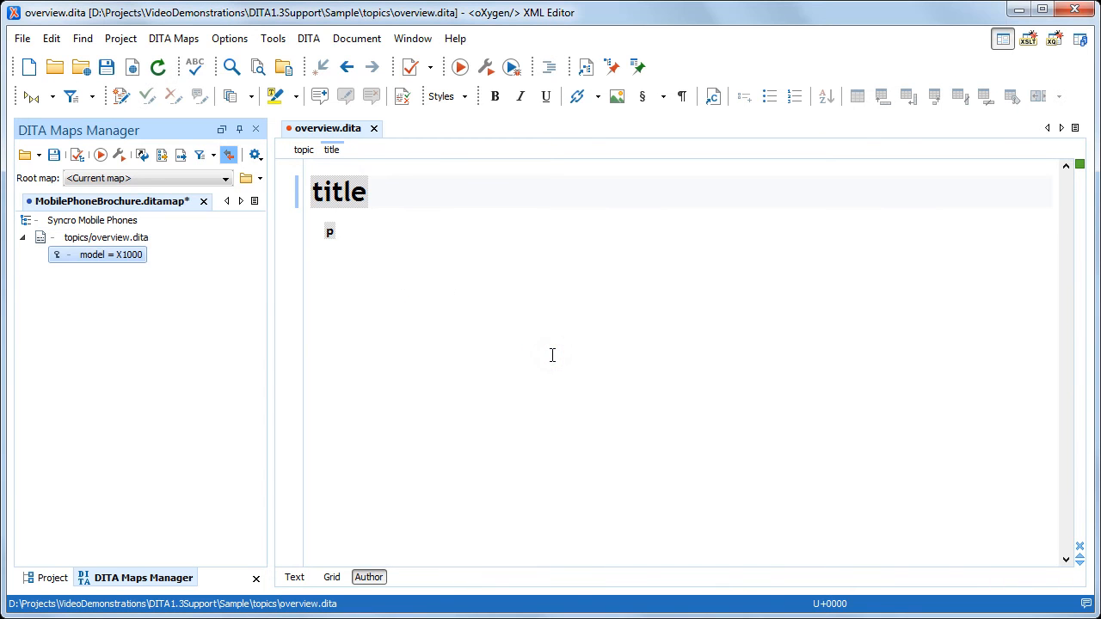
# Write the overview topic's title as "The", a reused-content keyref ph element pointing to the model key, and "Phone"
pyautogui.click(353, 191)
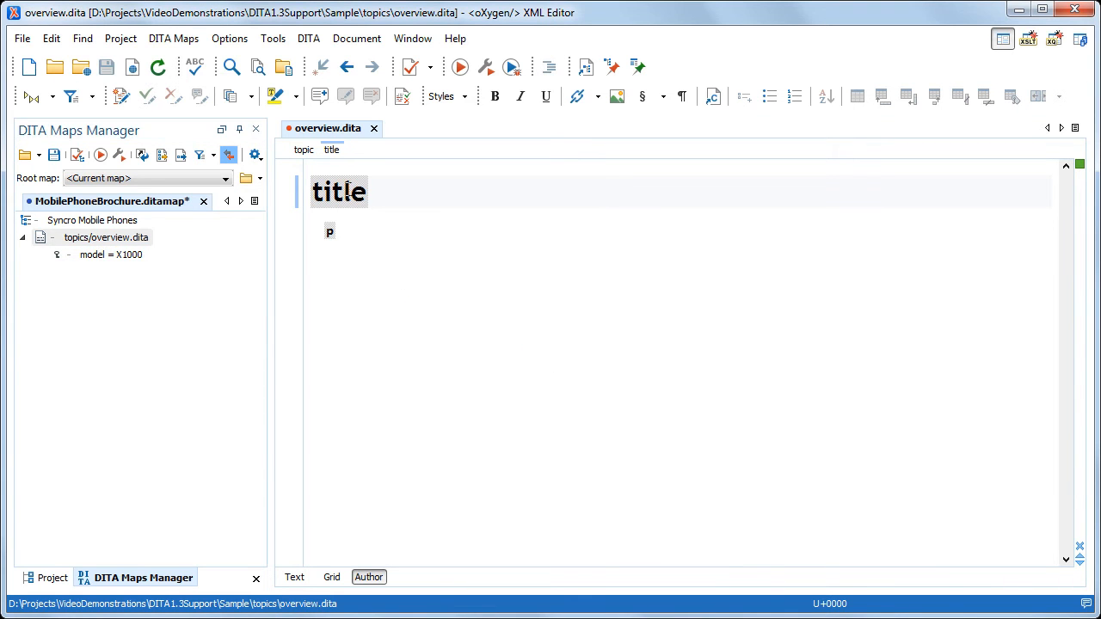
pyautogui.write('The')
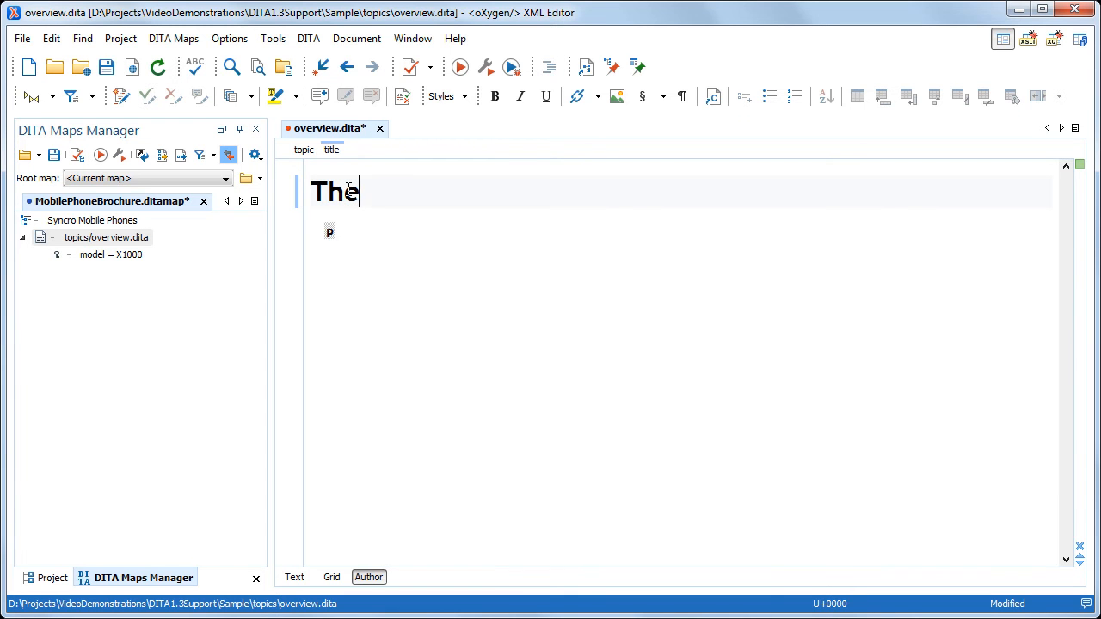
pyautogui.click(713, 96)
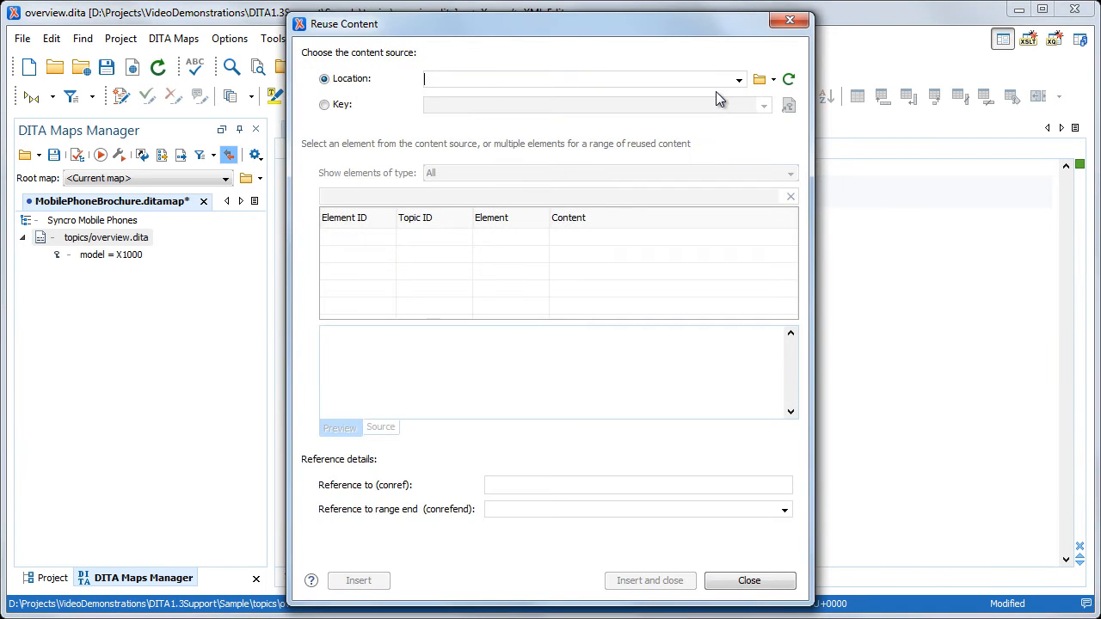
pyautogui.click(334, 107)
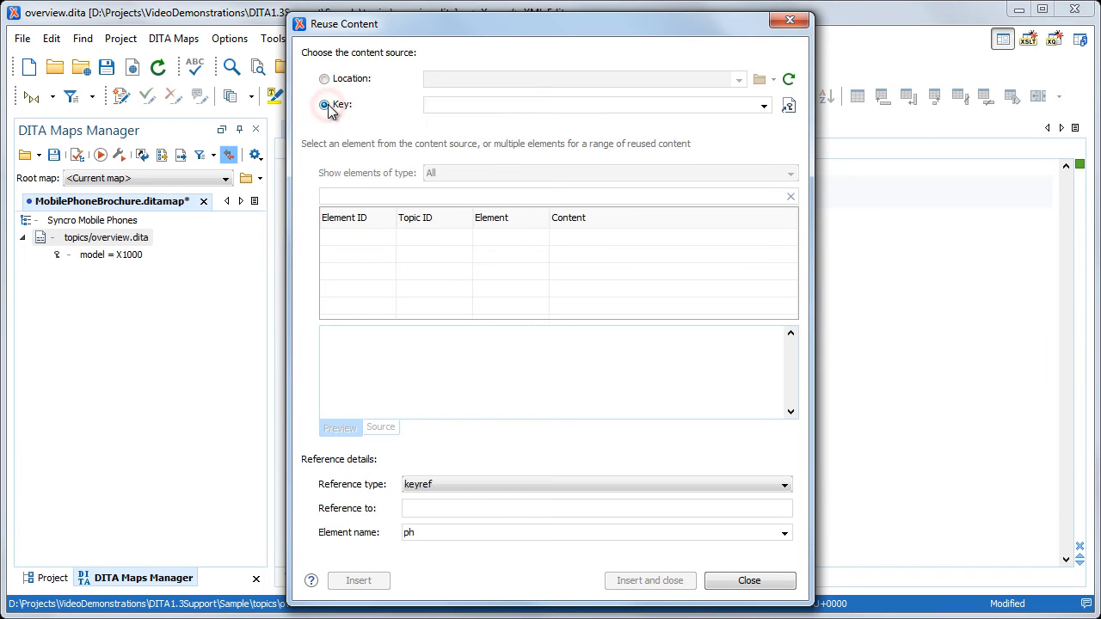
pyautogui.click(789, 106)
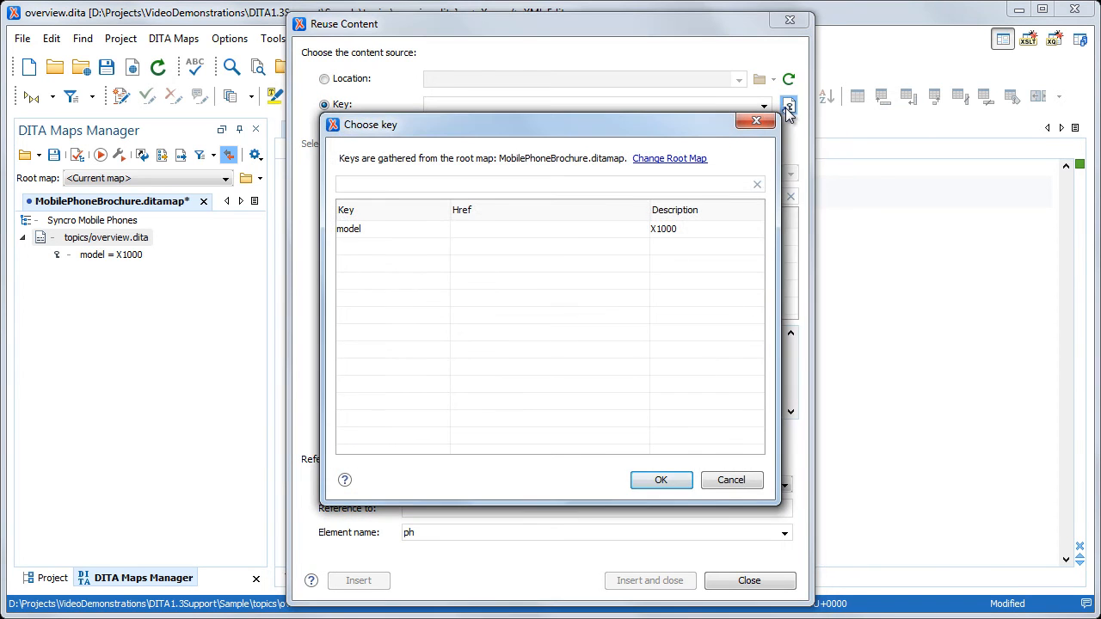
pyautogui.click(356, 229)
pyautogui.click(661, 480)
pyautogui.click(651, 581)
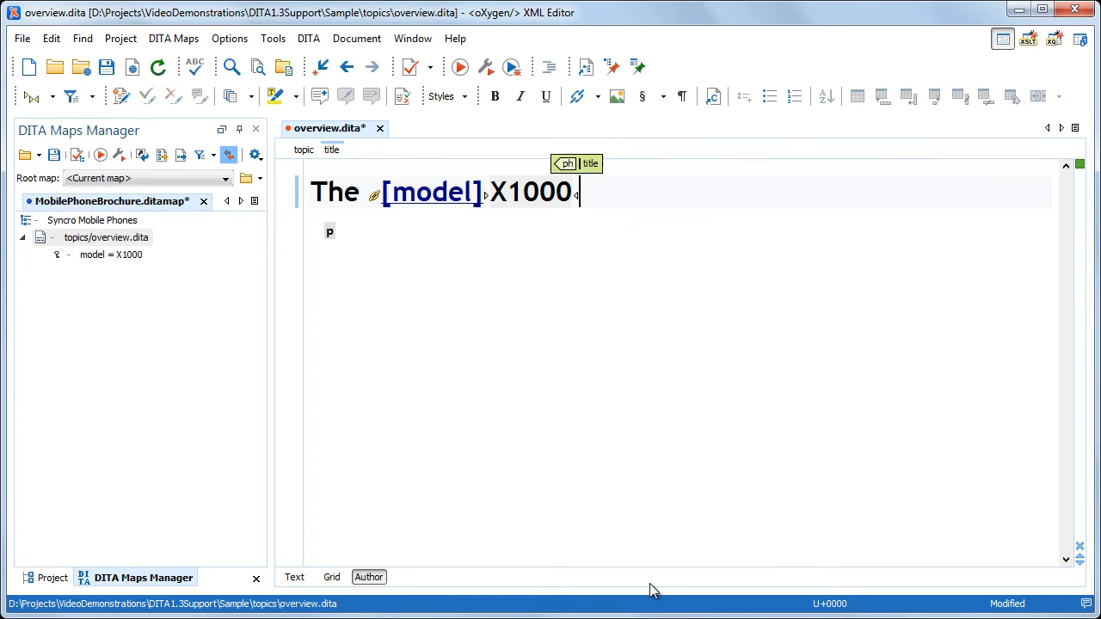
pyautogui.write('Phone')
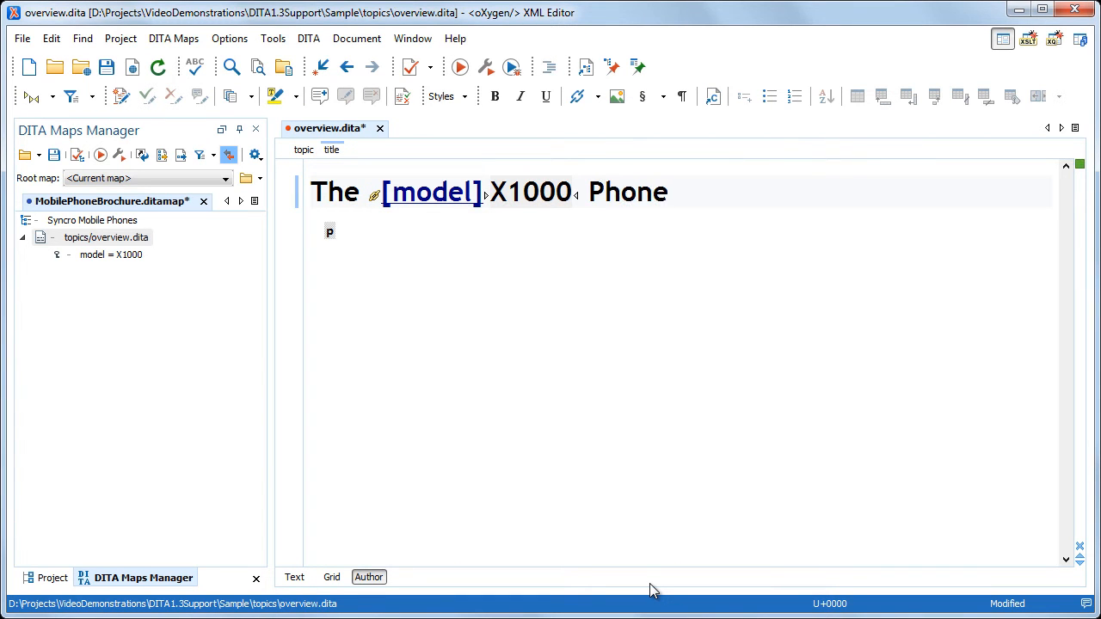
# Insert a key definition after the model key, using key "image" and target Syncro_x1000_black.png from the image folder
pyautogui.rightClick(121, 262)
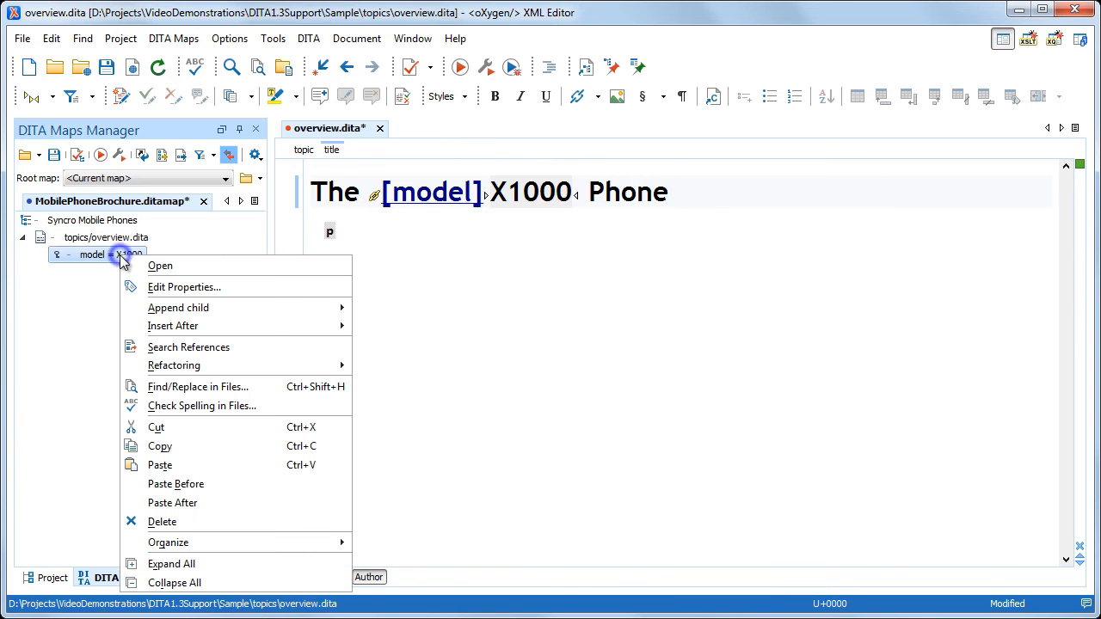
pyautogui.moveTo(160, 330)
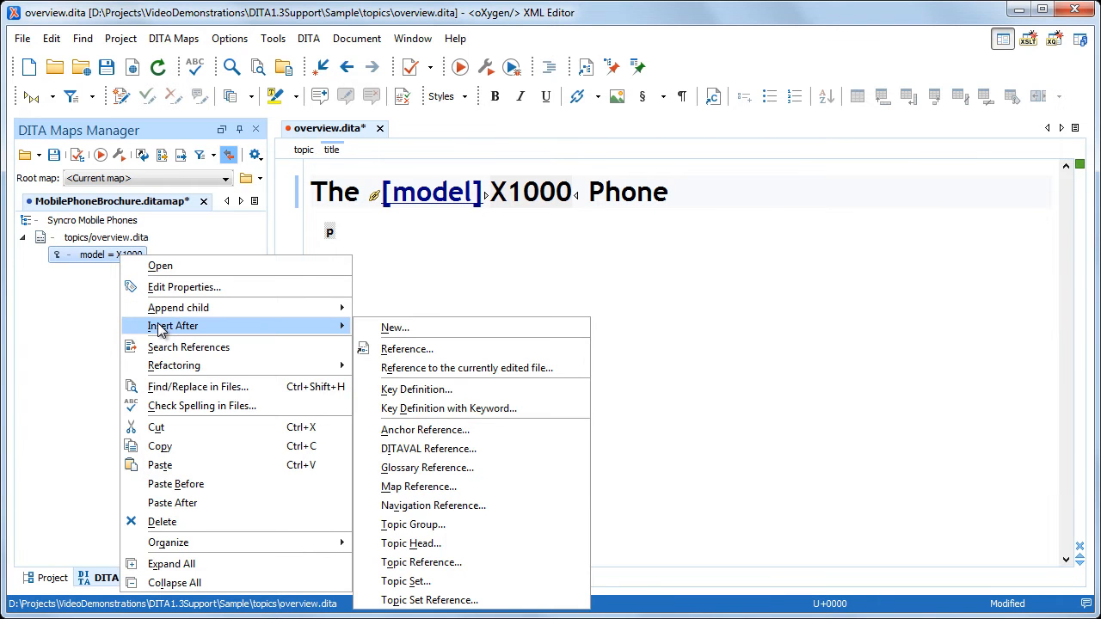
pyautogui.click(422, 391)
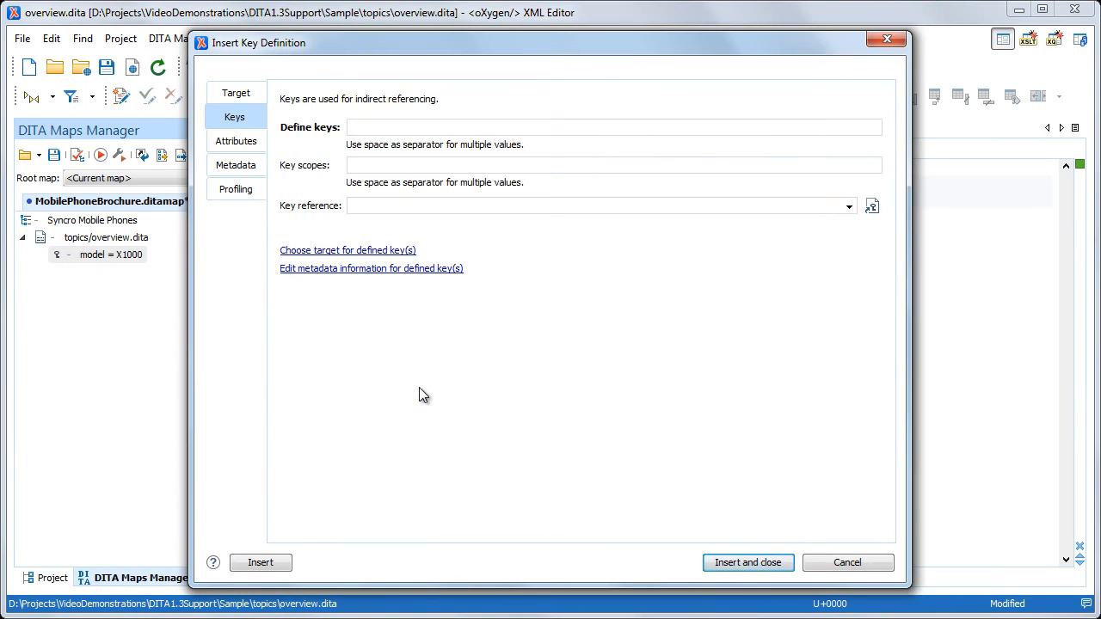
pyautogui.click(375, 130)
pyautogui.click(252, 96)
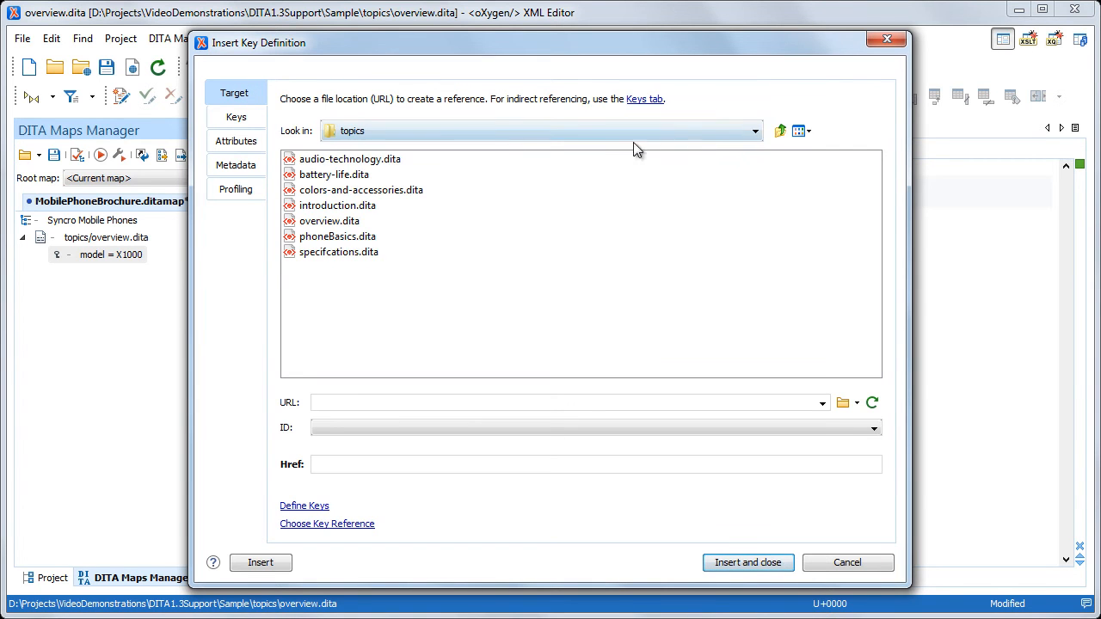
pyautogui.click(781, 132)
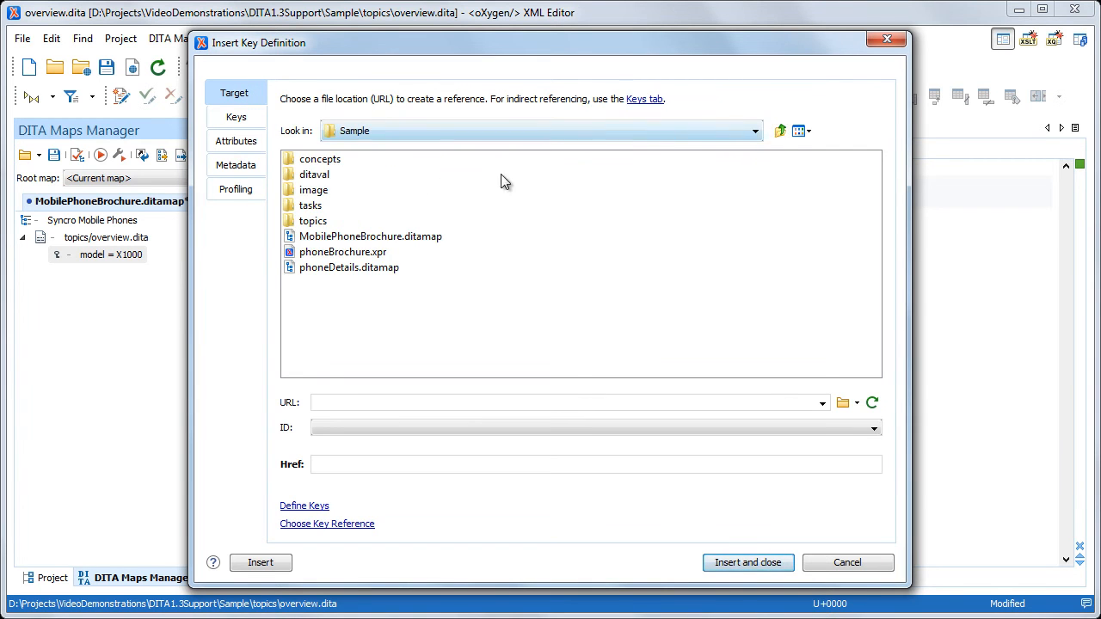
pyautogui.doubleClick(318, 191)
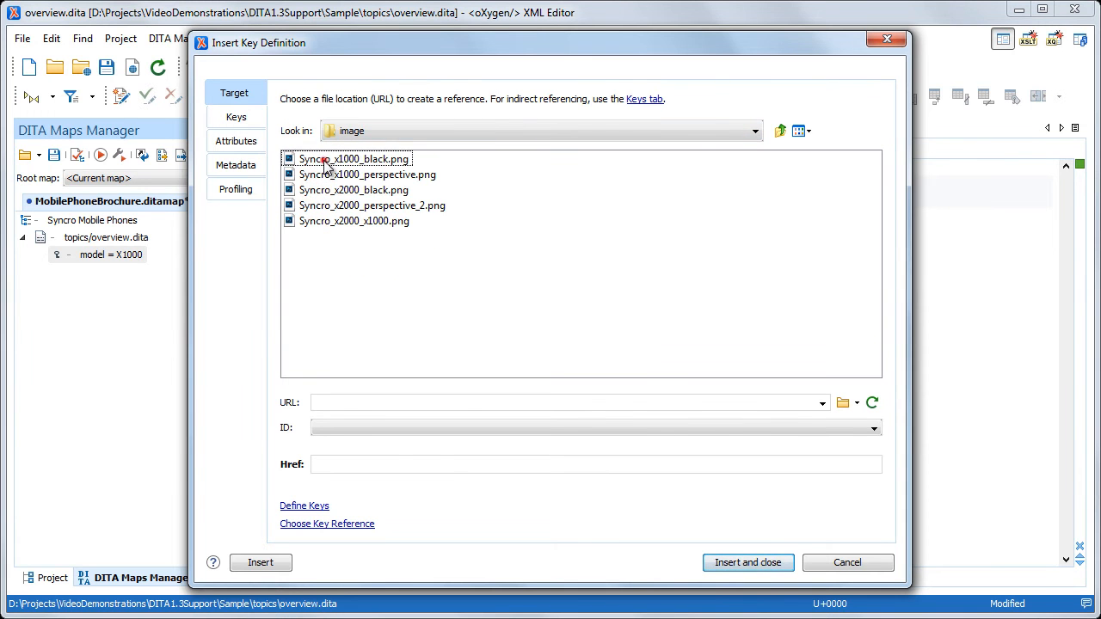
pyautogui.click(325, 160)
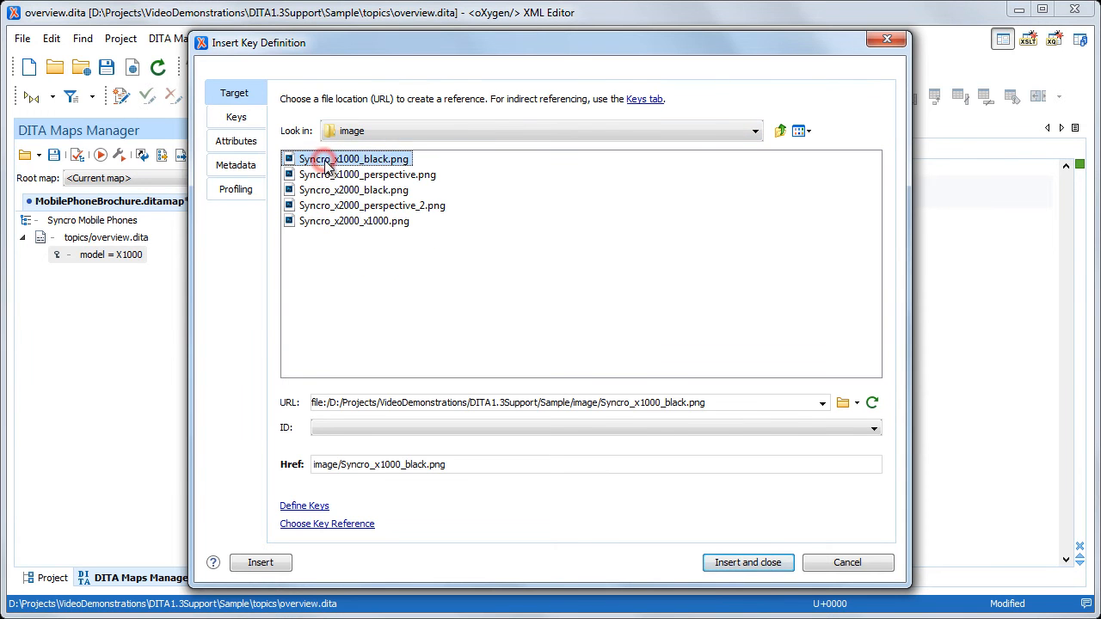
pyautogui.click(745, 562)
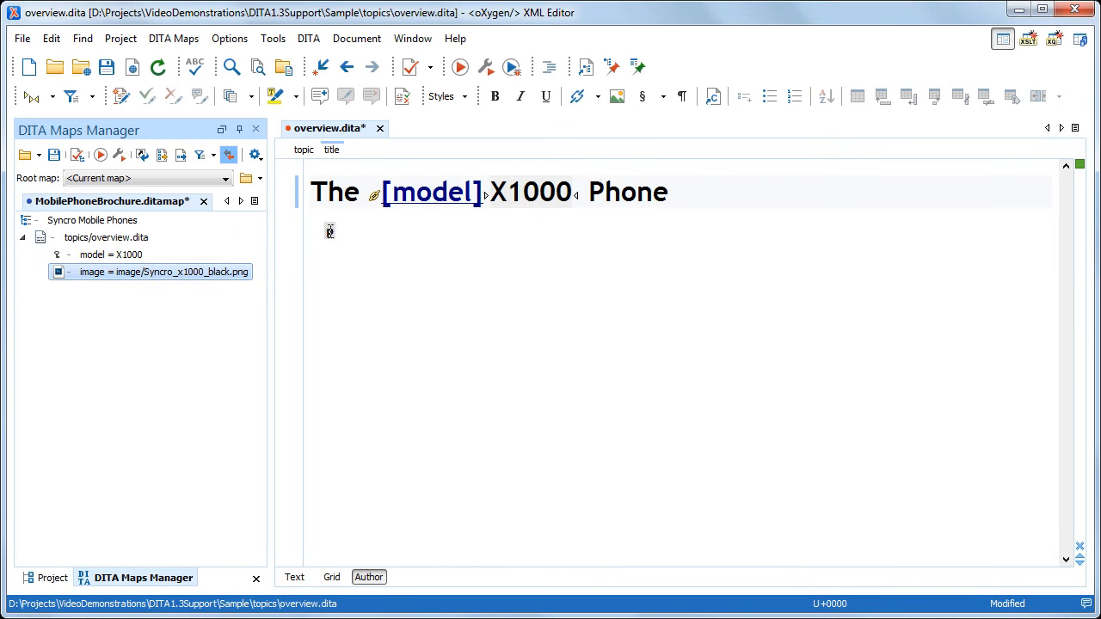
# Start a CALS table in the overview topic's empty paragraph with no title, 1 row, 2 columns and no generated header
pyautogui.click(330, 231)
pyautogui.press('Return')
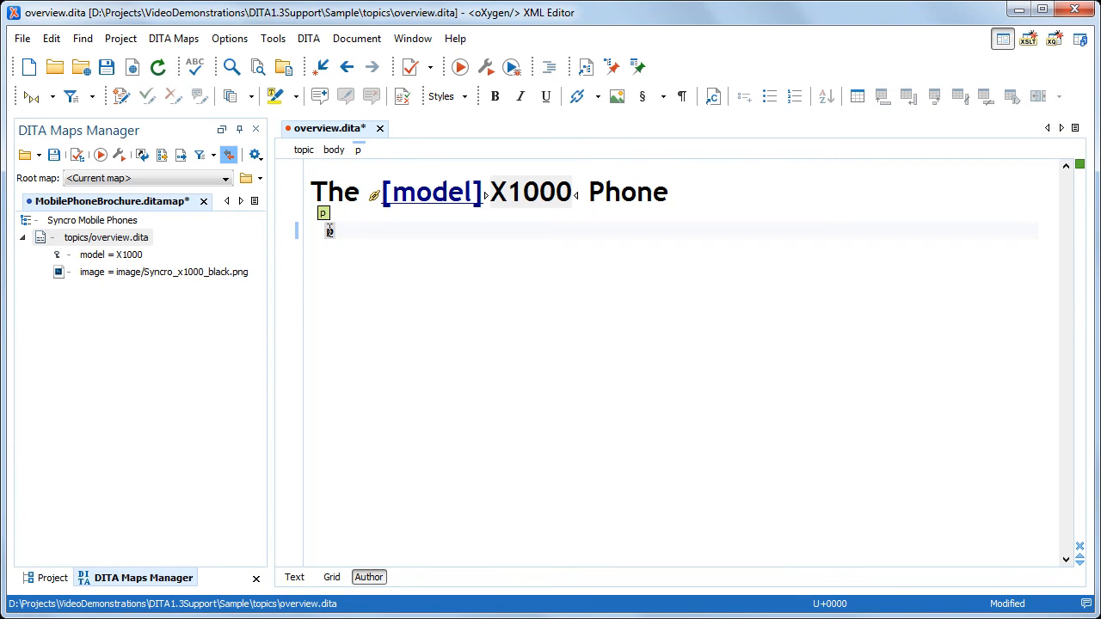
pyautogui.click(858, 97)
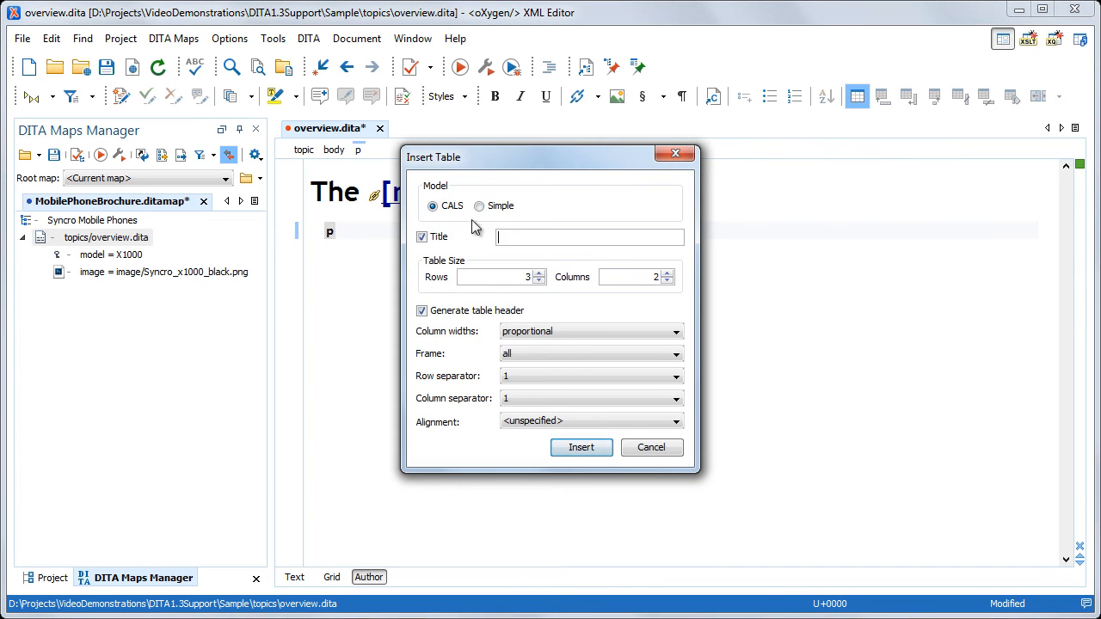
pyautogui.click(421, 237)
pyautogui.click(539, 281)
pyautogui.click(540, 280)
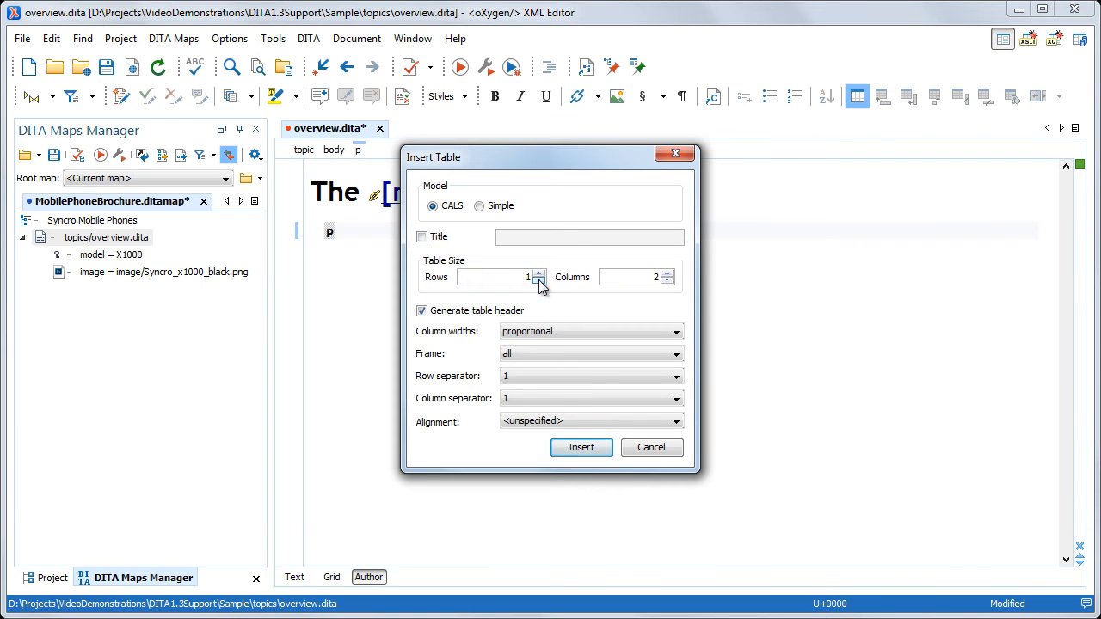
pyautogui.click(486, 313)
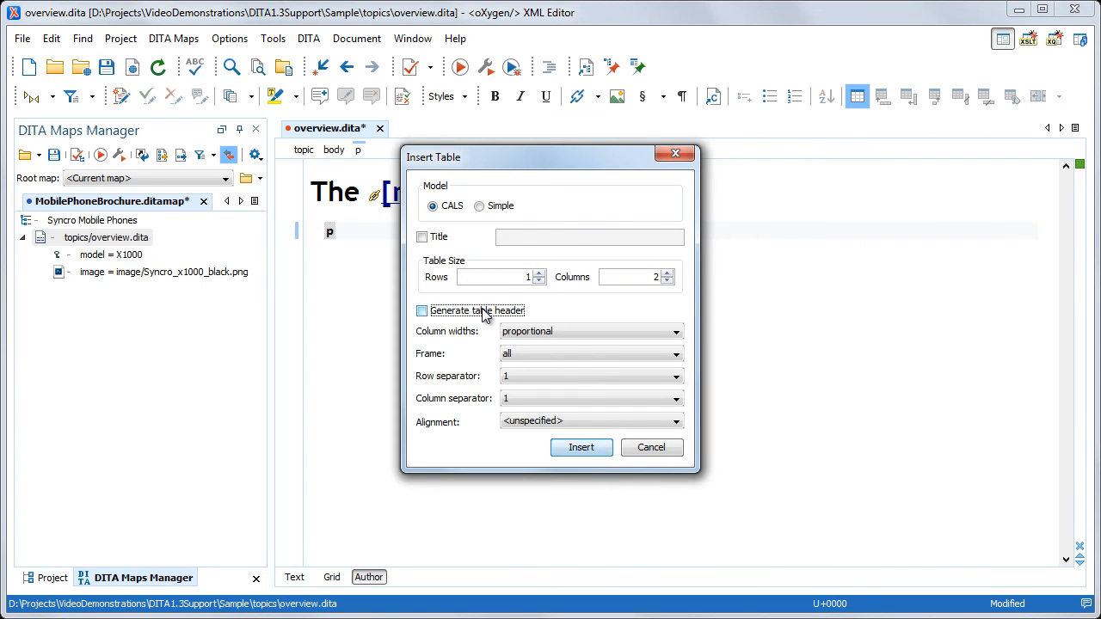
# Set the table's frame to none and its row and column separators to 0, and insert it
pyautogui.click(516, 353)
pyautogui.click(516, 370)
pyautogui.click(518, 379)
pyautogui.click(519, 392)
pyautogui.click(519, 398)
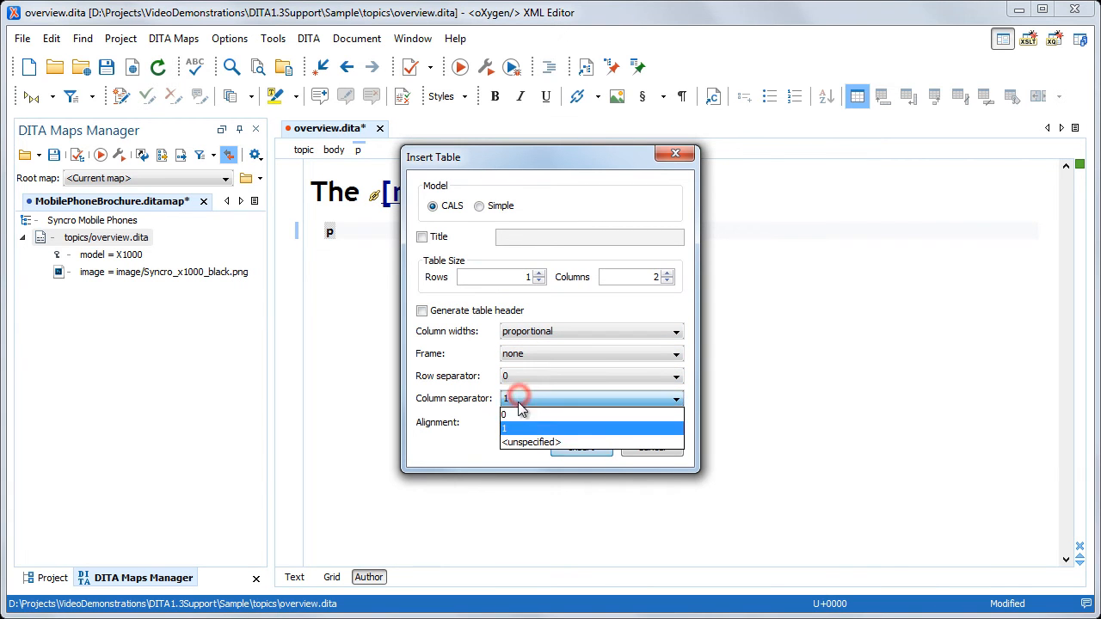
pyautogui.click(517, 415)
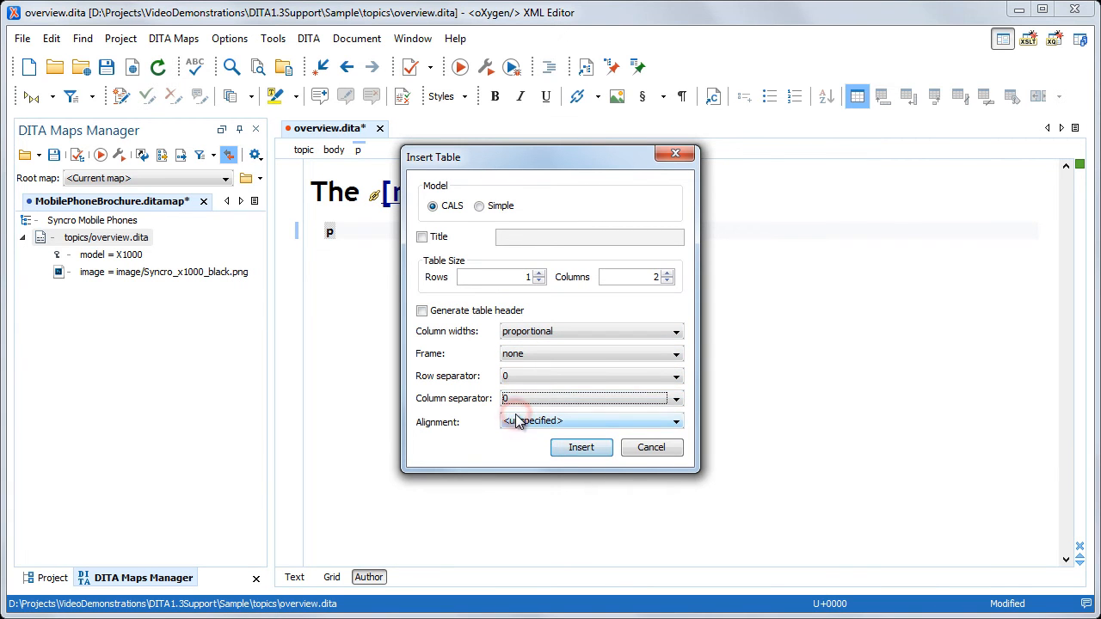
pyautogui.click(580, 448)
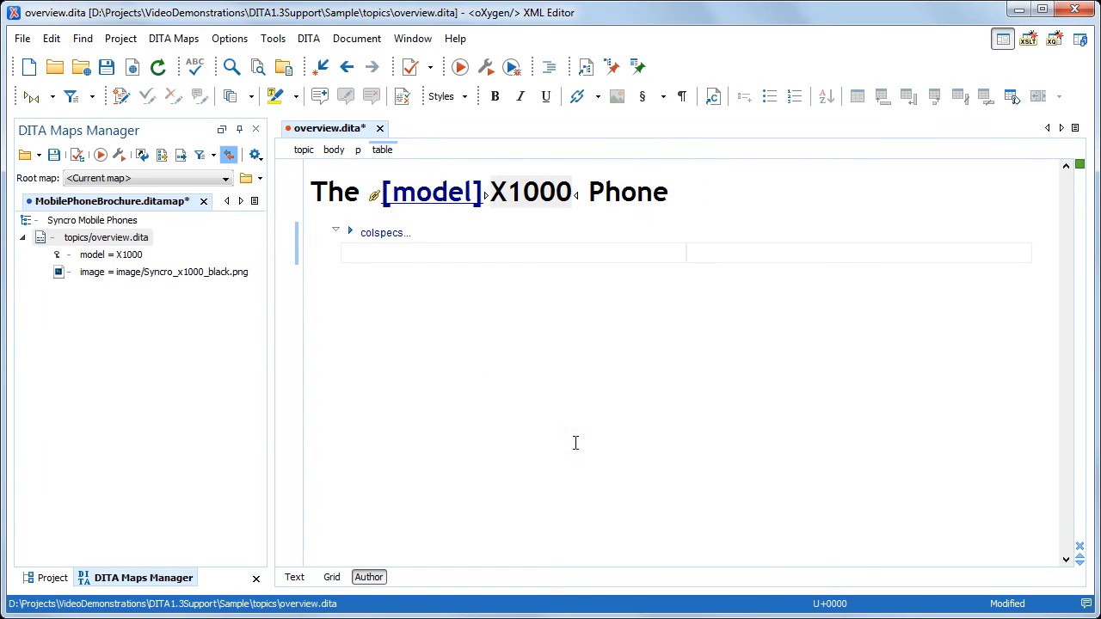
# Insert an image in the table's first cell that references the image key as its keyref
pyautogui.click(588, 253)
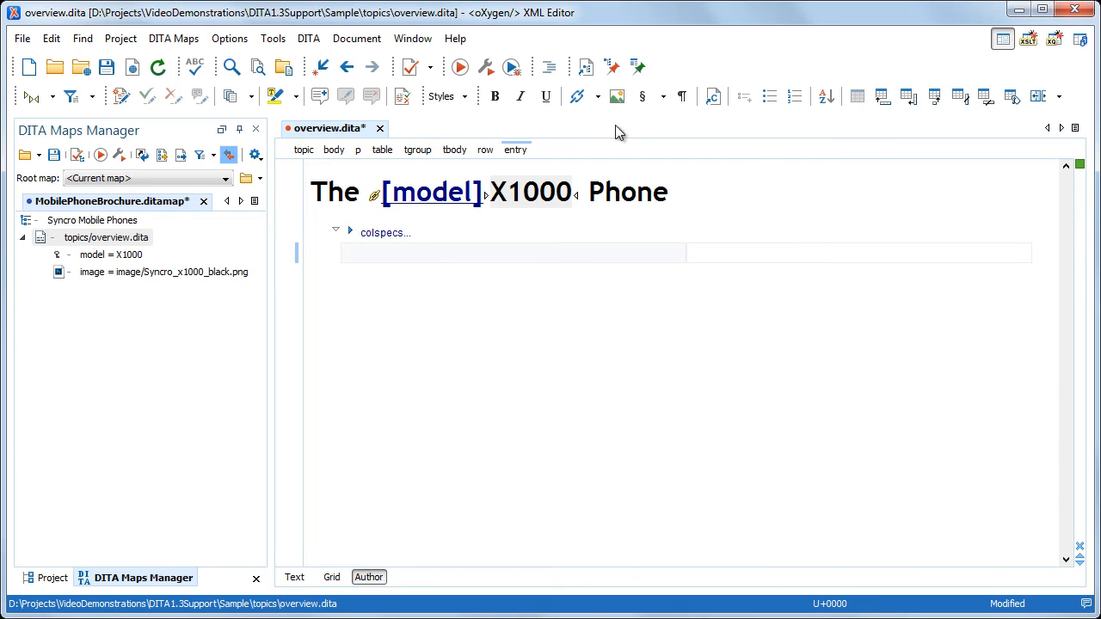
pyautogui.click(617, 96)
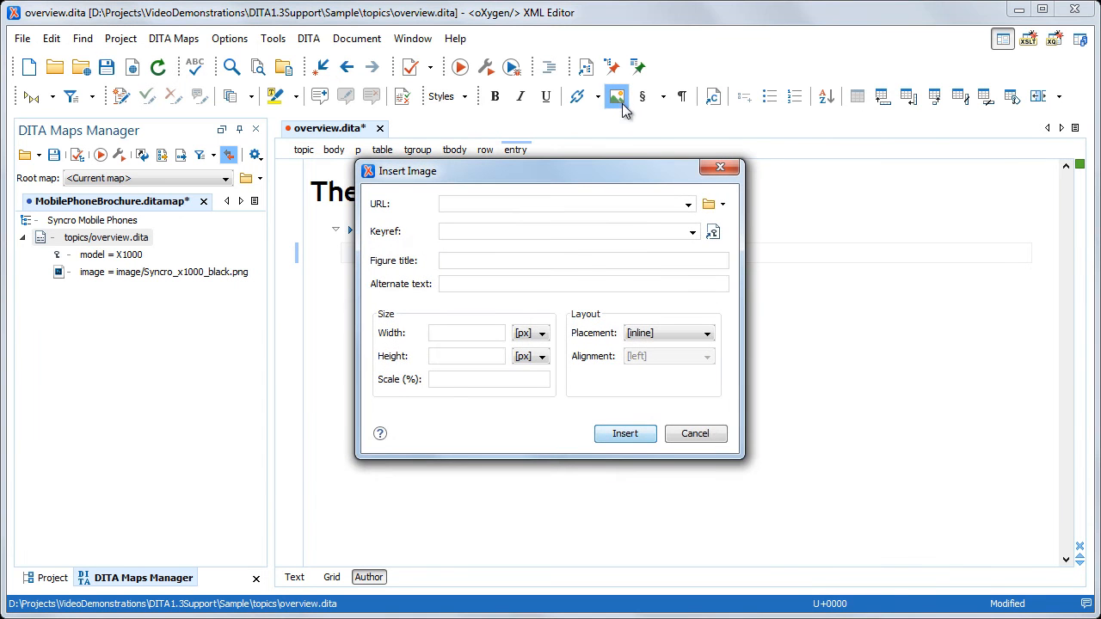
pyautogui.click(712, 231)
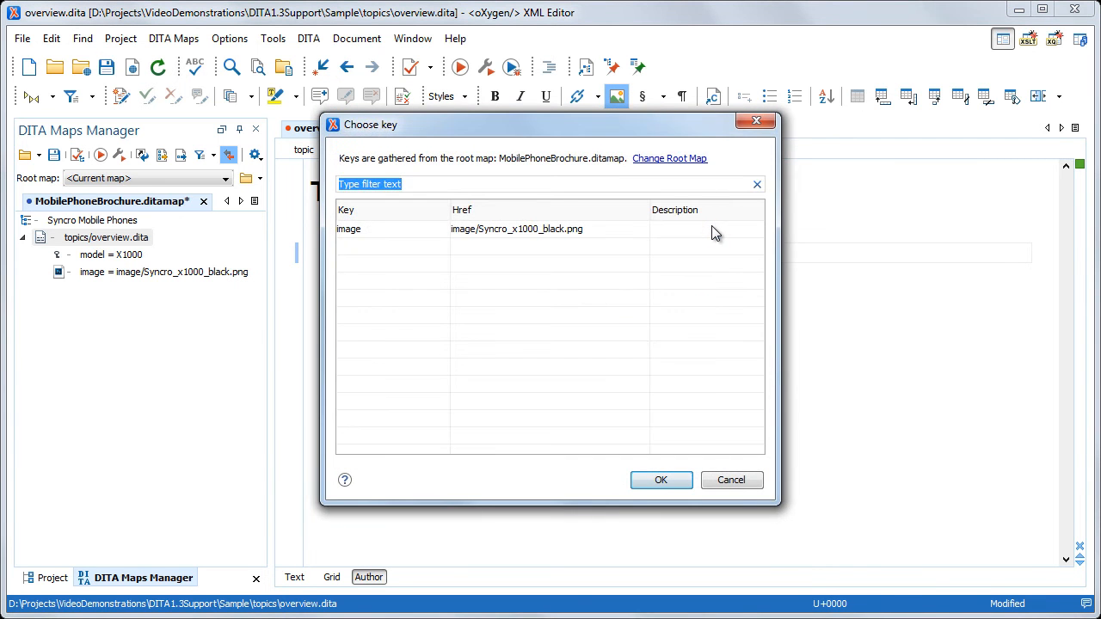
pyautogui.click(376, 229)
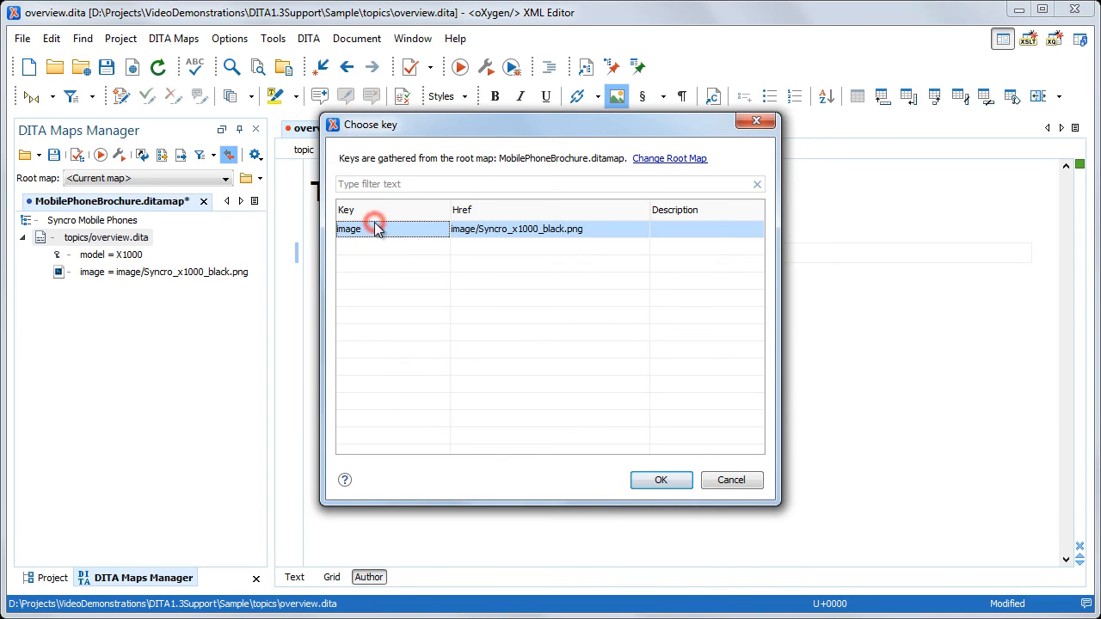
pyautogui.click(660, 479)
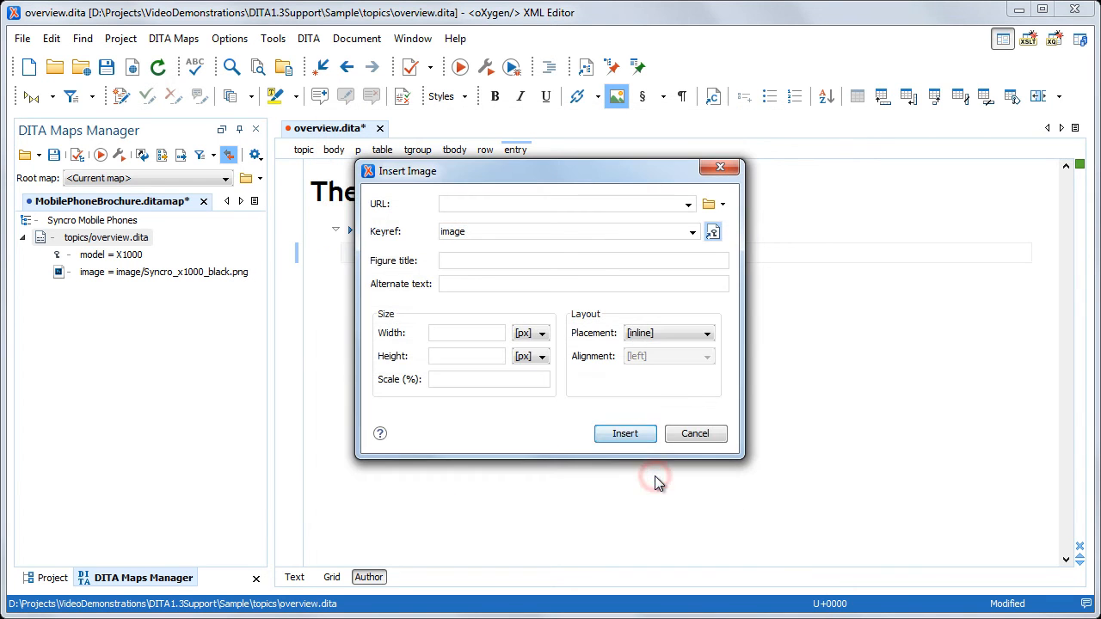
pyautogui.click(634, 435)
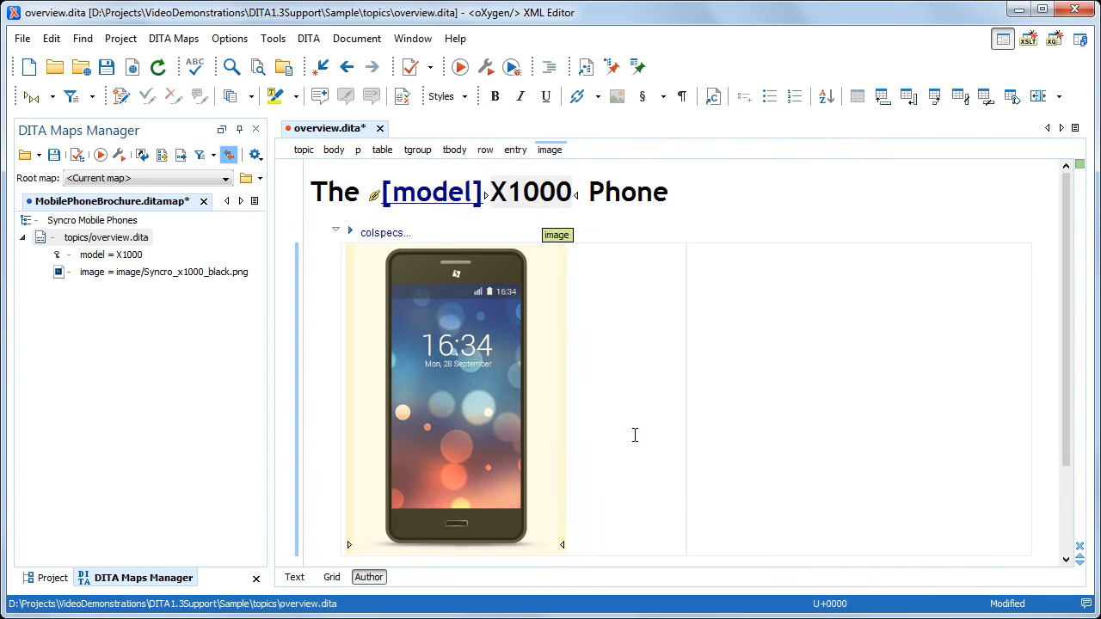
# After the image key, define key "description" with keyword "Designed for an entry level market, the X1000 offers the best value for money in a compact package."
pyautogui.click(839, 536)
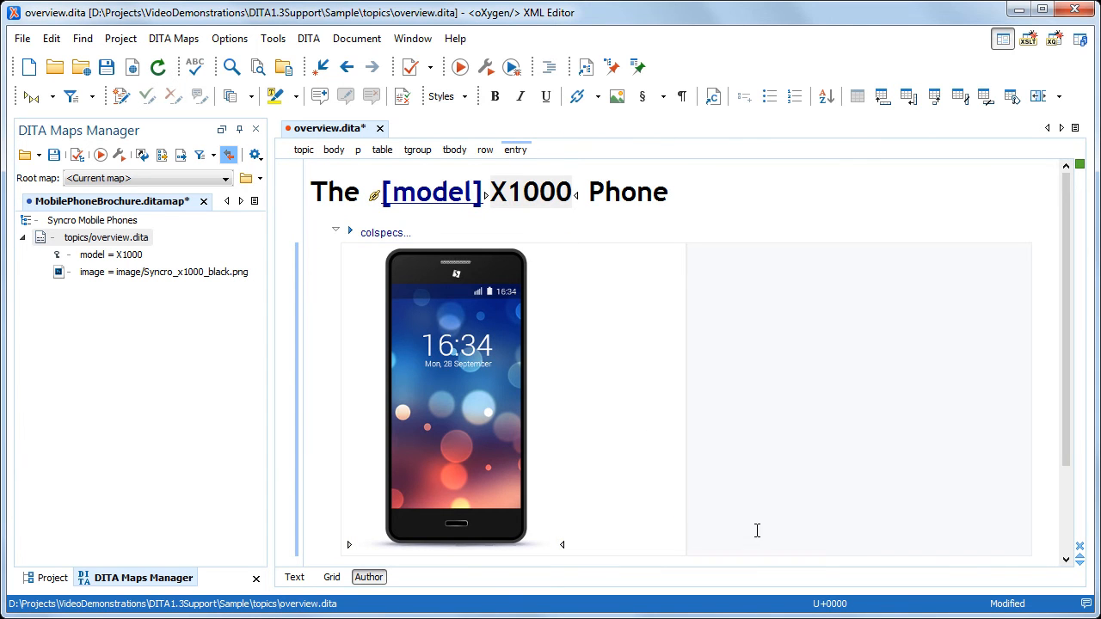
pyautogui.rightClick(100, 278)
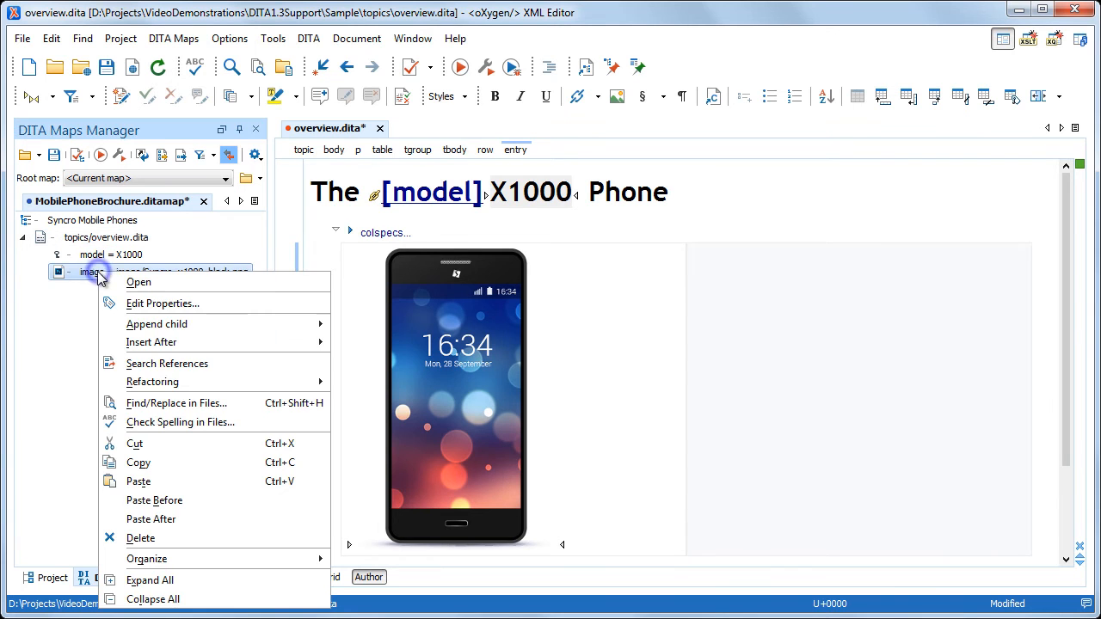
pyautogui.moveTo(133, 344)
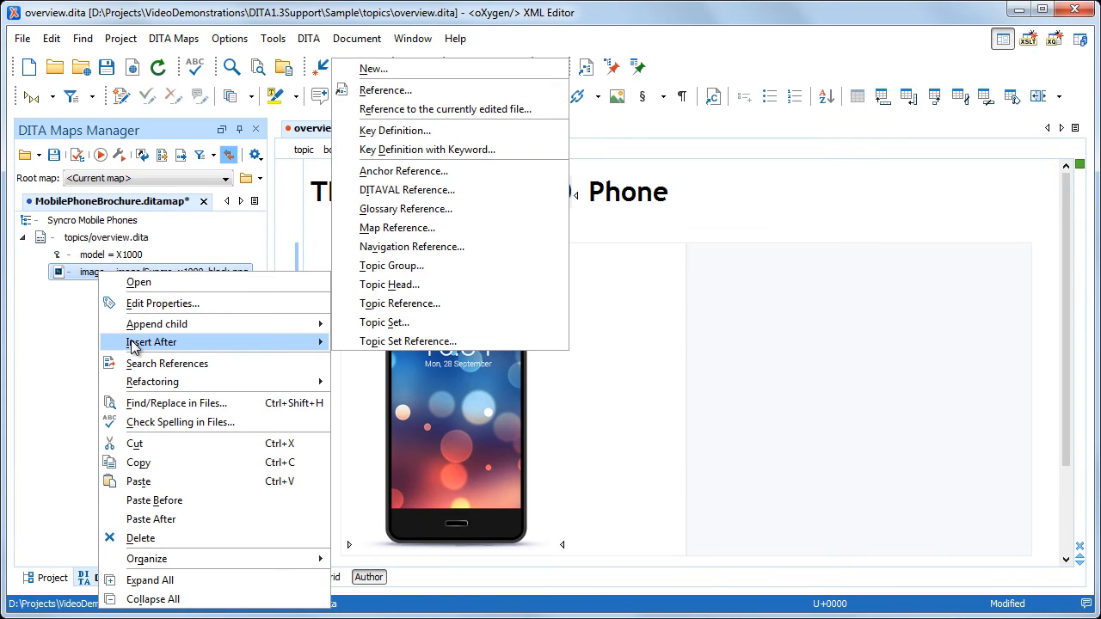
pyautogui.click(420, 149)
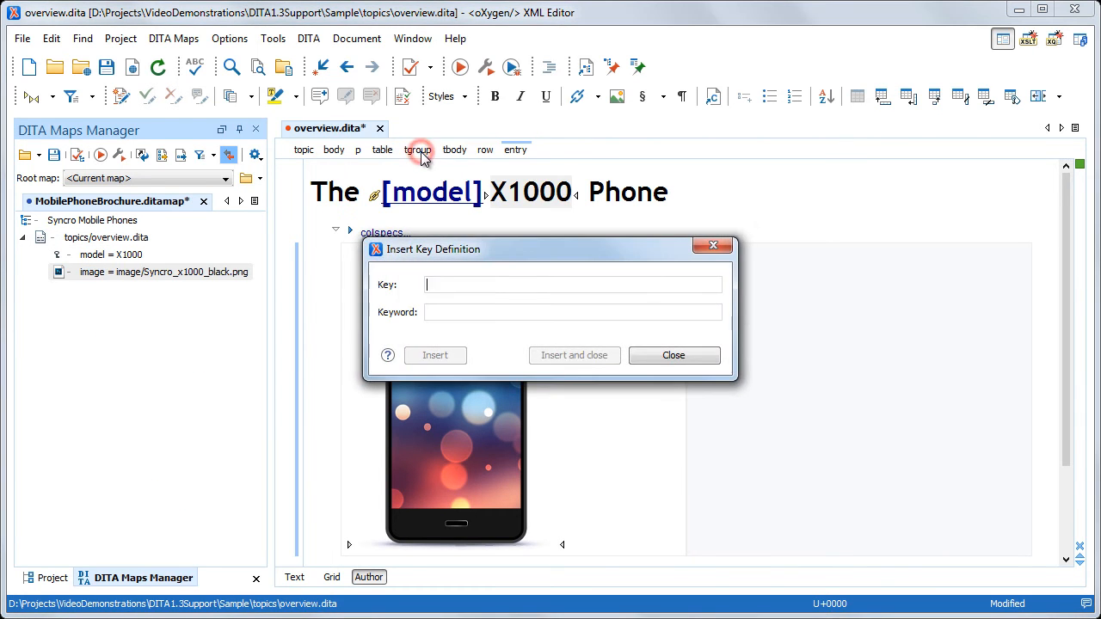
pyautogui.write('description')
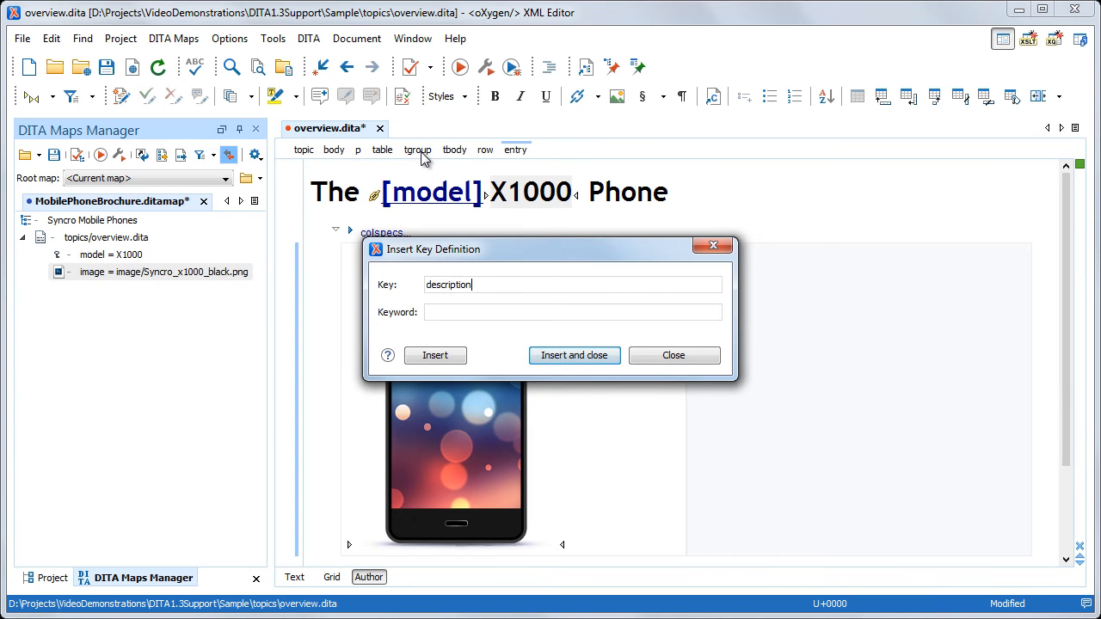
pyautogui.click(469, 314)
pyautogui.hotkey('ctrl', 'v')
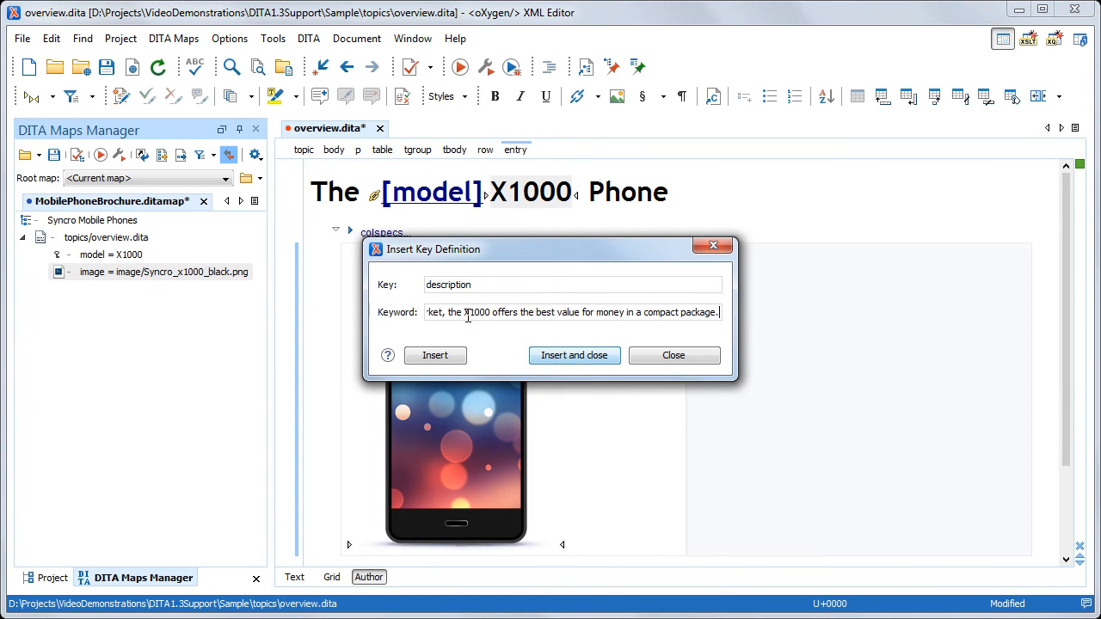
pyautogui.click(564, 360)
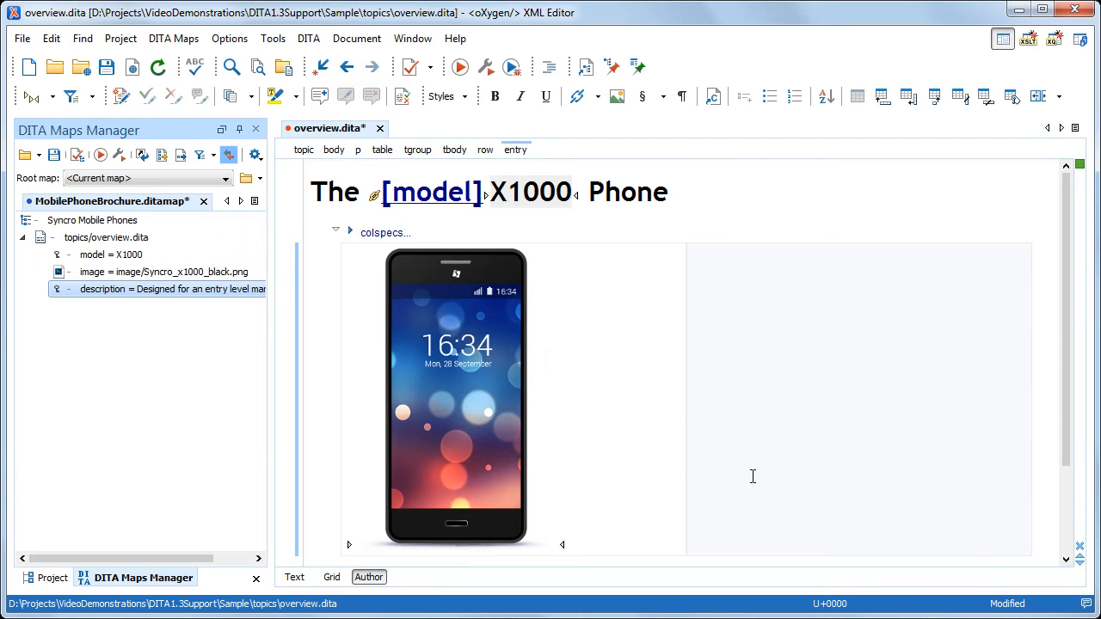
# Insert reused content in the table's second cell as a keyref ph element pointing to the description key
pyautogui.click(830, 535)
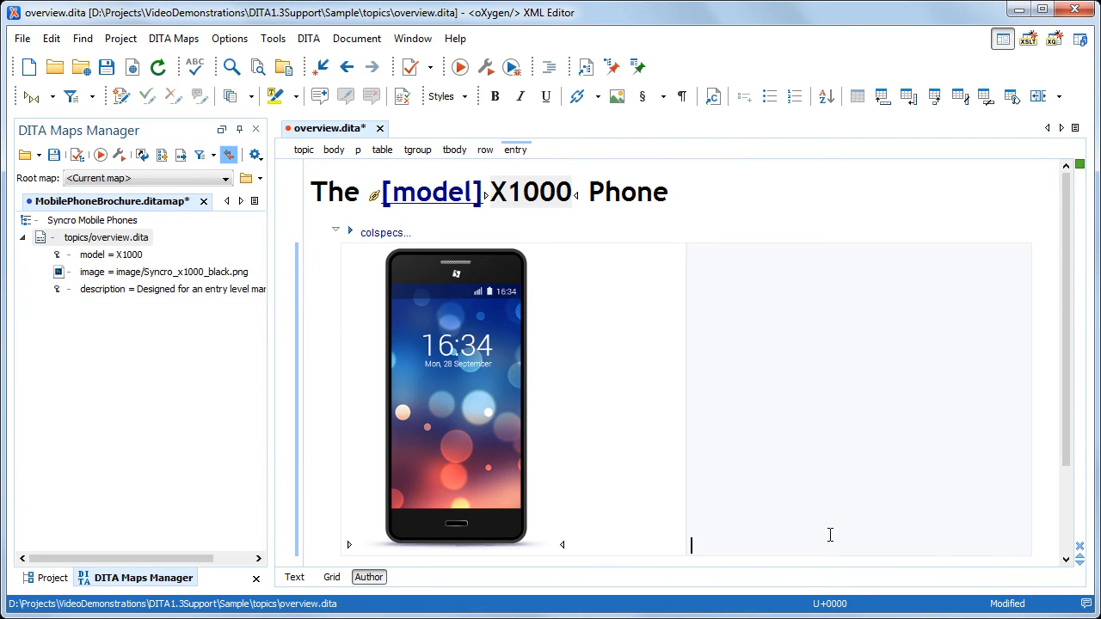
pyautogui.click(714, 96)
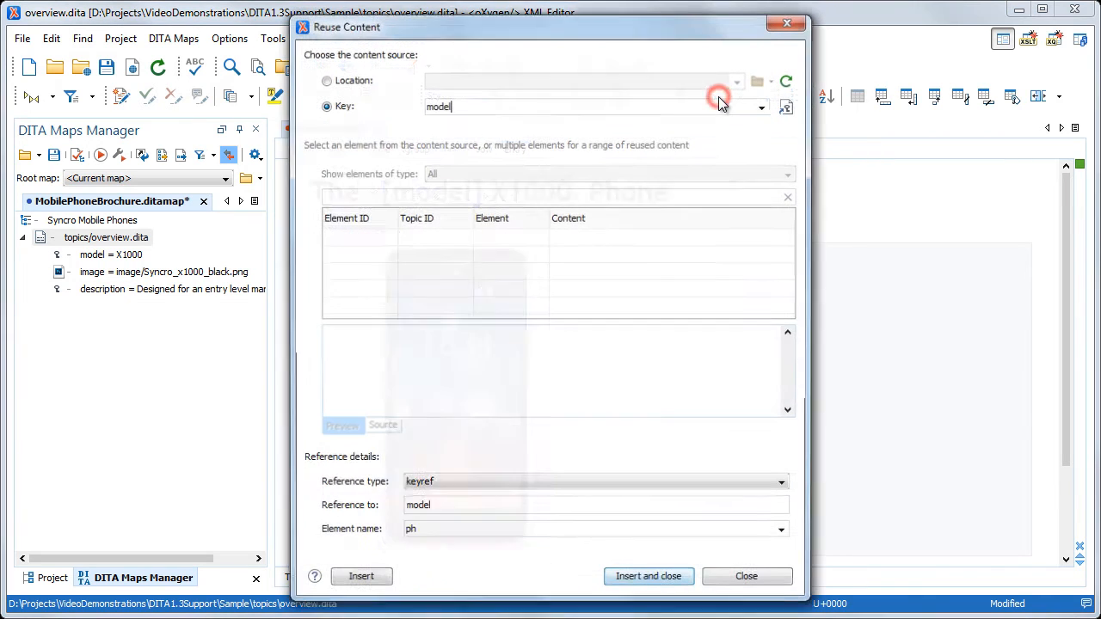
pyautogui.click(790, 106)
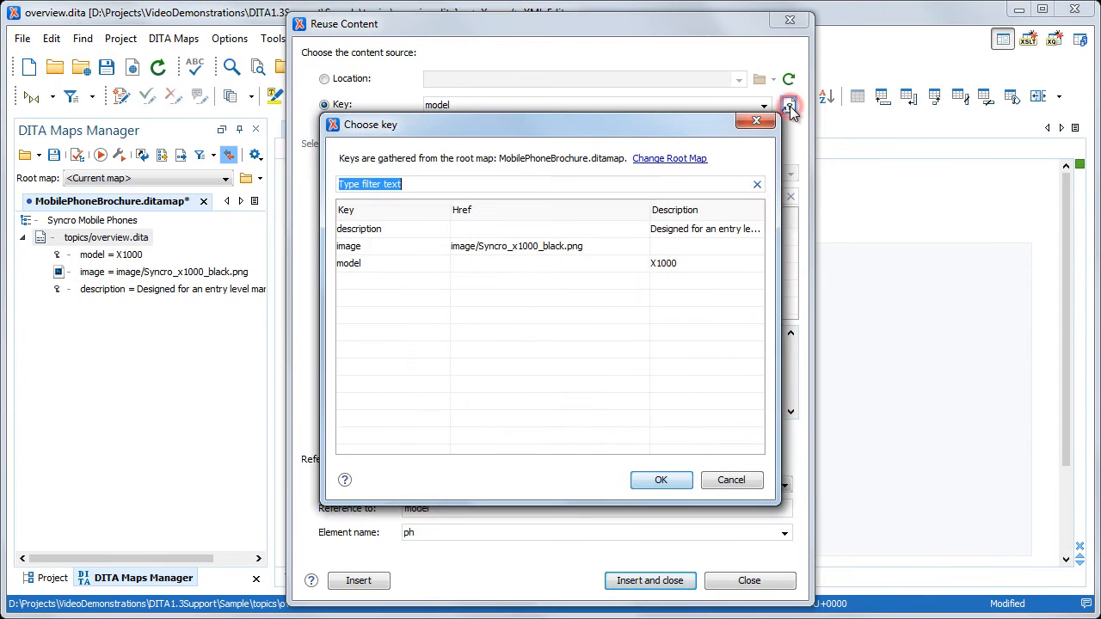
pyautogui.click(358, 228)
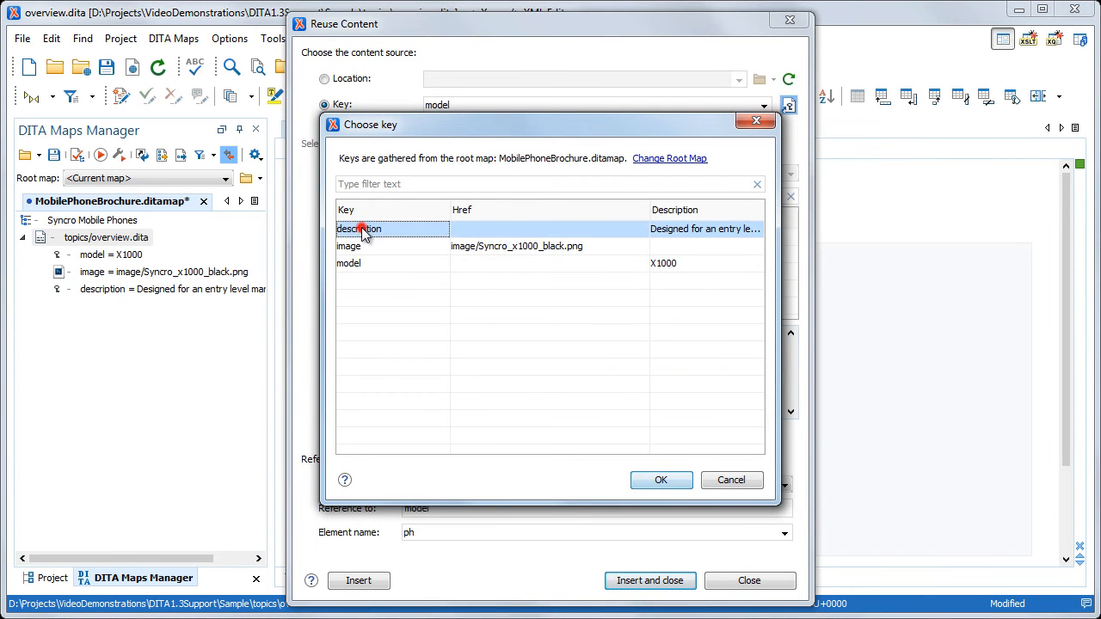
pyautogui.click(659, 480)
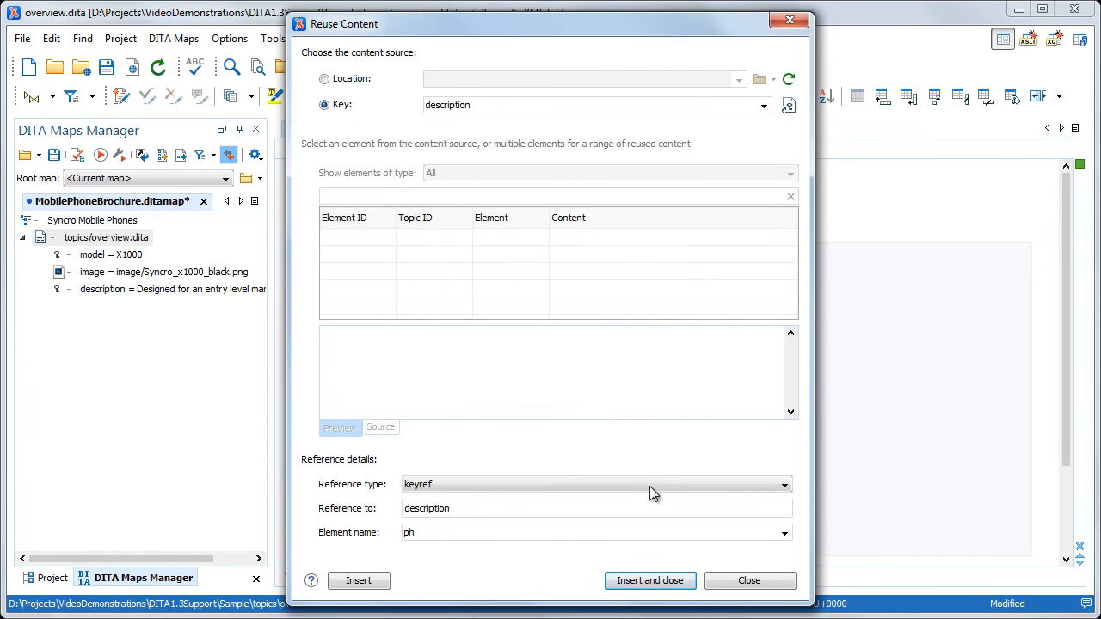
pyautogui.click(649, 580)
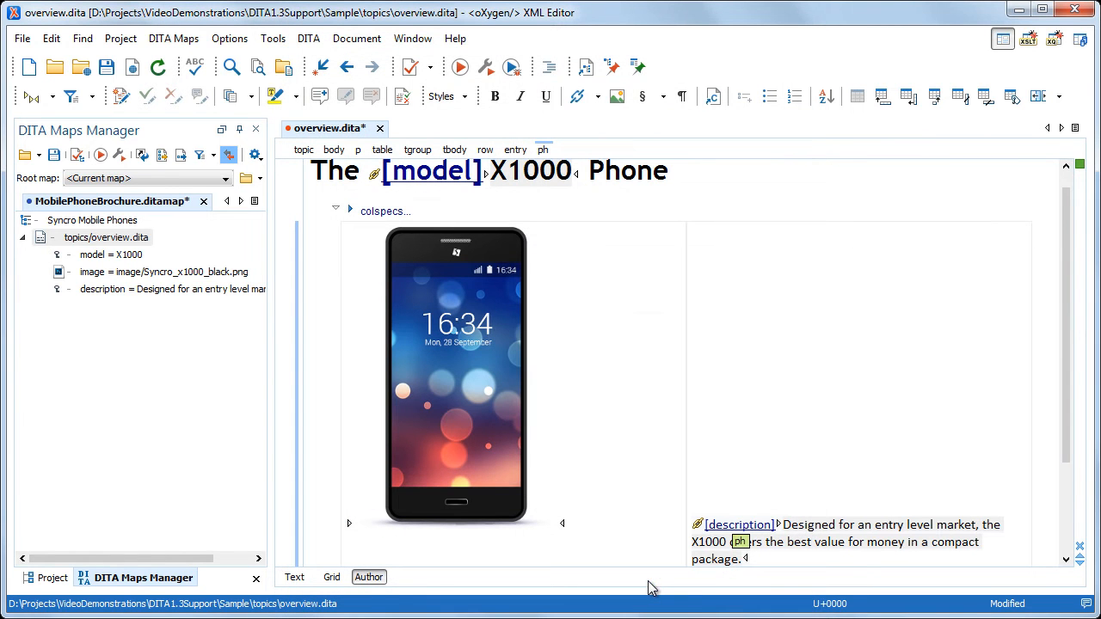
# Set the vertical alignment of the table cell holding the description to middle, and save the topic and the map
pyautogui.rightClick(734, 453)
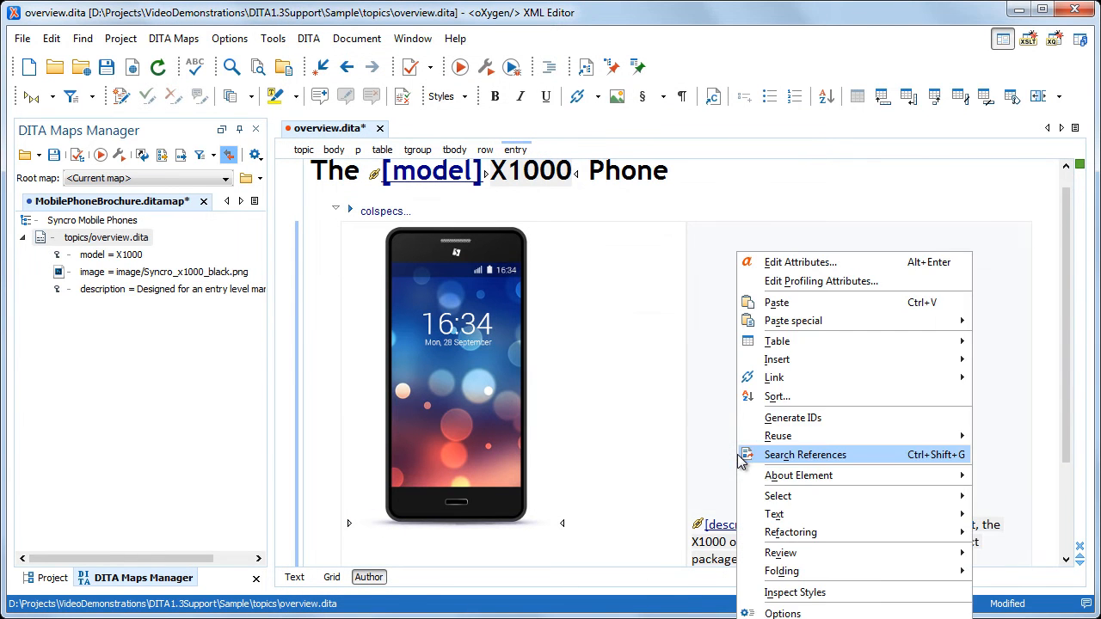
pyautogui.moveTo(778, 342)
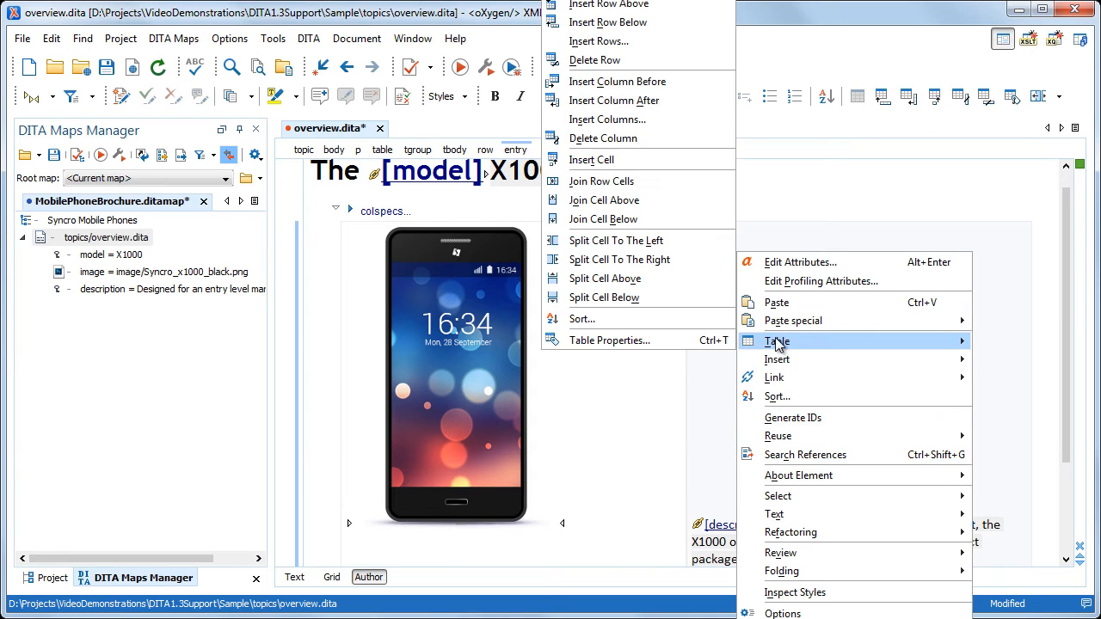
pyautogui.click(700, 341)
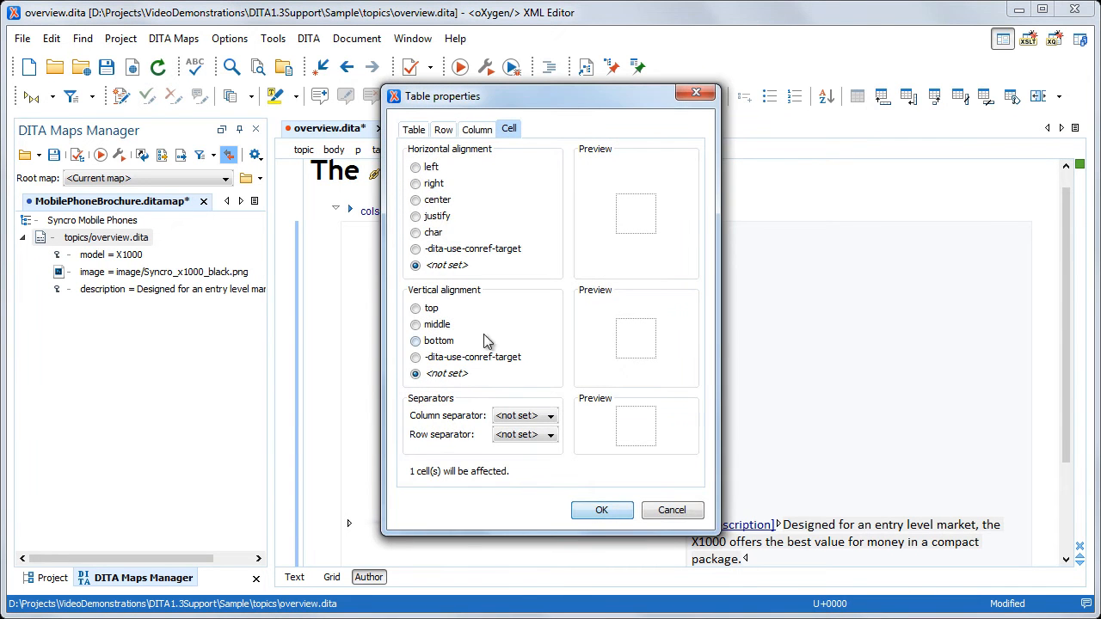
pyautogui.click(442, 326)
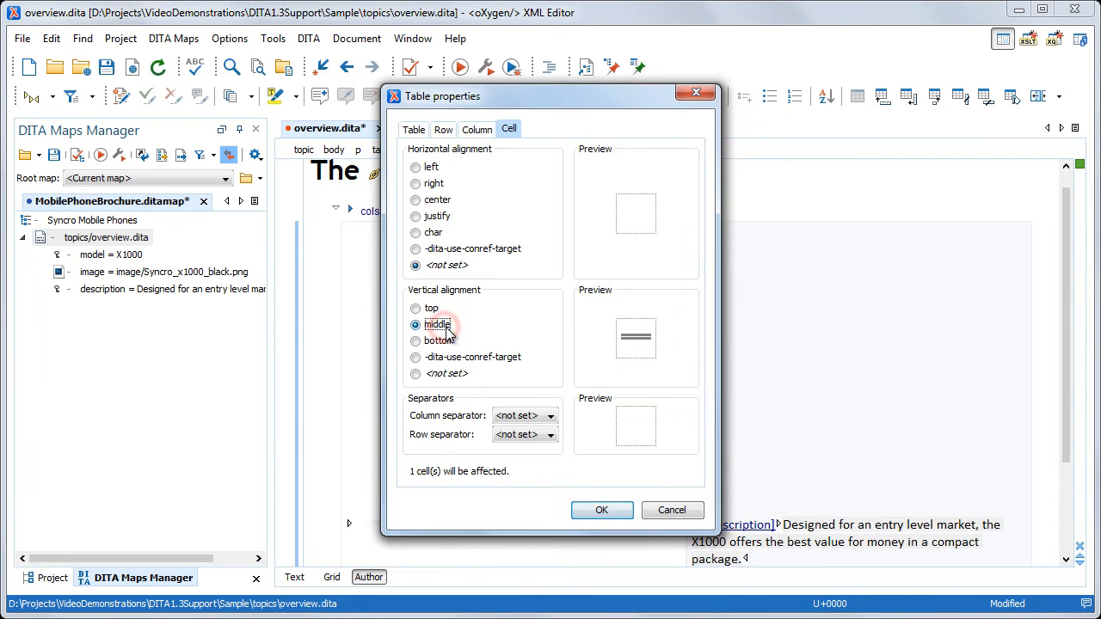
pyautogui.click(613, 510)
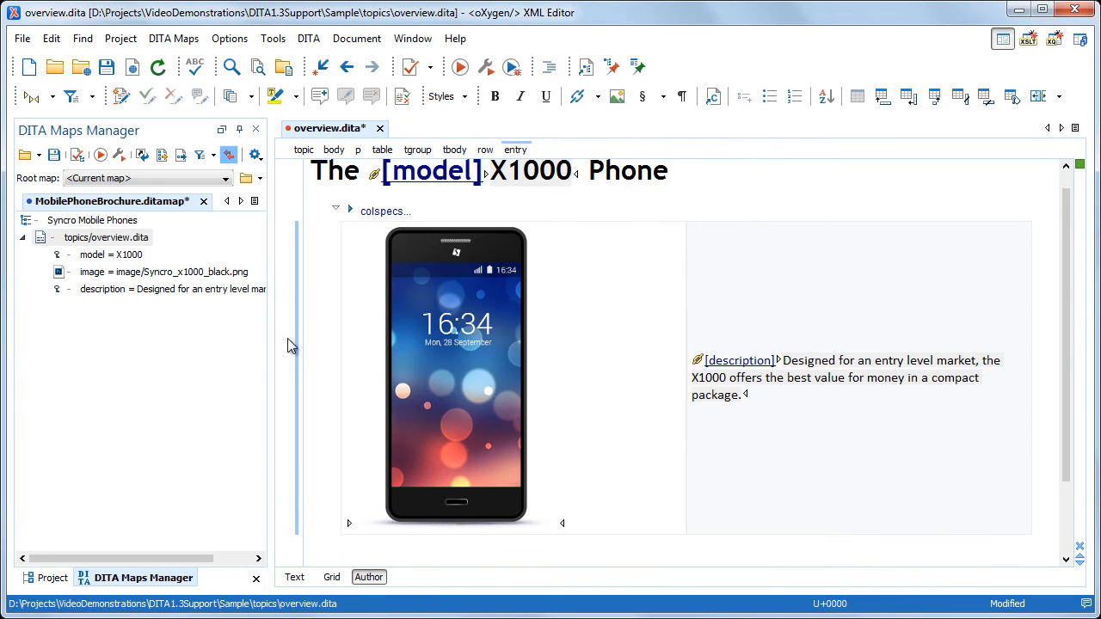
pyautogui.click(106, 69)
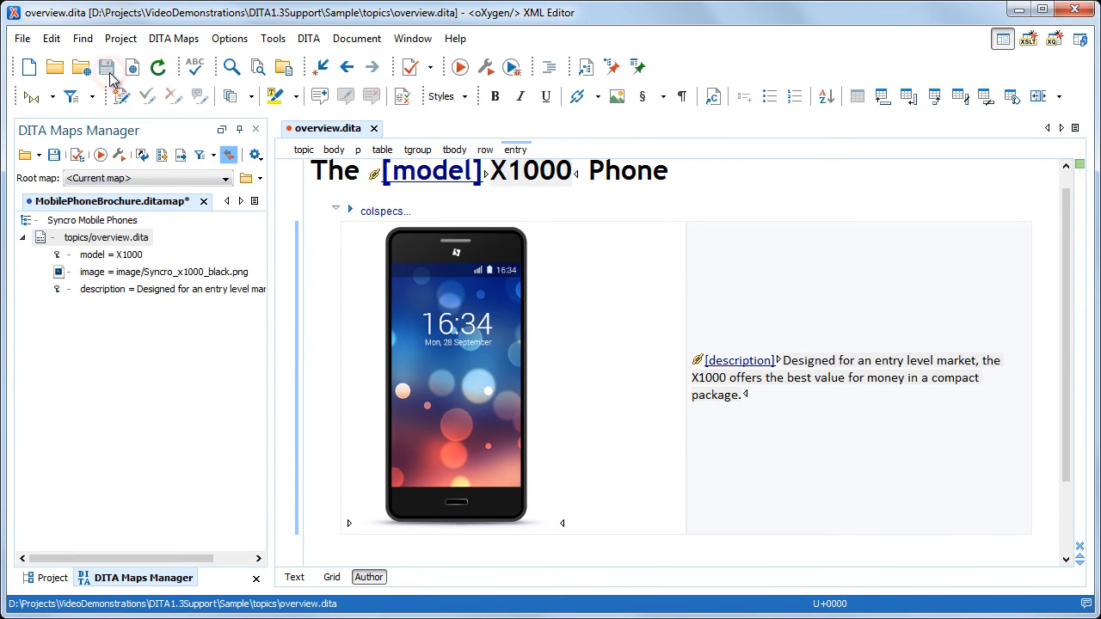
pyautogui.click(54, 156)
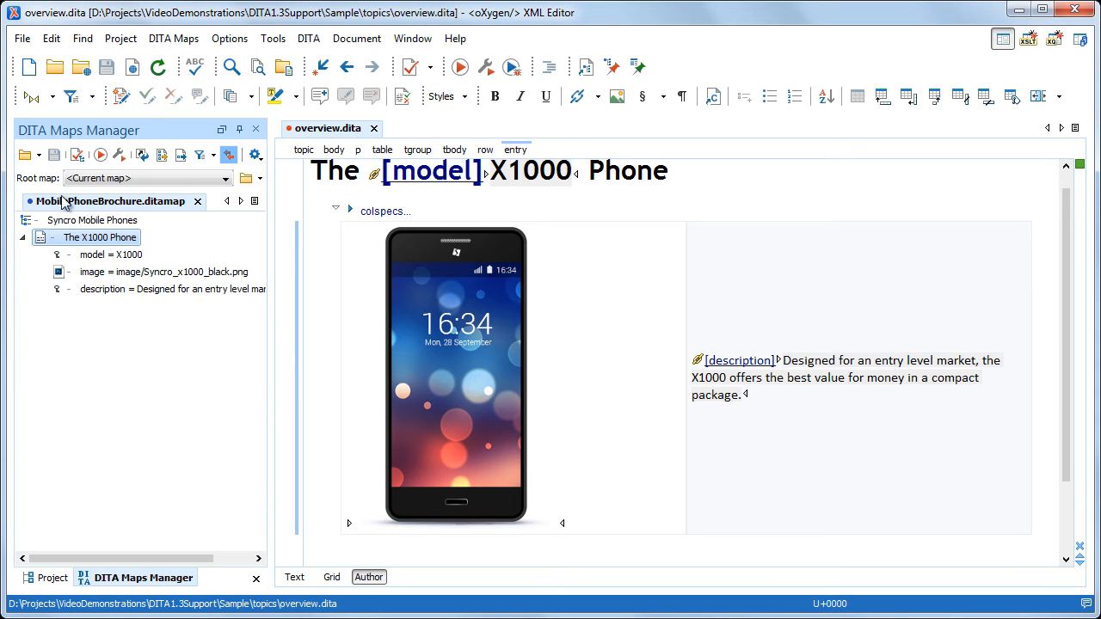
# Assign the key scope "X1000scope" to the overview topic reference in the map
pyautogui.rightClick(115, 238)
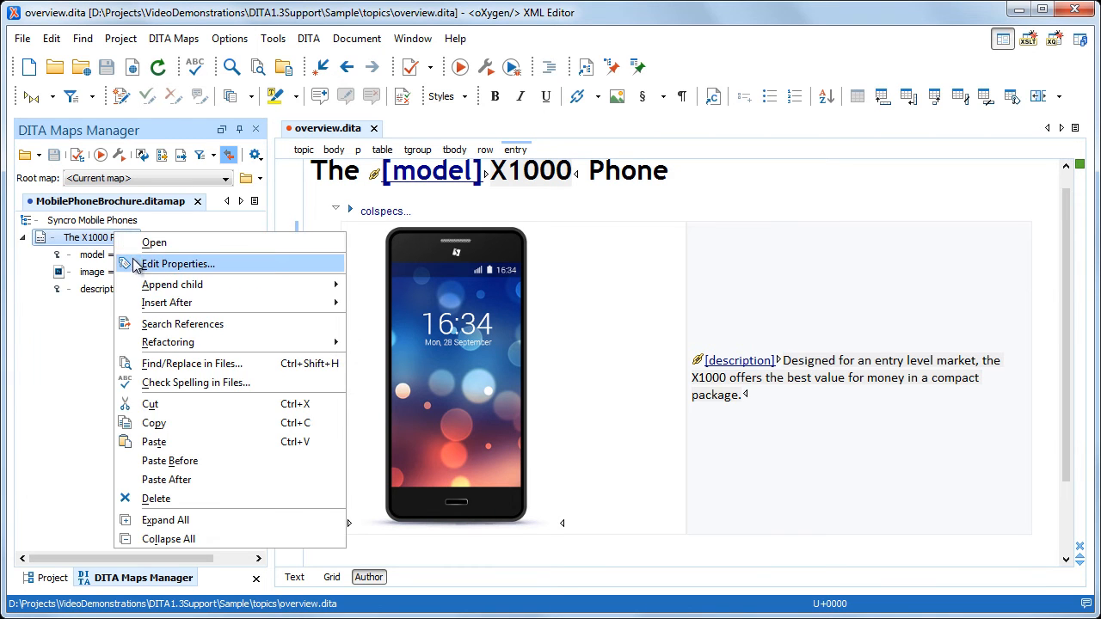
pyautogui.click(138, 264)
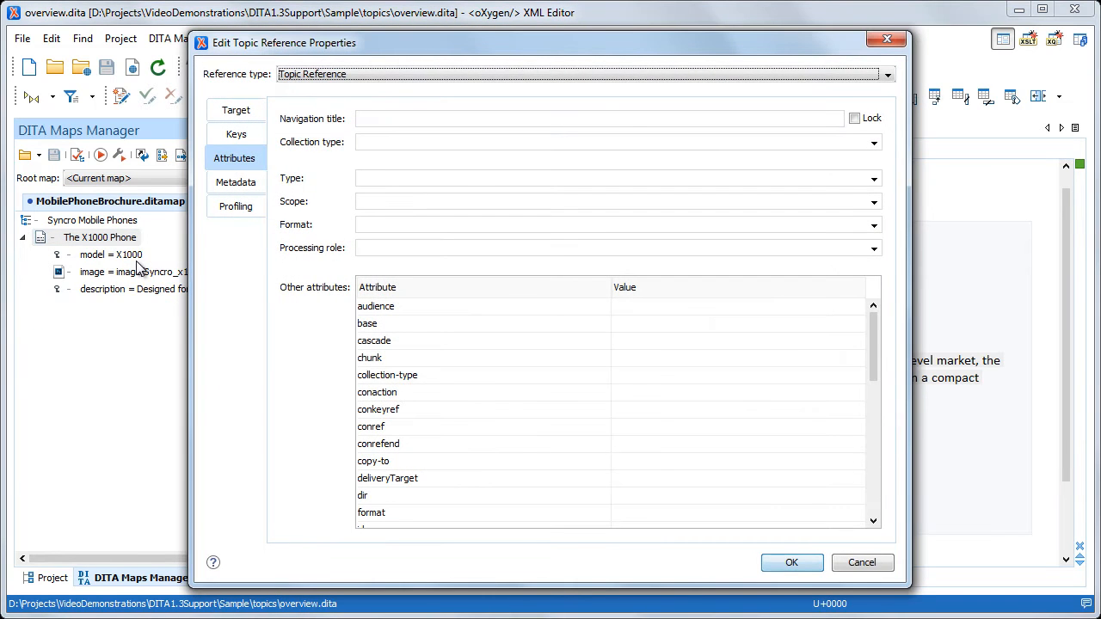
pyautogui.click(231, 140)
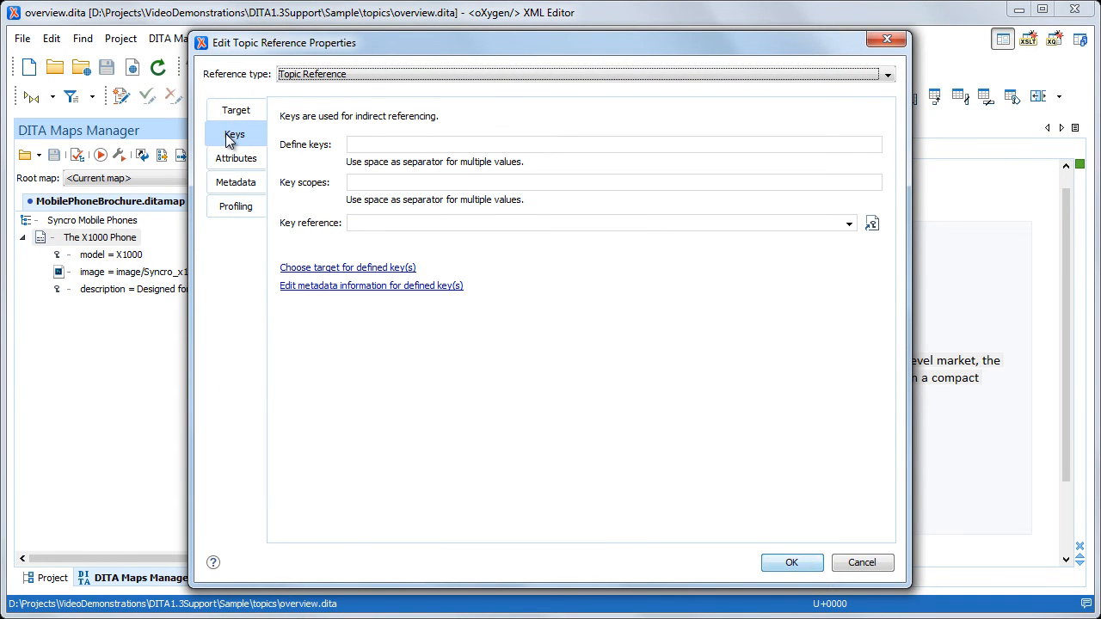
pyautogui.click(356, 182)
pyautogui.write('X1000scope')
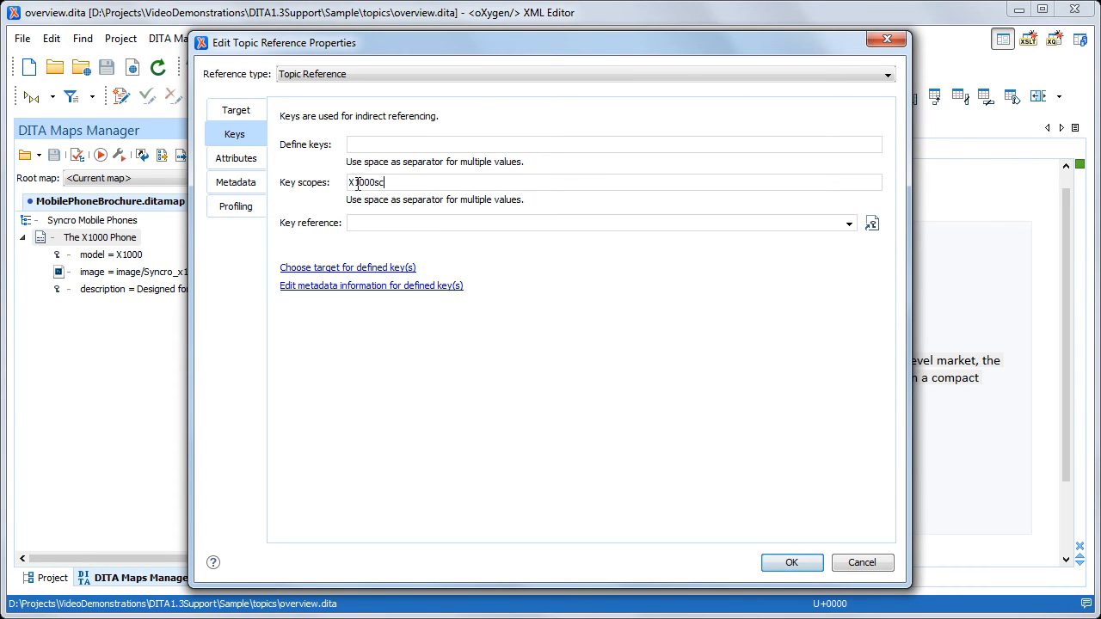
pyautogui.click(792, 562)
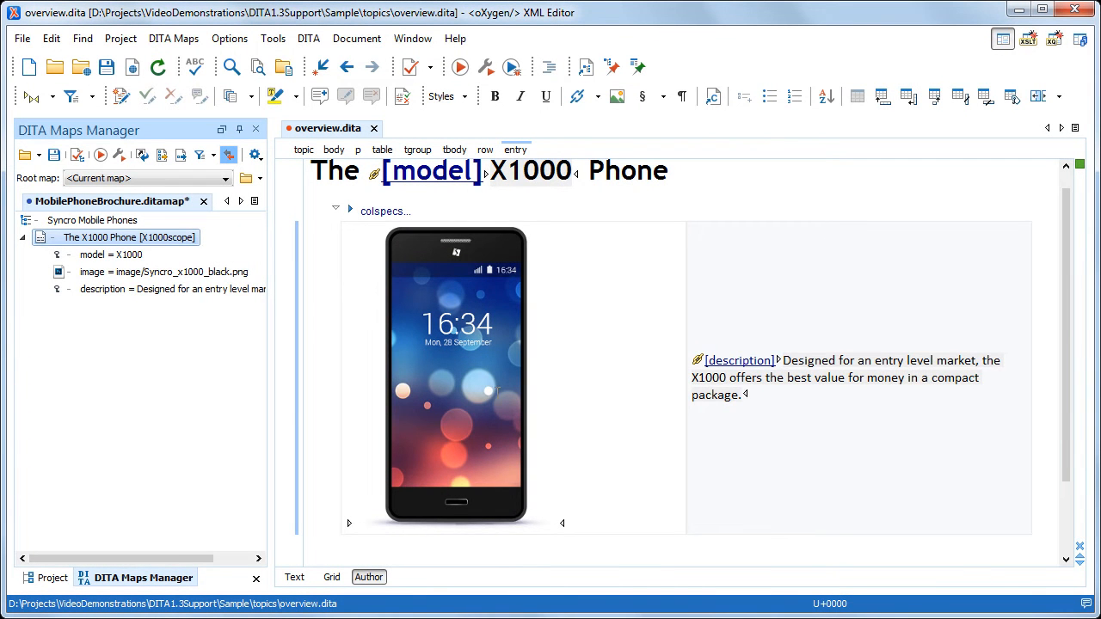
# Insert a second reference to the currently edited overview.dita after the X1000 Phone reference, with the key scope "X2000scope"
pyautogui.rightClick(185, 240)
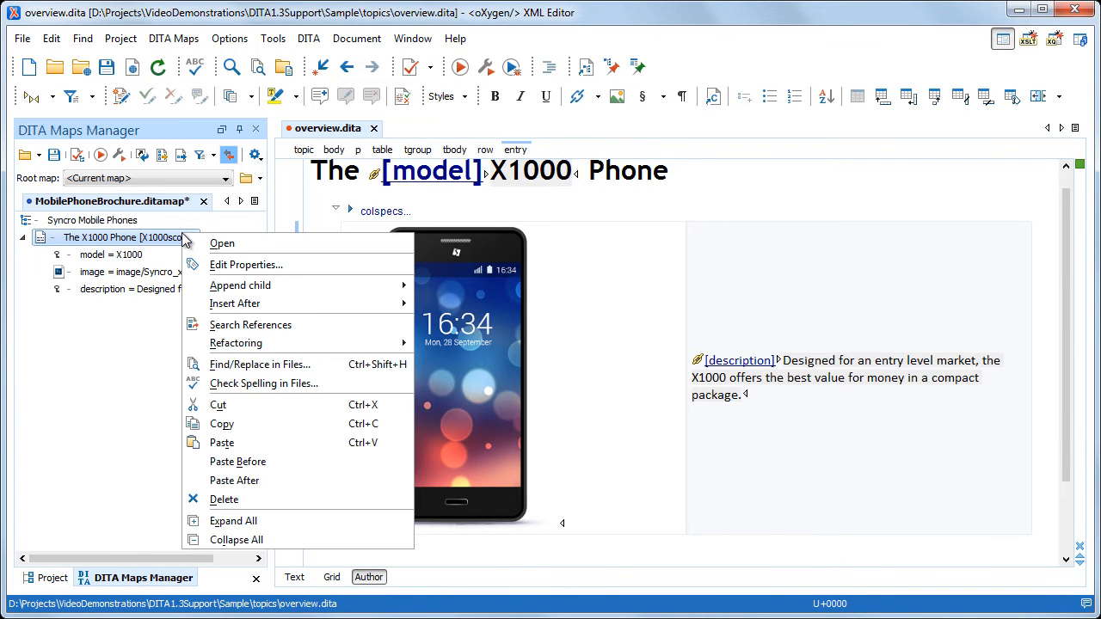
pyautogui.moveTo(218, 311)
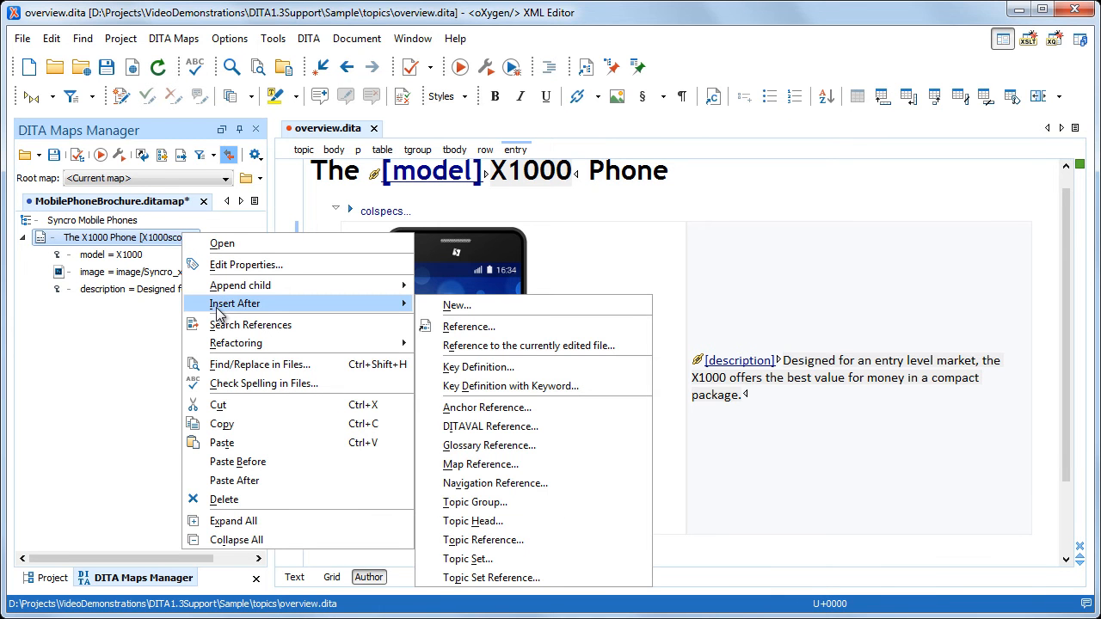
pyautogui.click(479, 347)
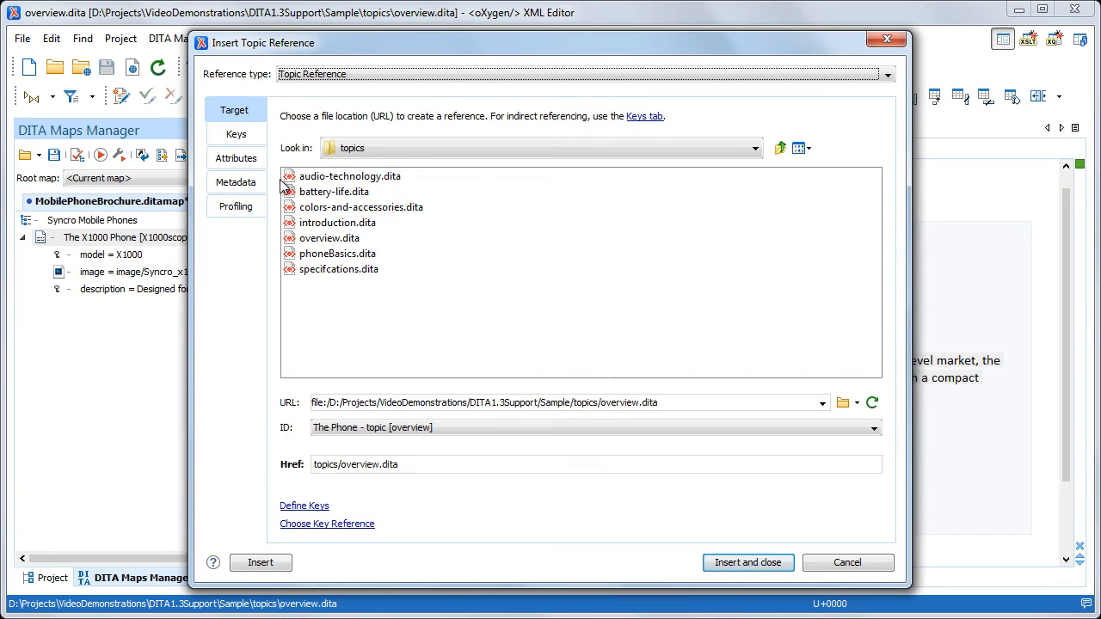
pyautogui.click(256, 142)
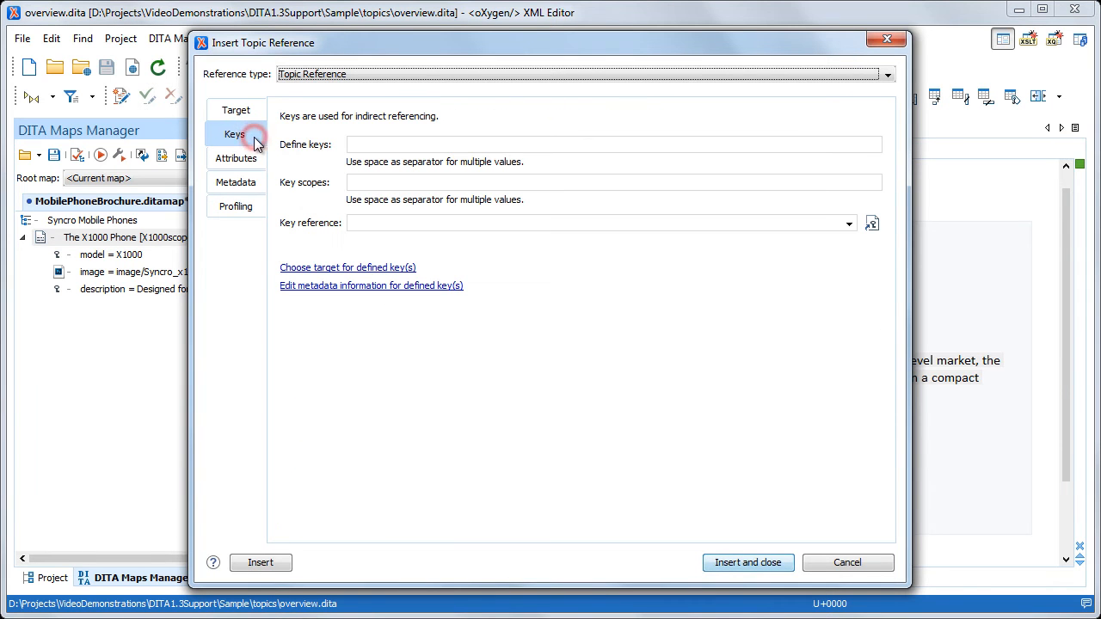
pyautogui.click(369, 181)
pyautogui.write('X2000scope')
pyautogui.click(728, 564)
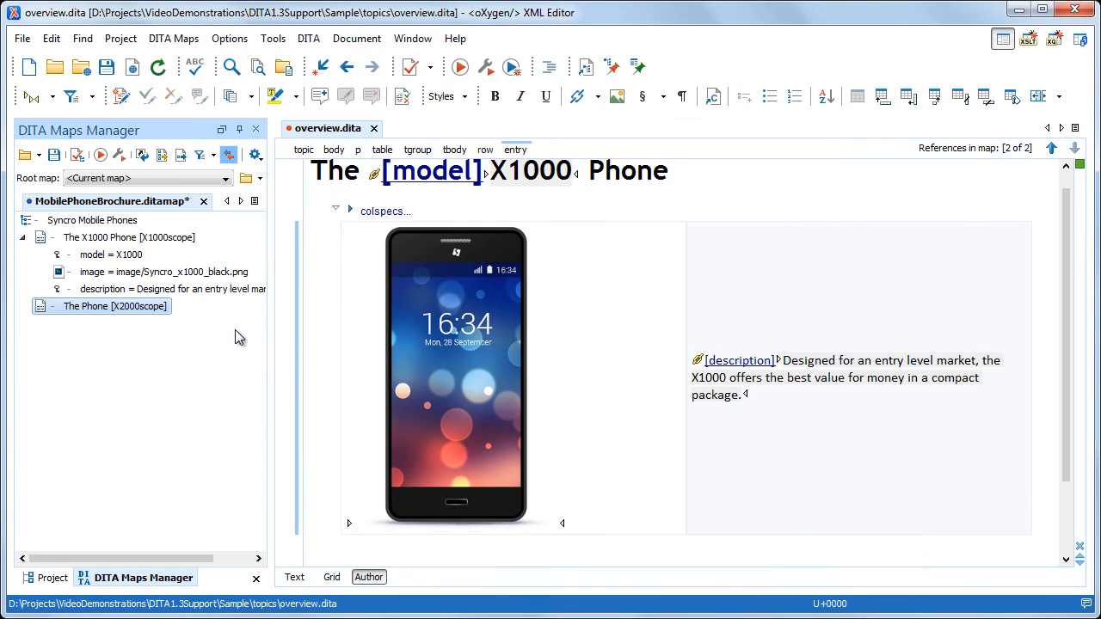
# Append a child key definition "model" with keyword "X2000" to the X2000scope topic reference, and save the map
pyautogui.rightClick(145, 308)
pyautogui.moveTo(170, 343)
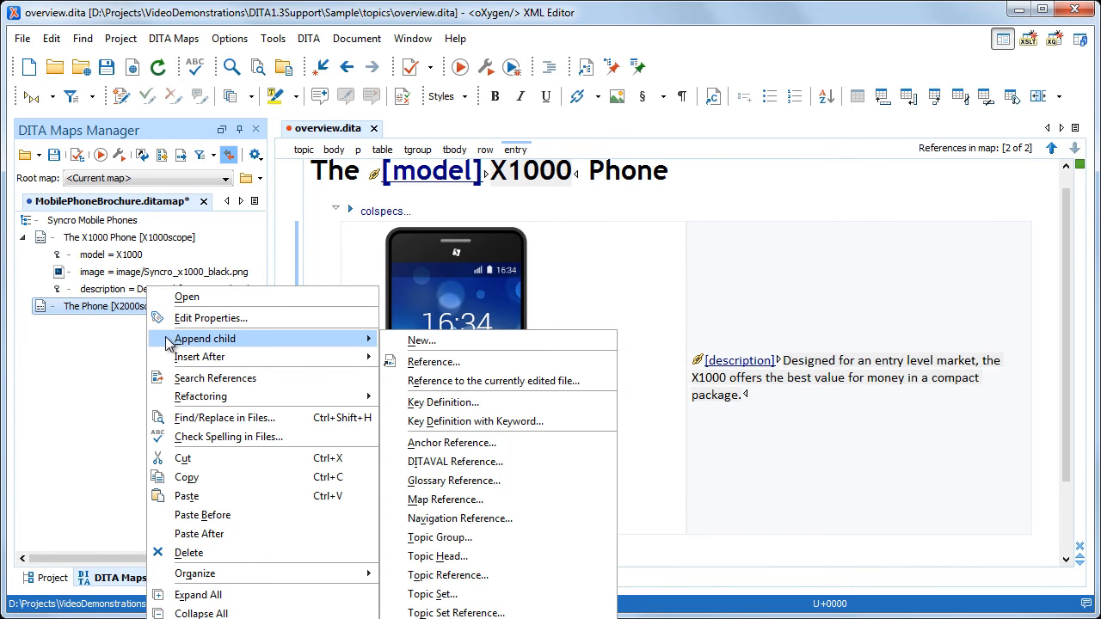
pyautogui.click(455, 422)
pyautogui.write('model')
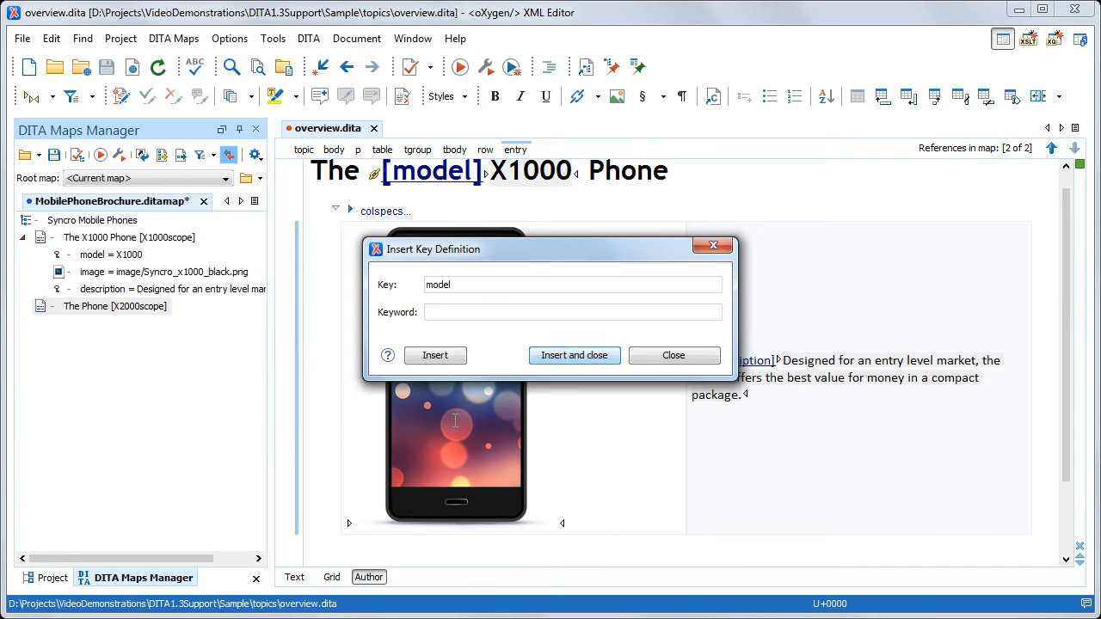
pyautogui.click(561, 312)
pyautogui.write('X2000')
pyautogui.click(563, 351)
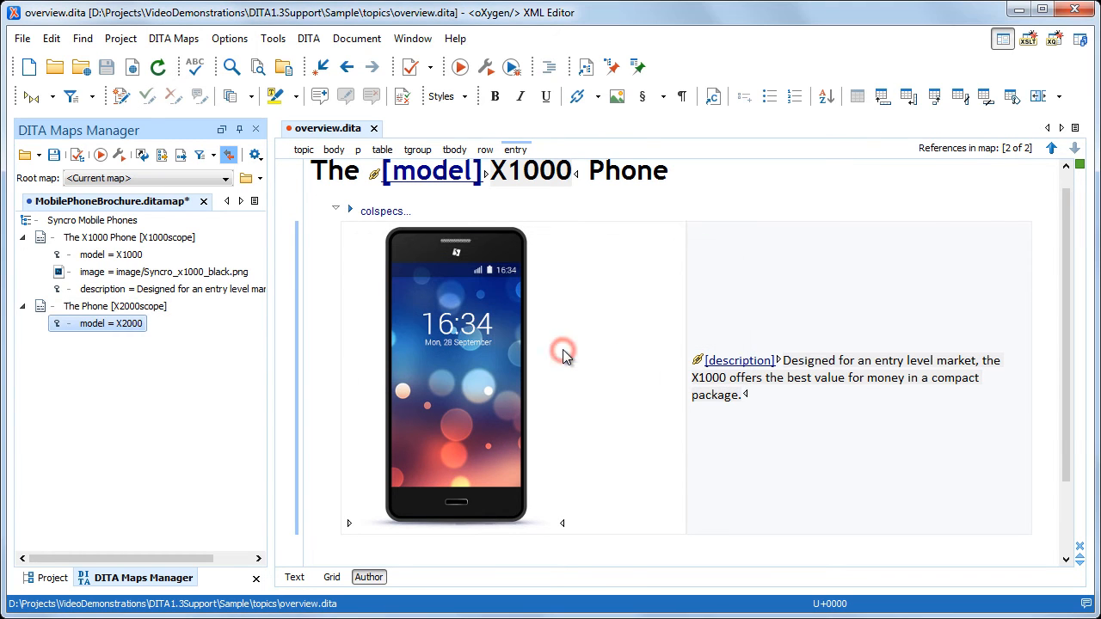
pyautogui.click(54, 155)
# After the X2000 model key, insert a key definition "image" that targets image/Syncro_x2000_black.png
pyautogui.click(82, 323)
pyautogui.rightClick(81, 324)
pyautogui.moveTo(108, 356)
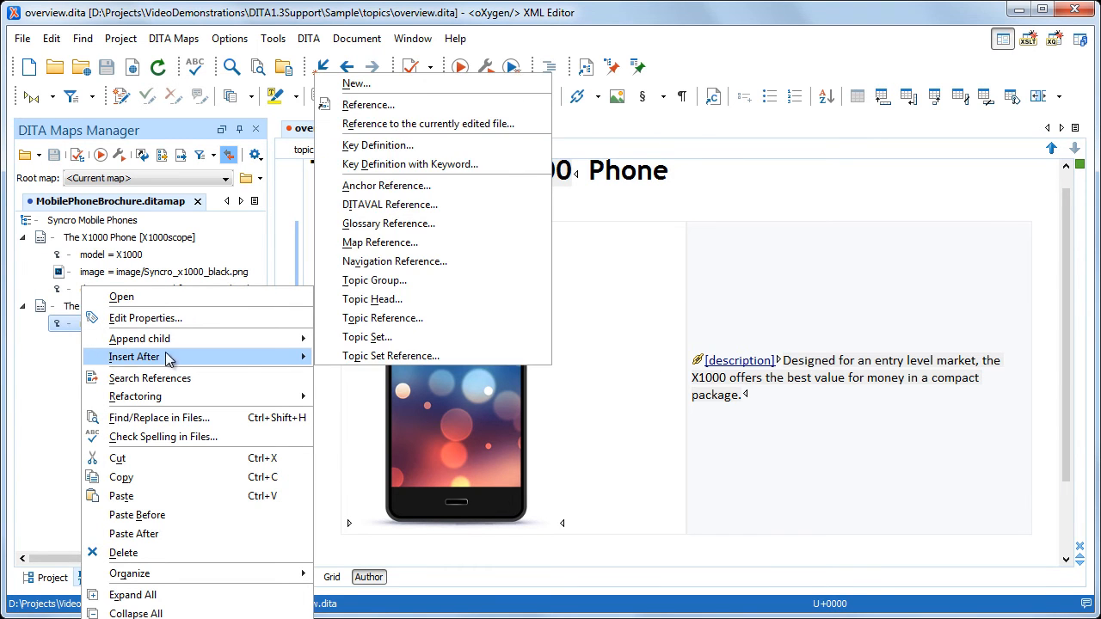
pyautogui.click(385, 148)
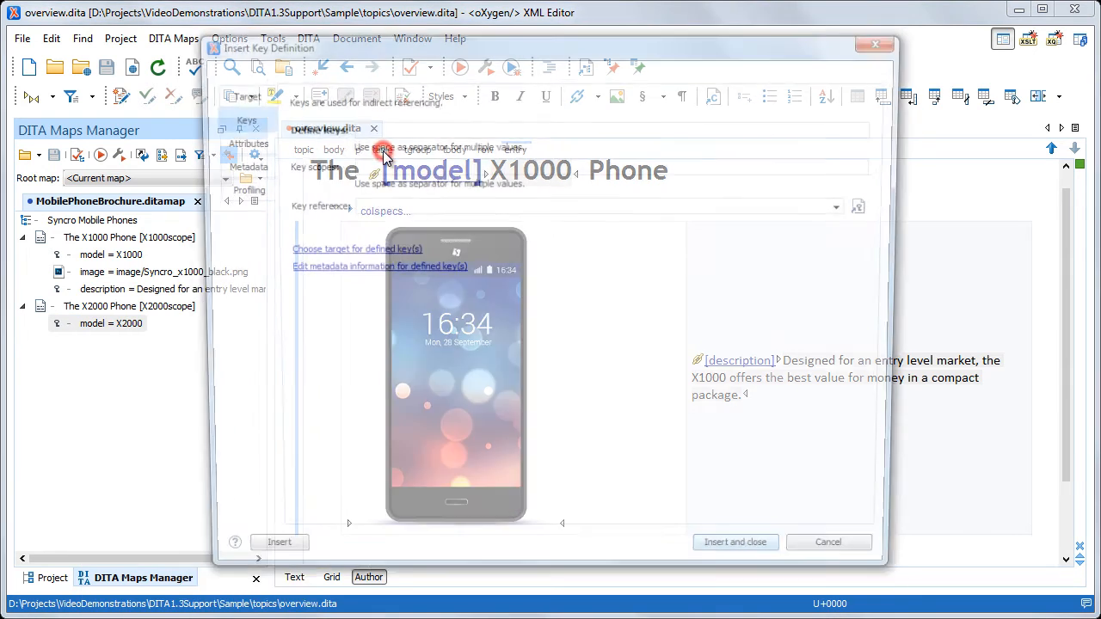
pyautogui.click(392, 127)
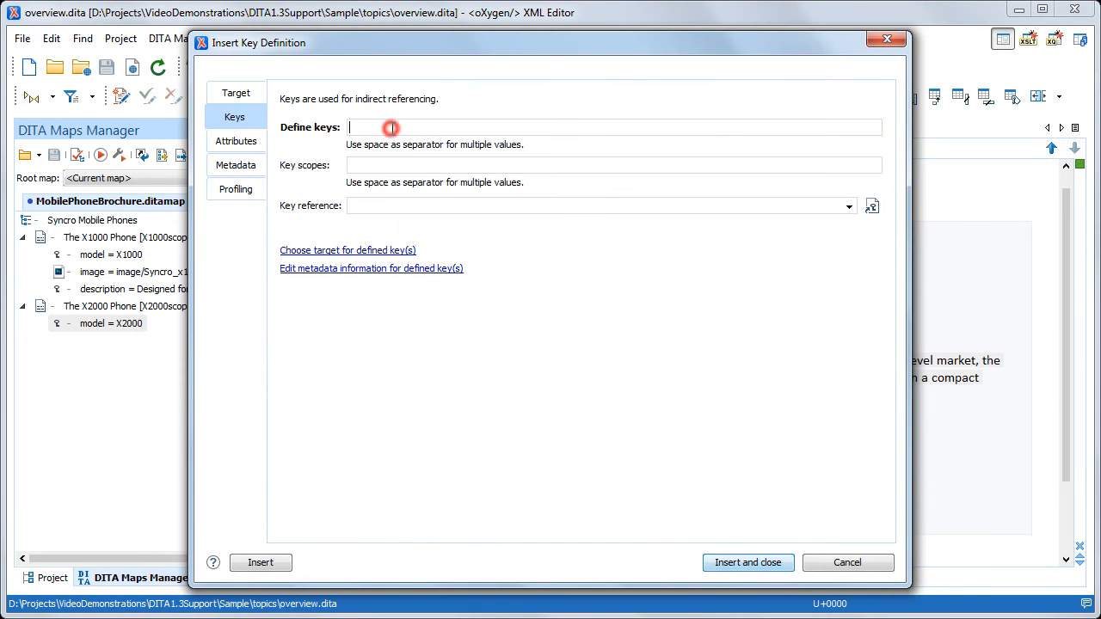
pyautogui.write('image')
pyautogui.click(245, 98)
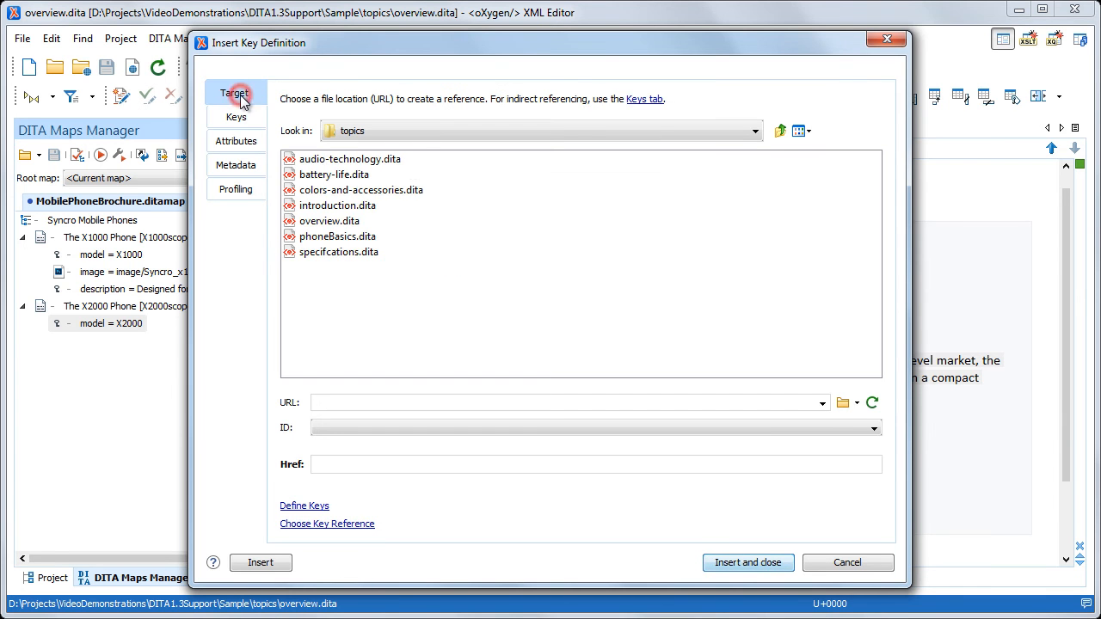
pyautogui.click(781, 131)
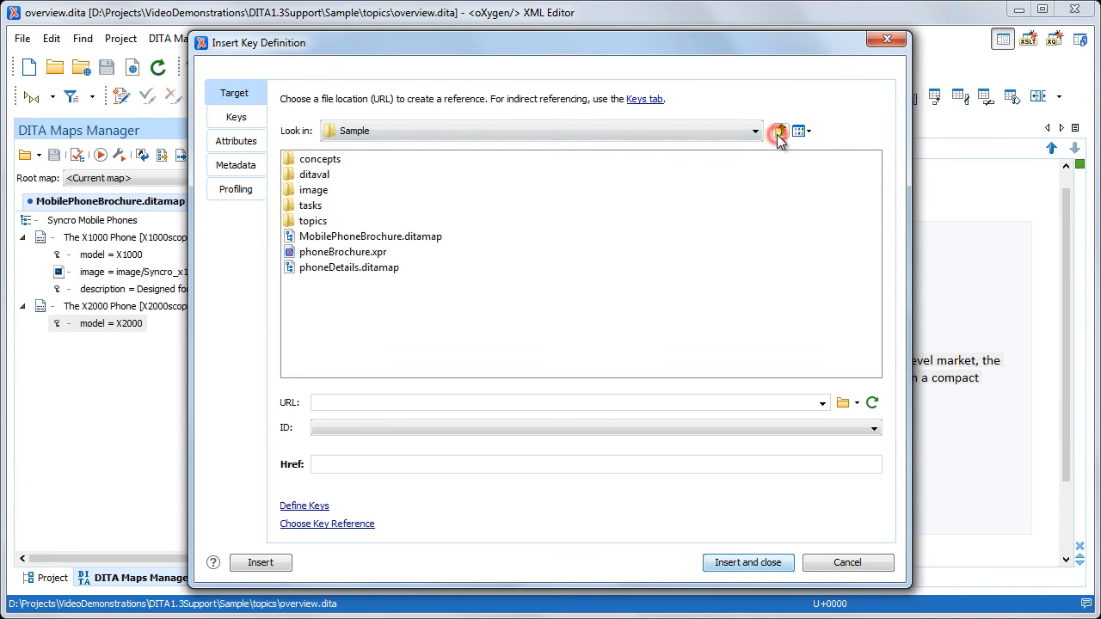
pyautogui.doubleClick(313, 190)
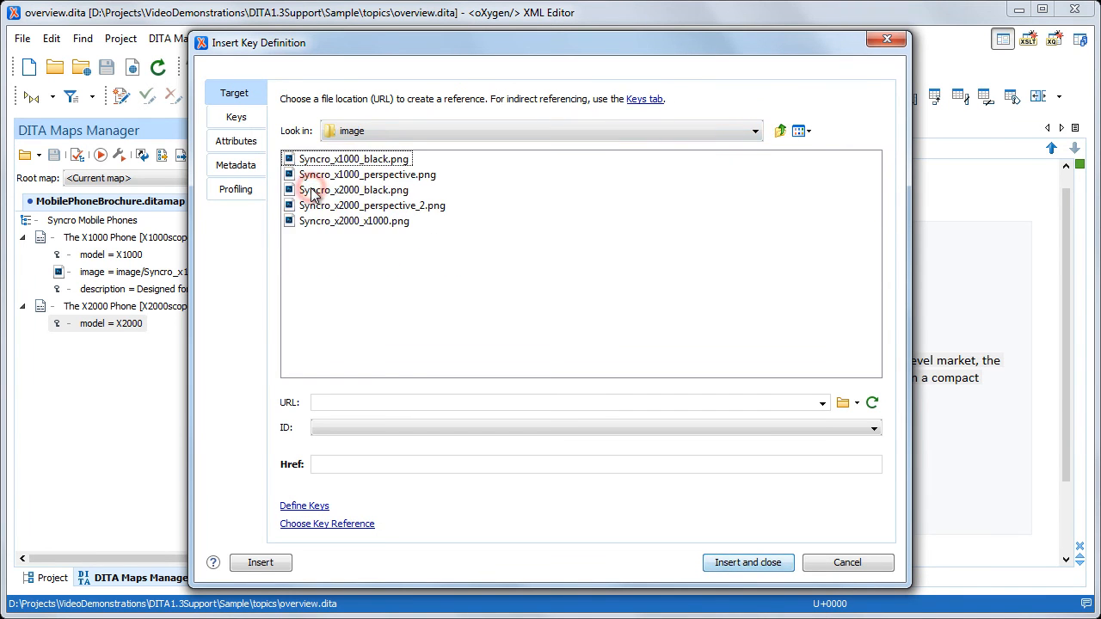
pyautogui.click(313, 191)
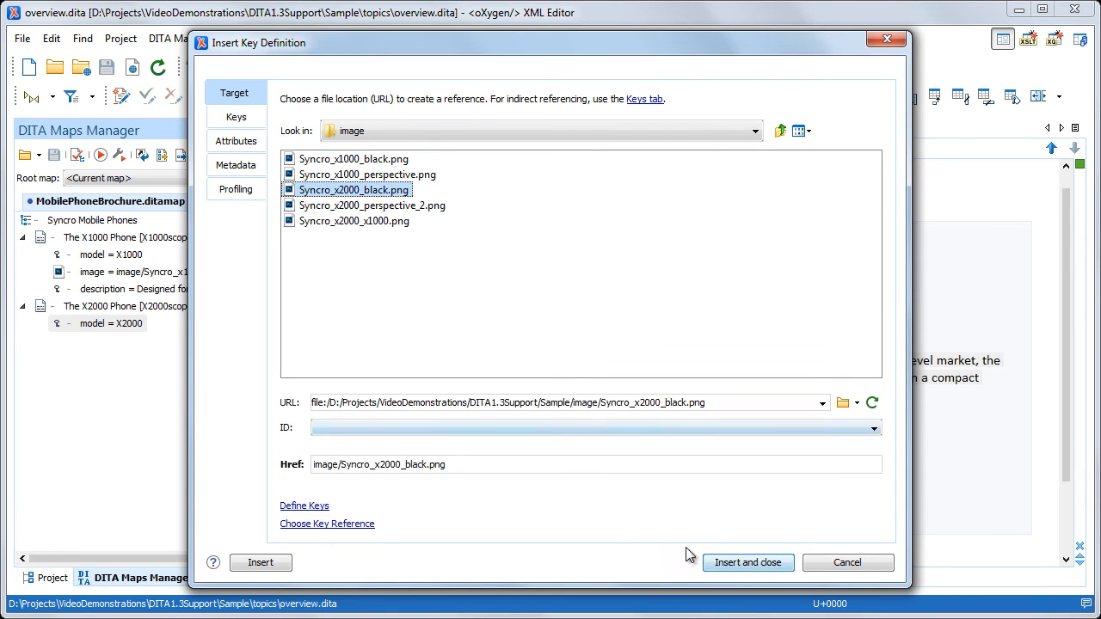
pyautogui.click(722, 563)
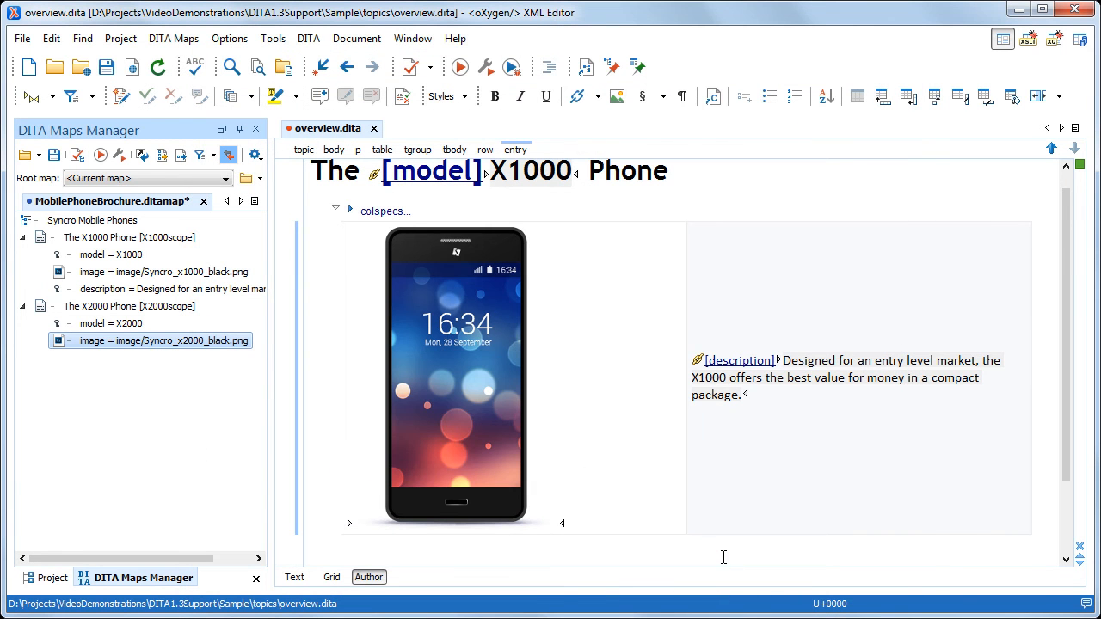
# After the X2000 image key, define key "description" with keyword "Designed for the more demanding users, the X2000 offers a larger screen, more computing power, and best-in-class camera."
pyautogui.rightClick(152, 348)
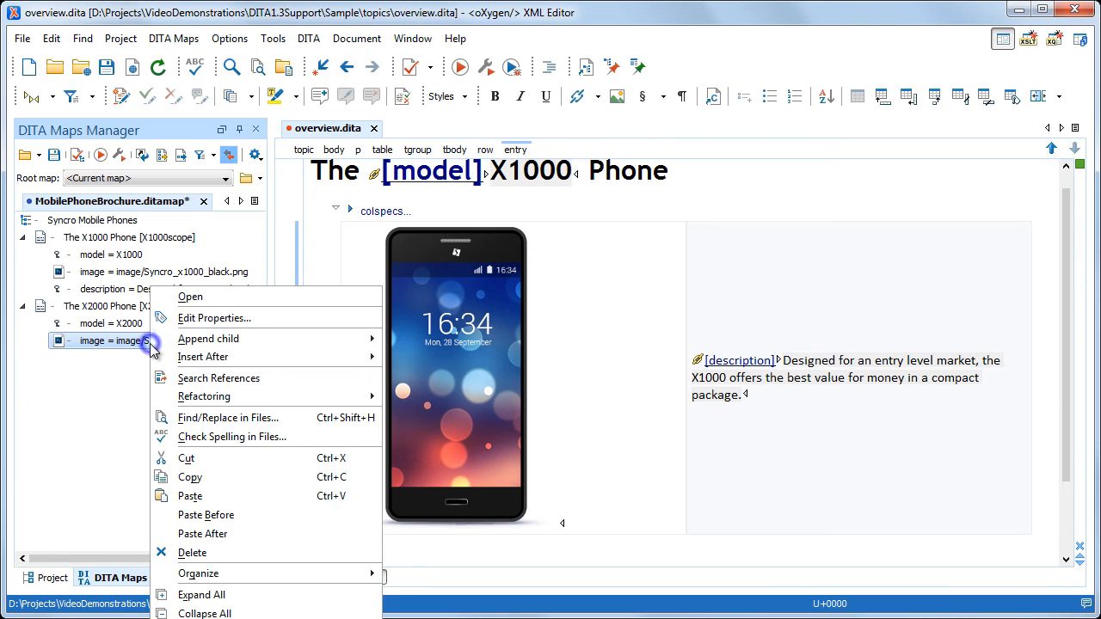
pyautogui.moveTo(203, 362)
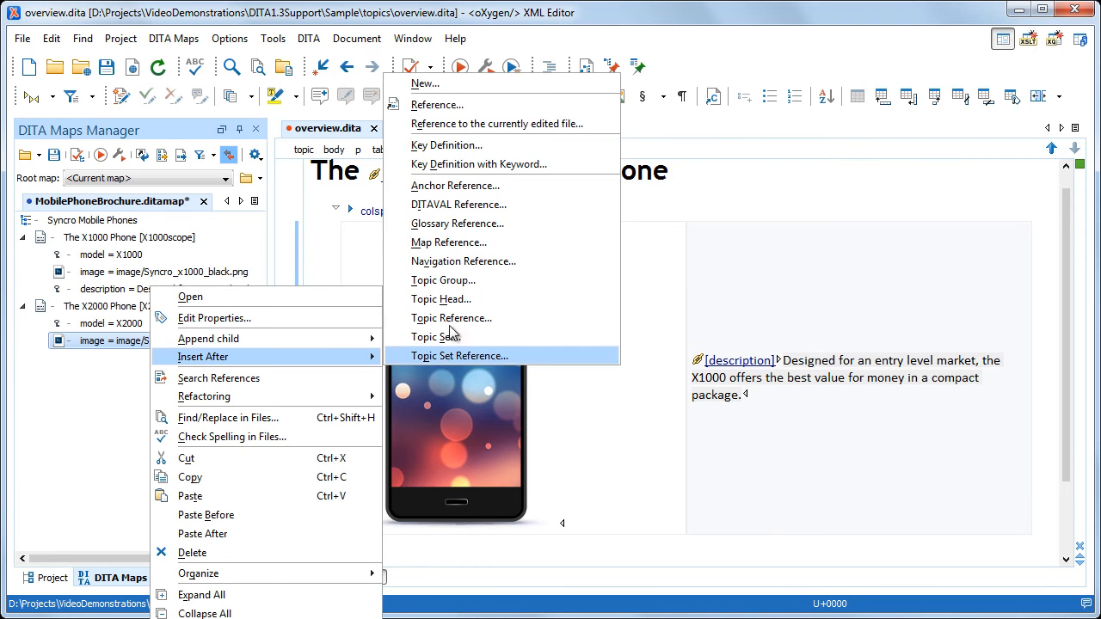
pyautogui.click(478, 163)
pyautogui.write('description')
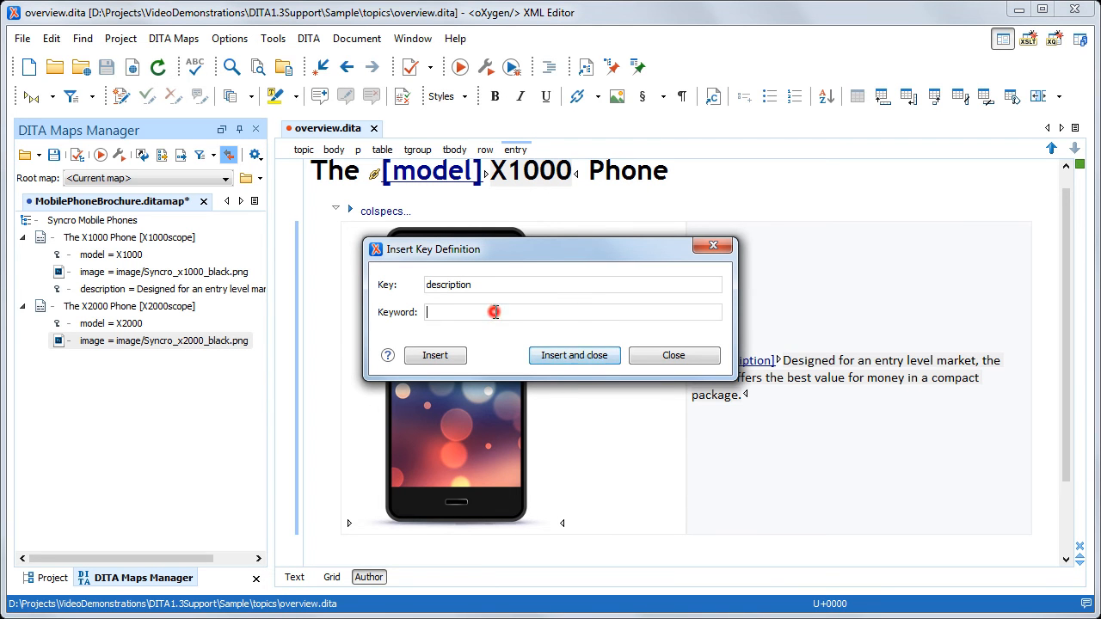
pyautogui.hotkey('ctrl', 'v')
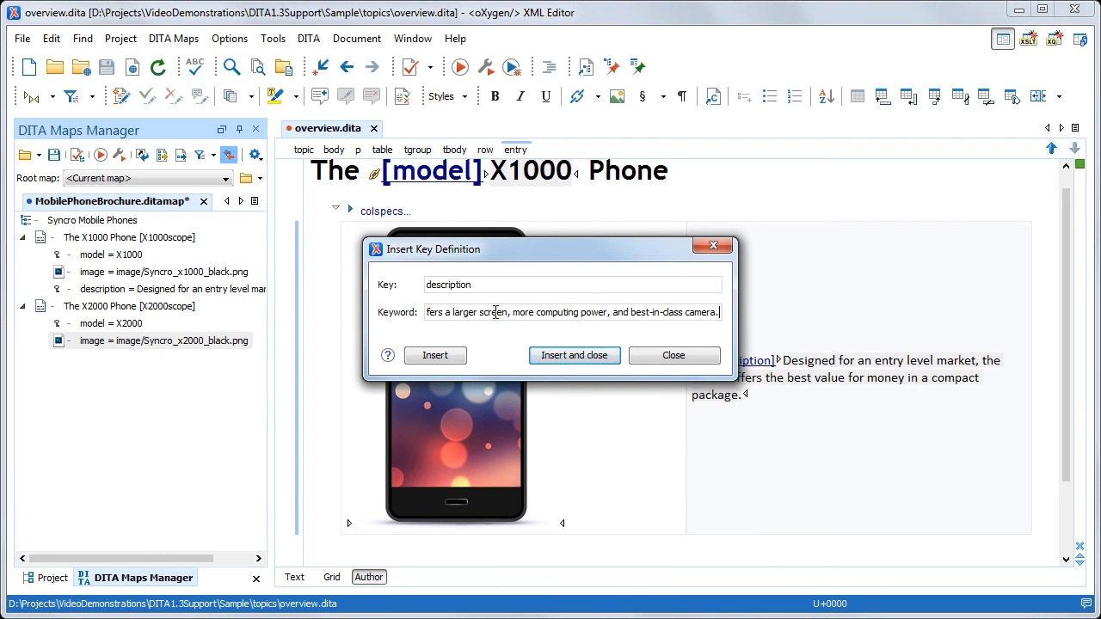
pyautogui.click(549, 356)
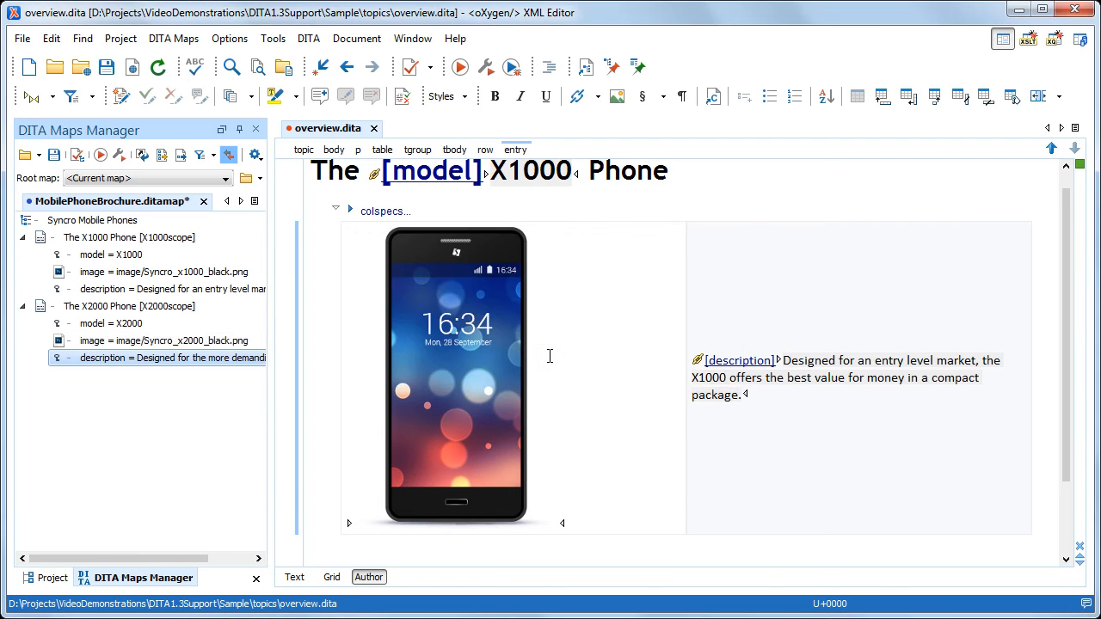
# Save the map and show the overview topic in the context of the X2000scope reference
pyautogui.click(54, 155)
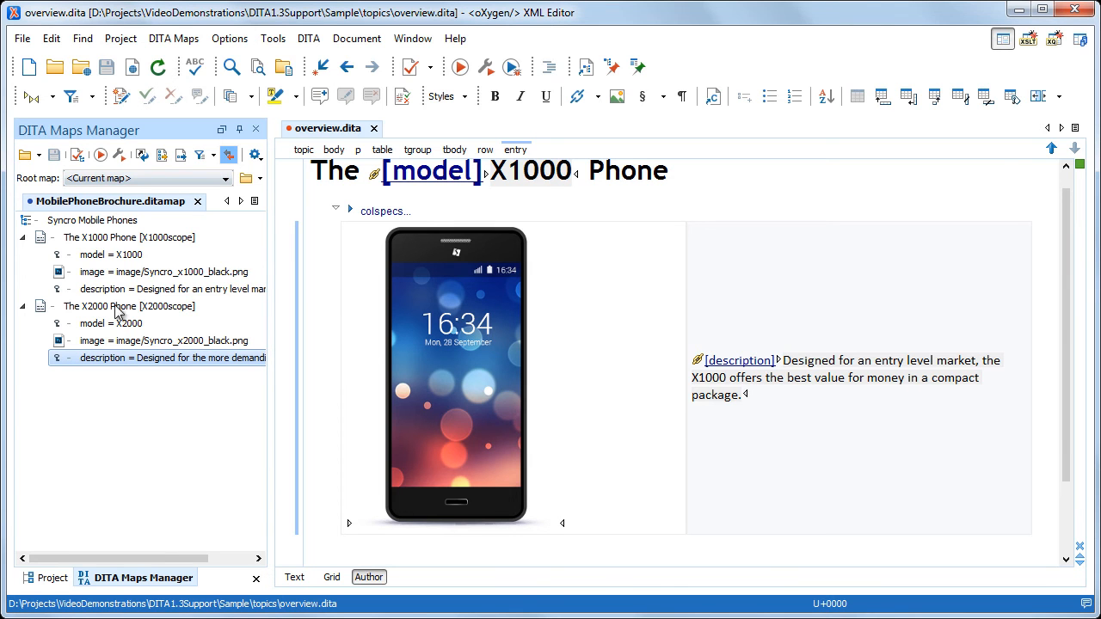
pyautogui.click(117, 312)
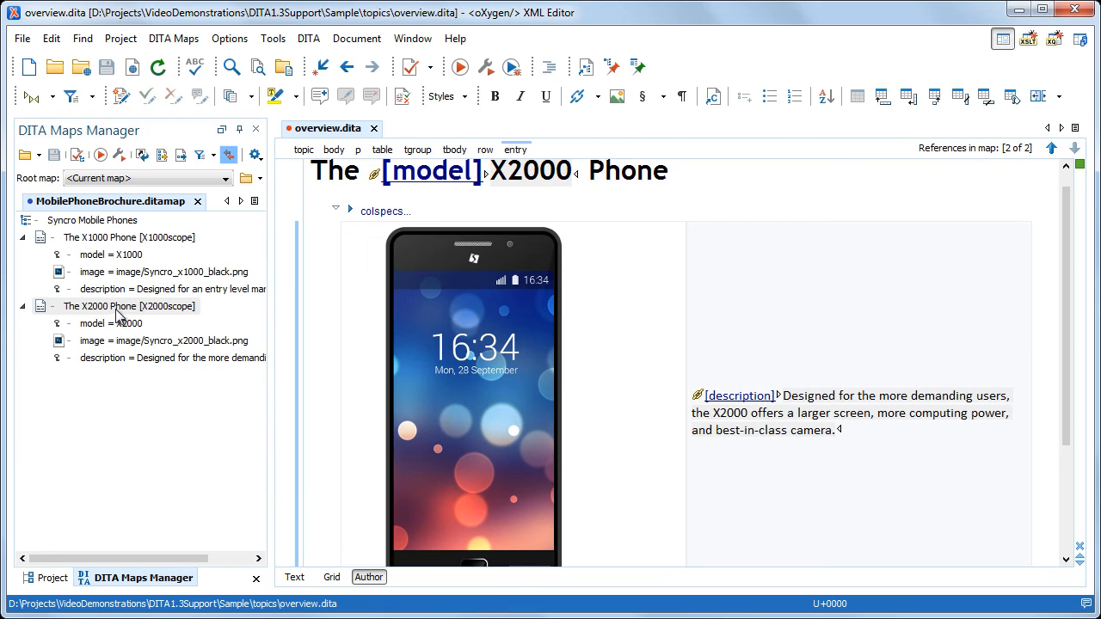
# Compare the overview topic in the contexts of its X1000scope and X2000scope references in the map
pyautogui.click(117, 241)
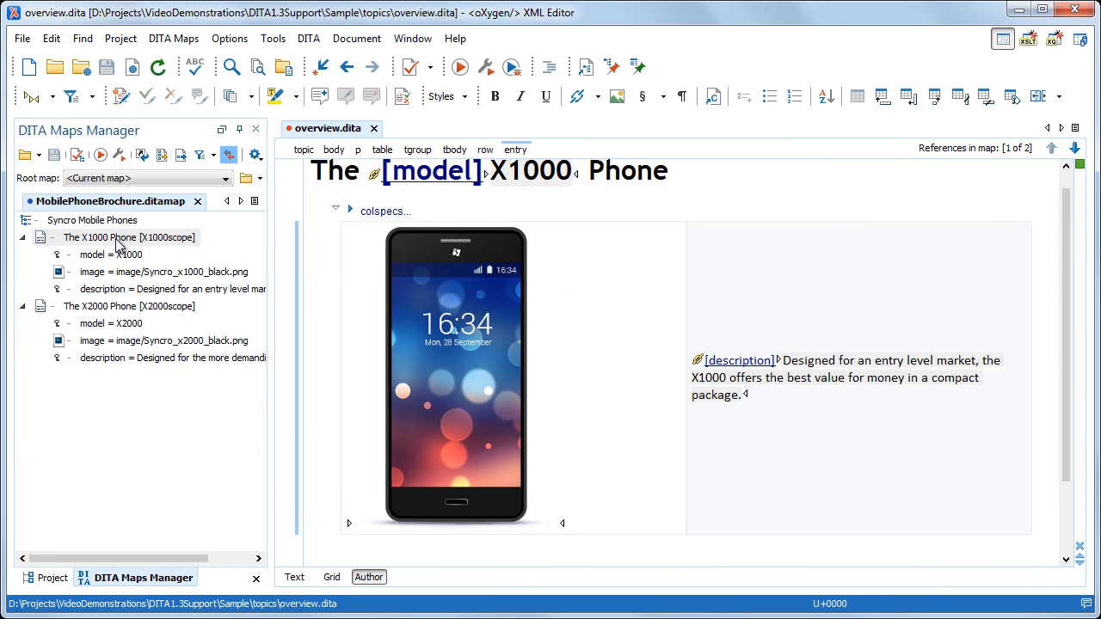
pyautogui.click(1075, 148)
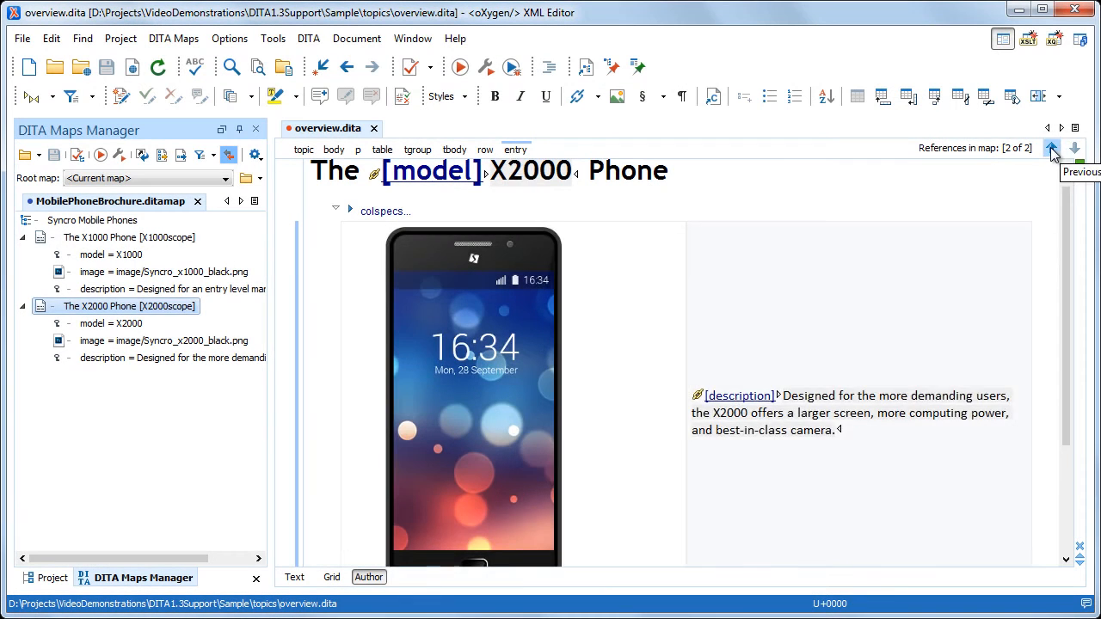
pyautogui.click(1052, 149)
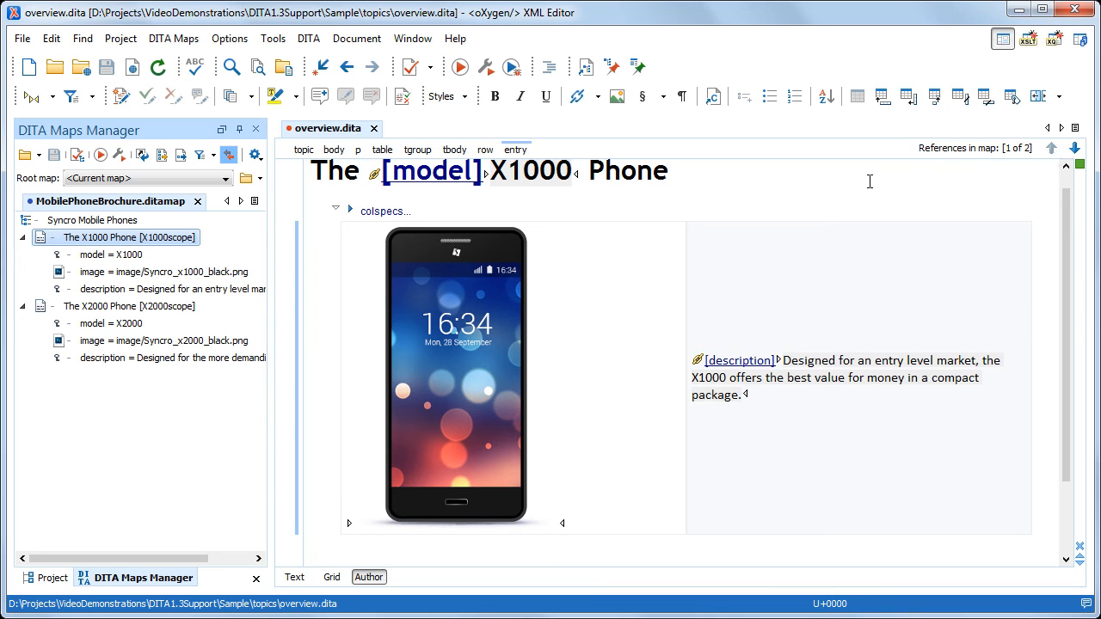
# Publish the MobilePhoneBrochure map with the DITA Map PDF scenario and look through the generated PDF
pyautogui.click(101, 155)
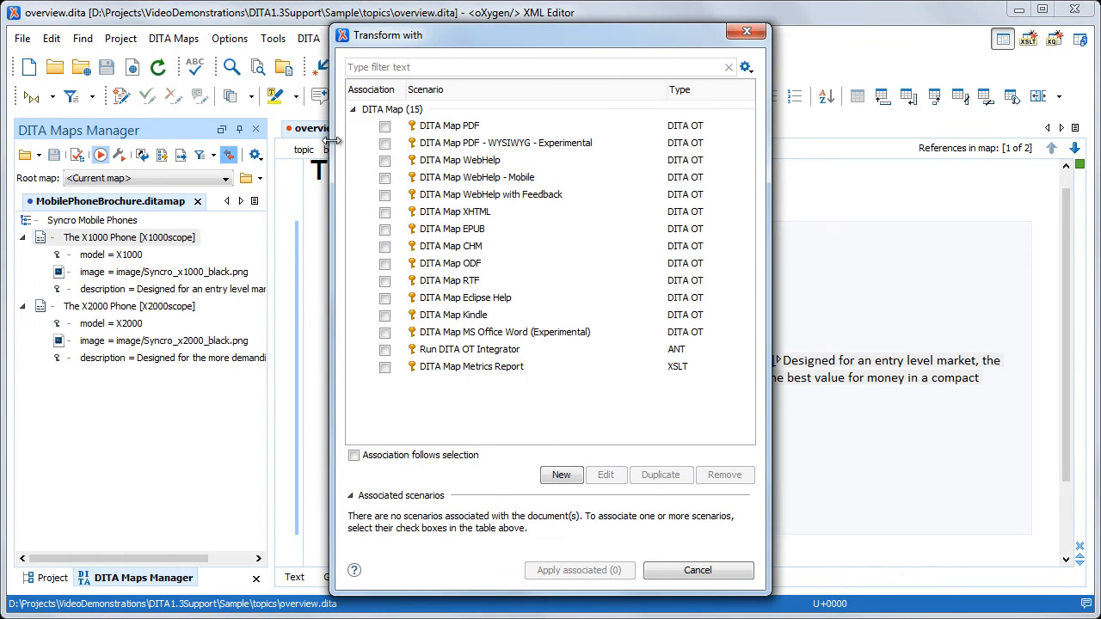
pyautogui.click(385, 125)
pyautogui.click(568, 571)
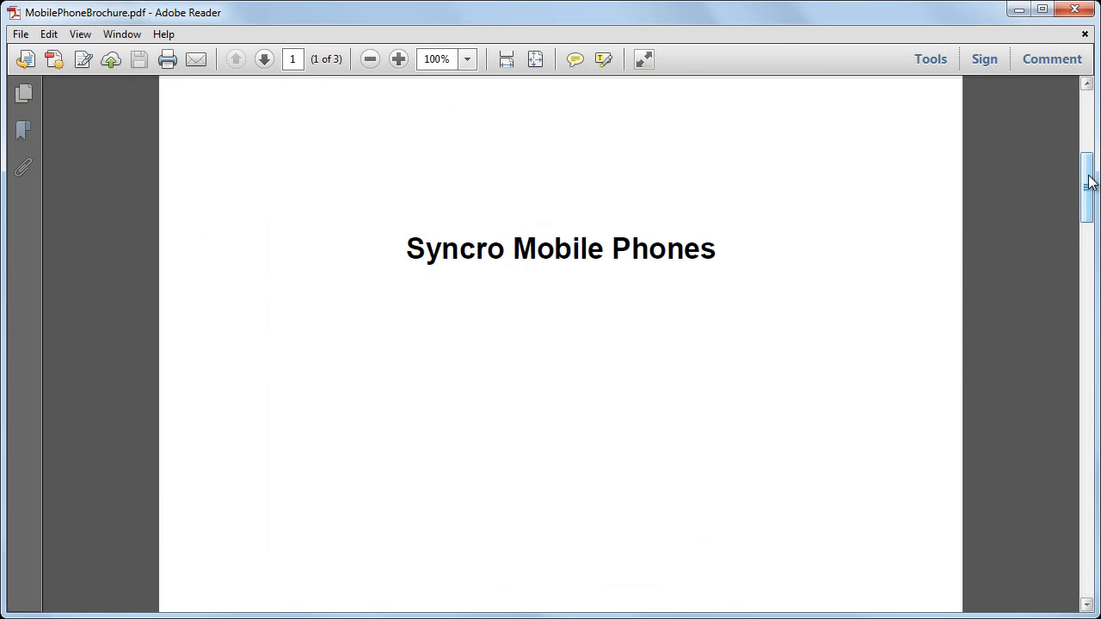
pyautogui.moveTo(1091, 181); pyautogui.dragTo(1088, 528)
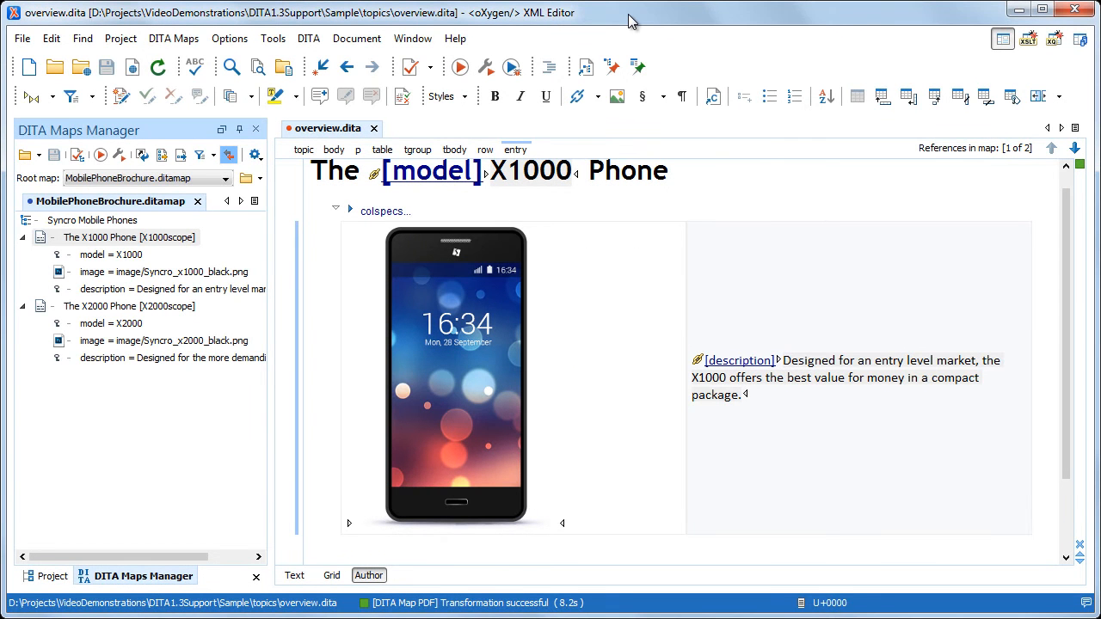
# Open phoneDetails.ditamap from the Sample folder as a second map
pyautogui.click(26, 156)
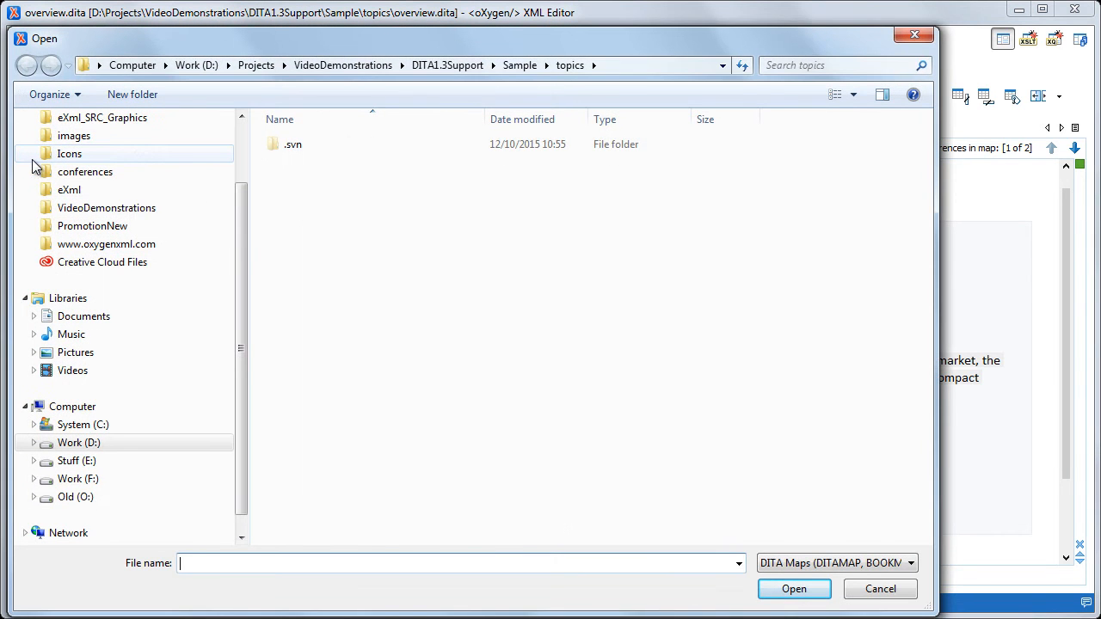
pyautogui.click(519, 65)
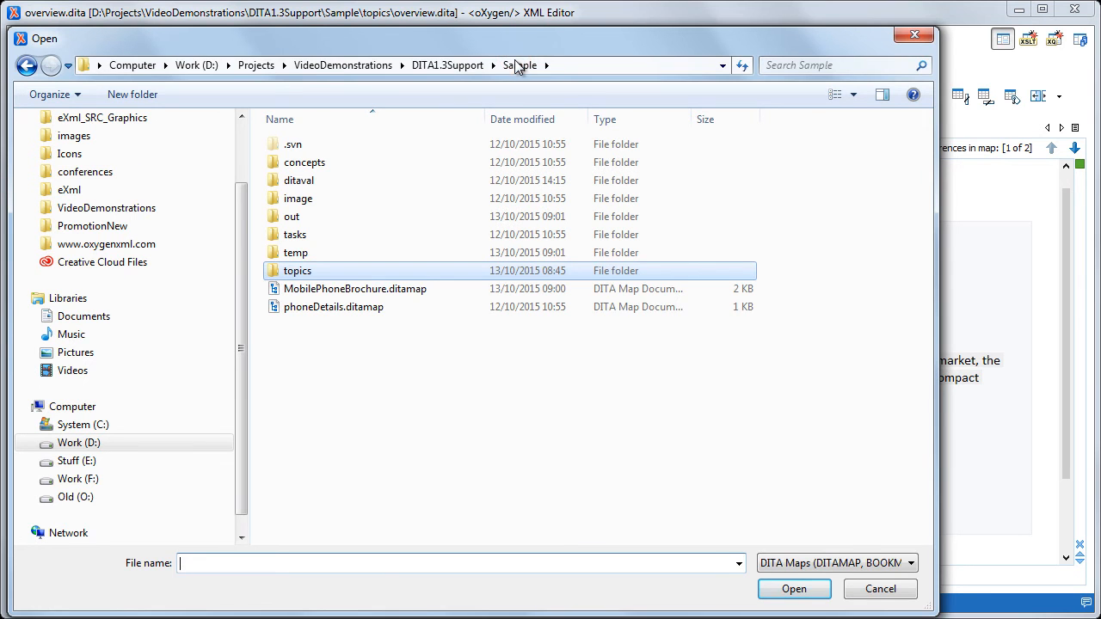
pyautogui.doubleClick(327, 307)
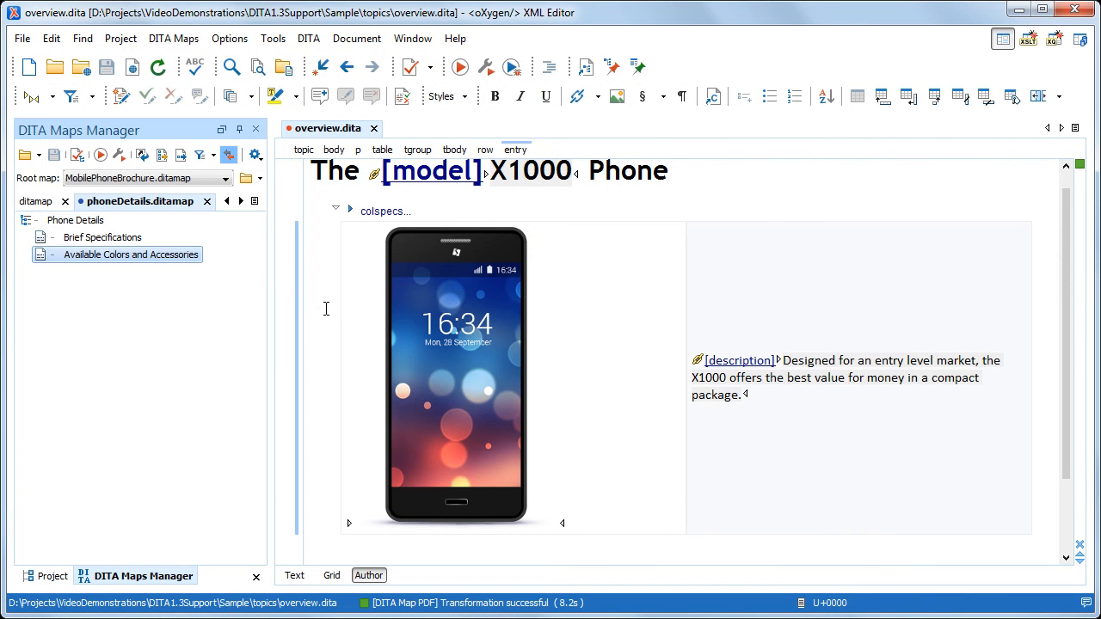
# Open the Brief Specifications topic from the phoneDetails map and turn on the display of profiling attributes
pyautogui.doubleClick(110, 240)
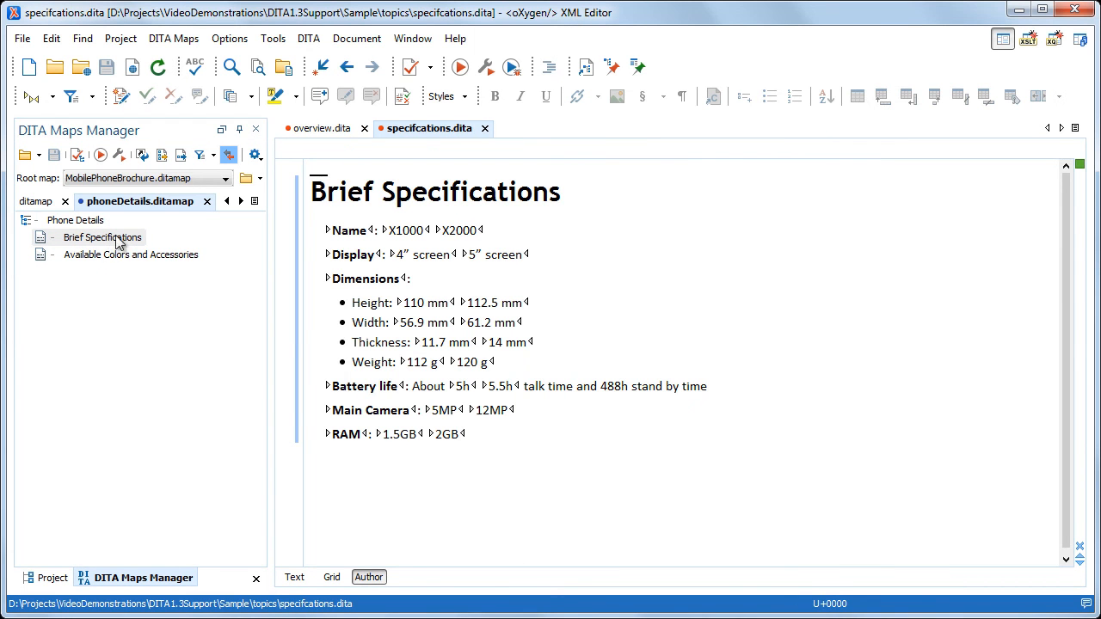
pyautogui.click(213, 155)
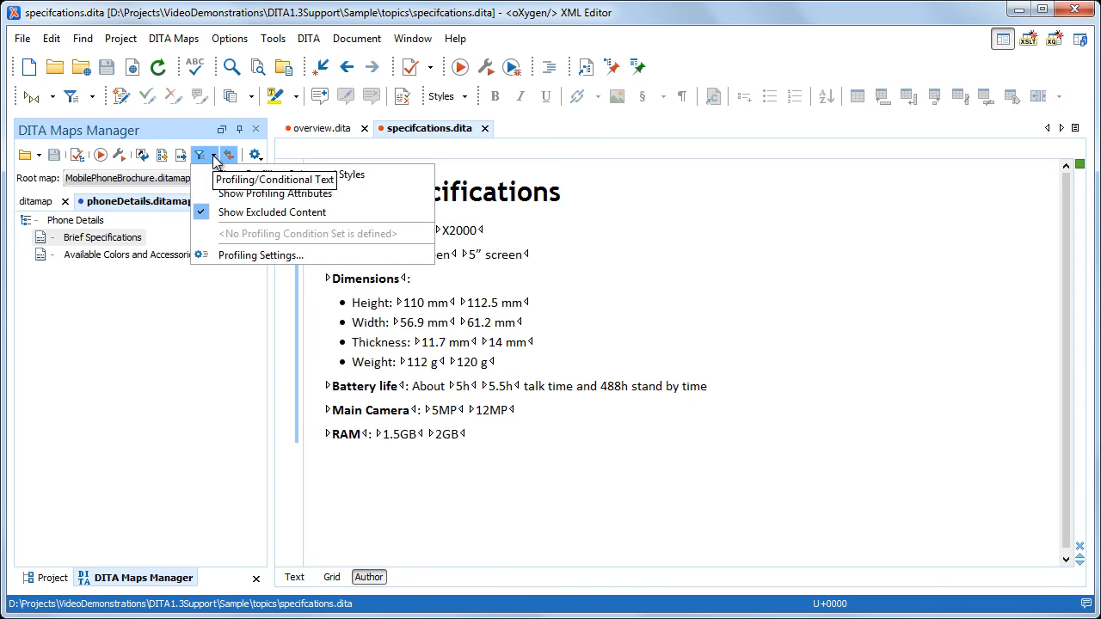
pyautogui.click(215, 174)
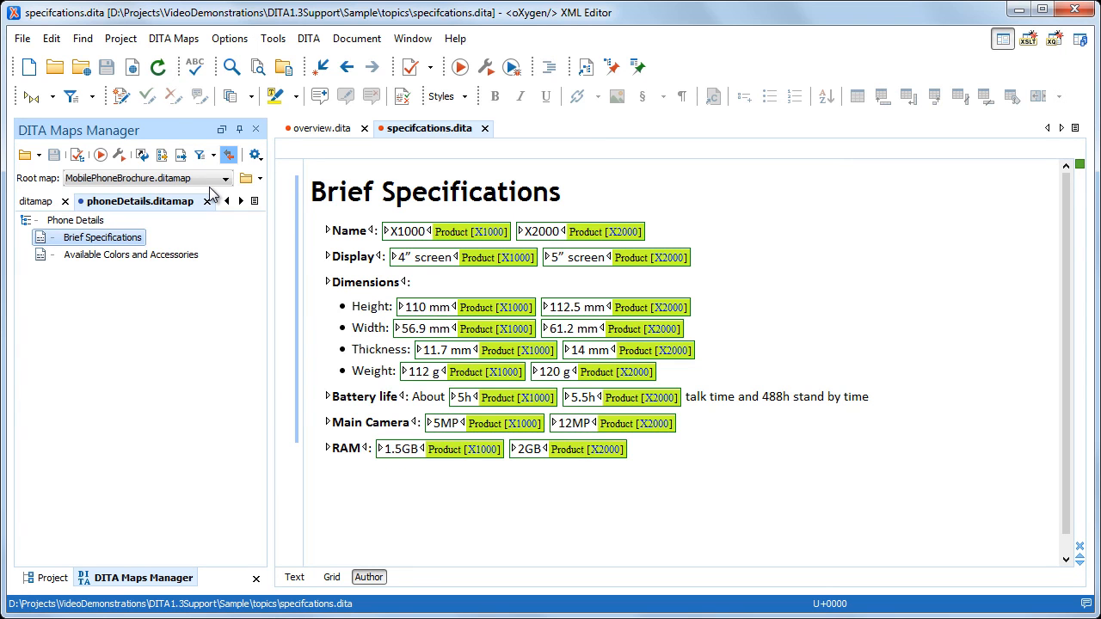
# Open the Available Colors and Accessories topic and examine which content is profiled by product for each phone model
pyautogui.doubleClick(129, 255)
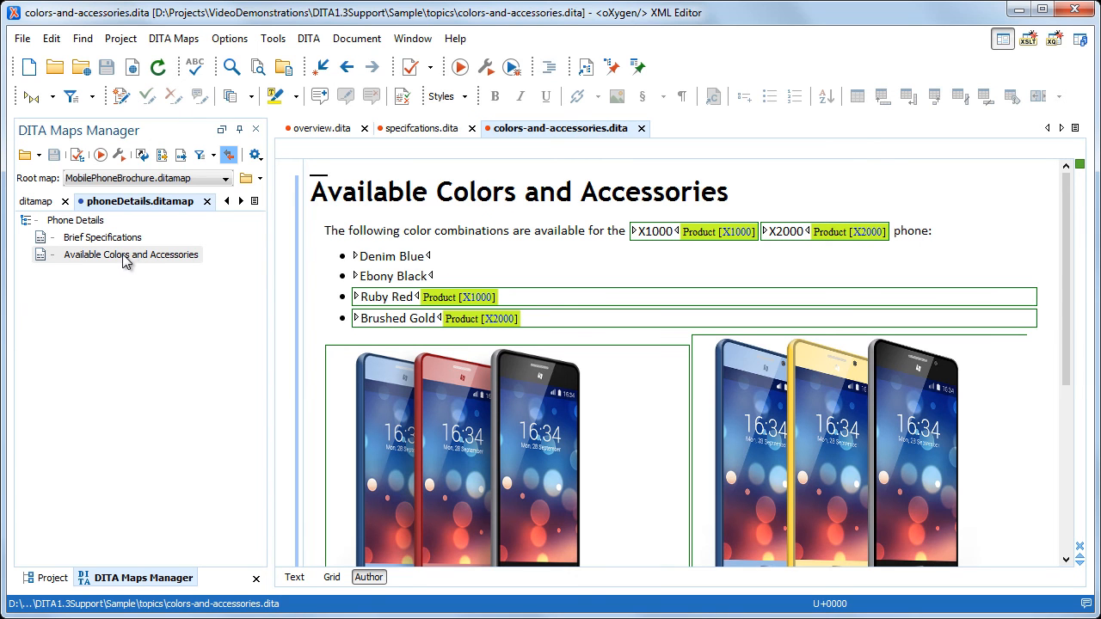
pyautogui.scroll(-1, 558, 278)
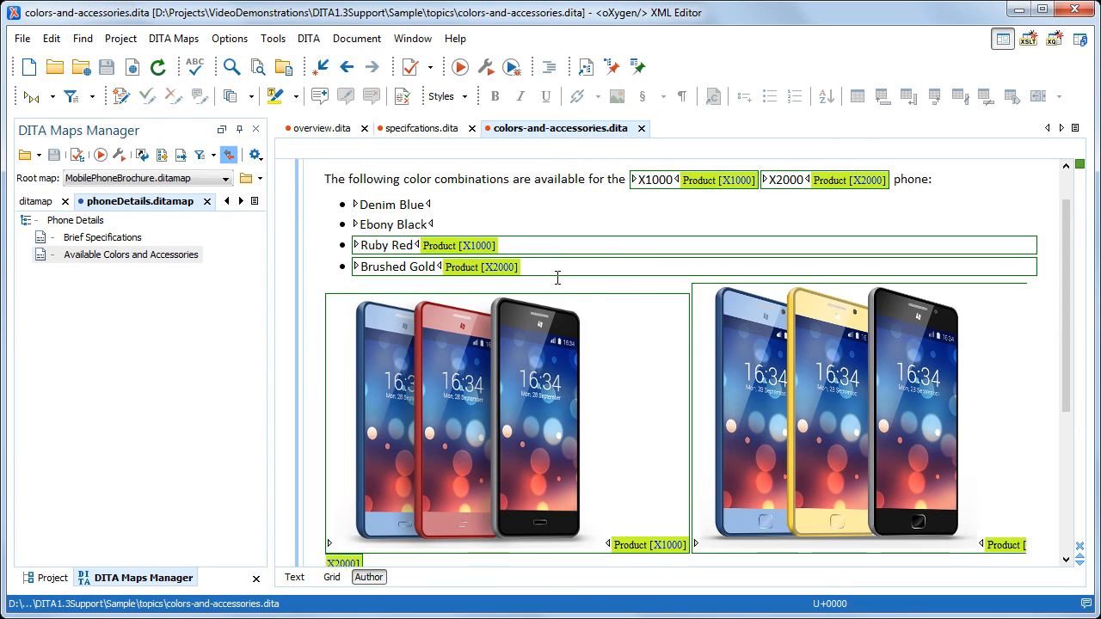
pyautogui.scroll(-5, 557, 278)
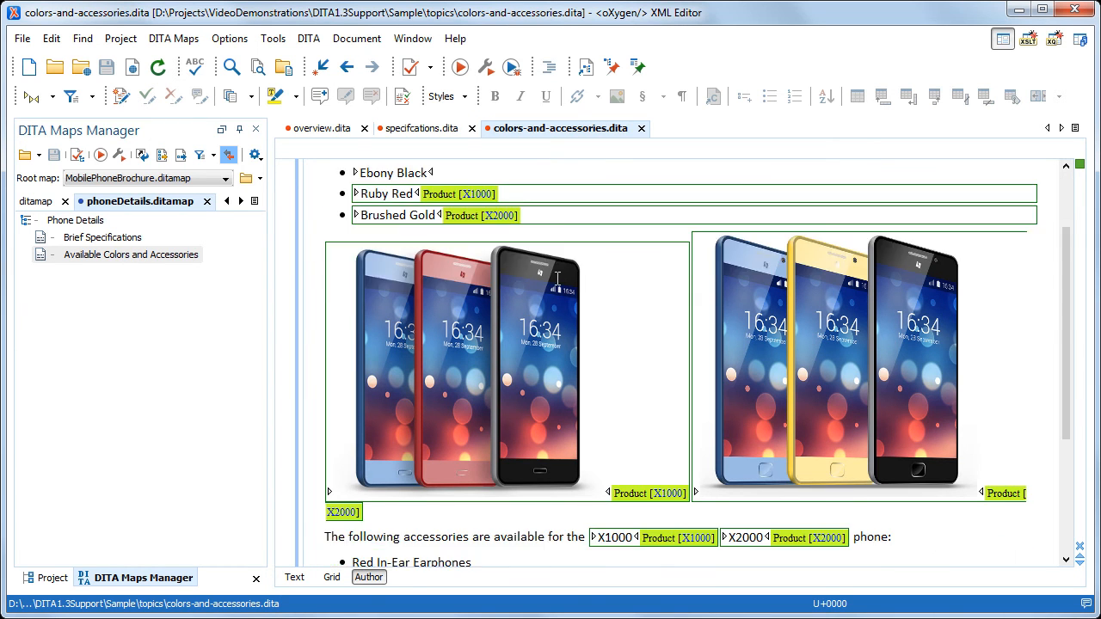
pyautogui.scroll(-1, 557, 278)
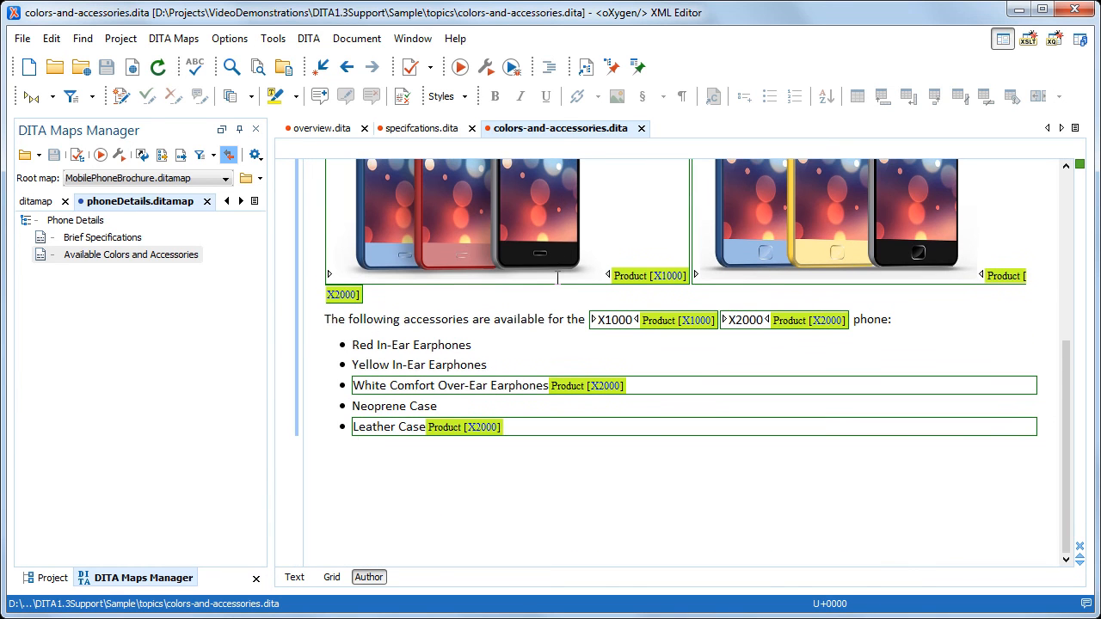
pyautogui.scroll(6, 558, 278)
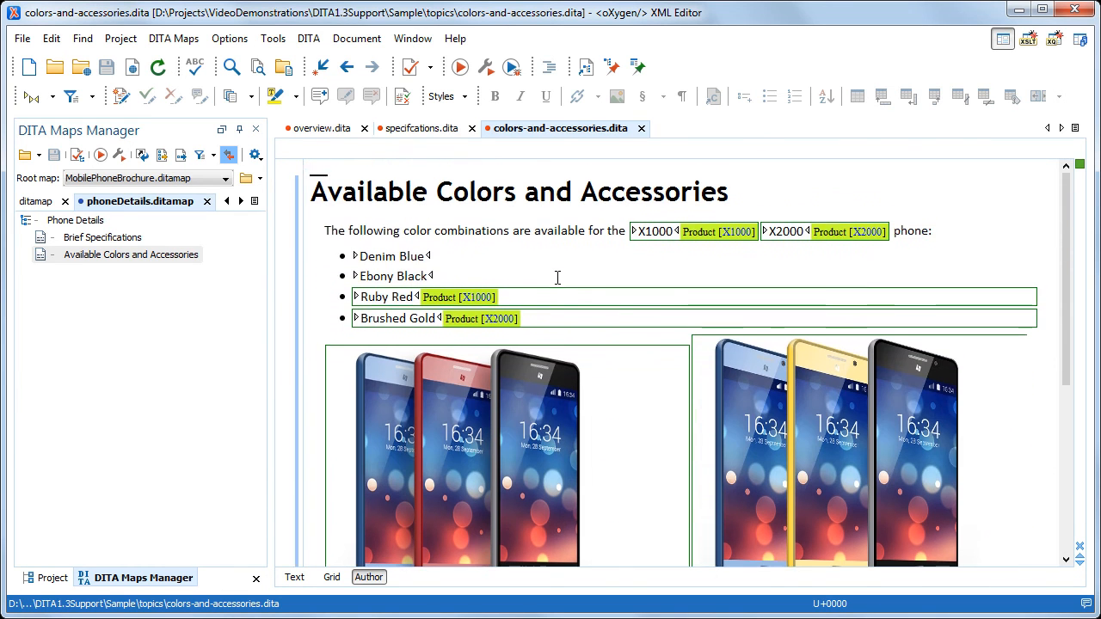
# Close the colors-and-accessories and specifications topics and return to the MobilePhoneBrochure map
pyautogui.click(641, 128)
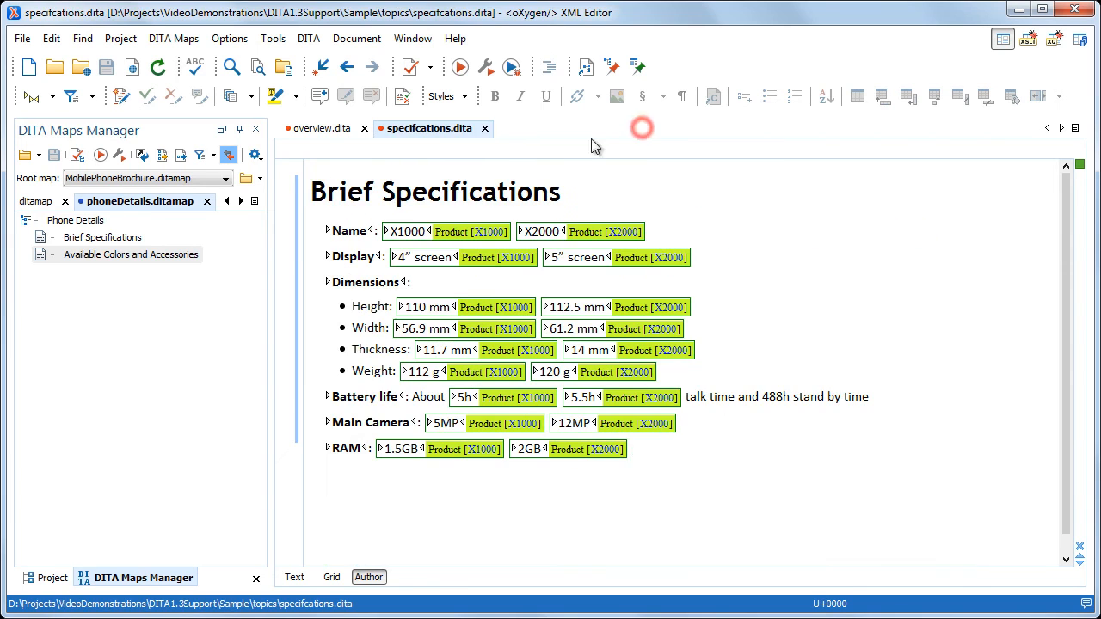
pyautogui.click(485, 129)
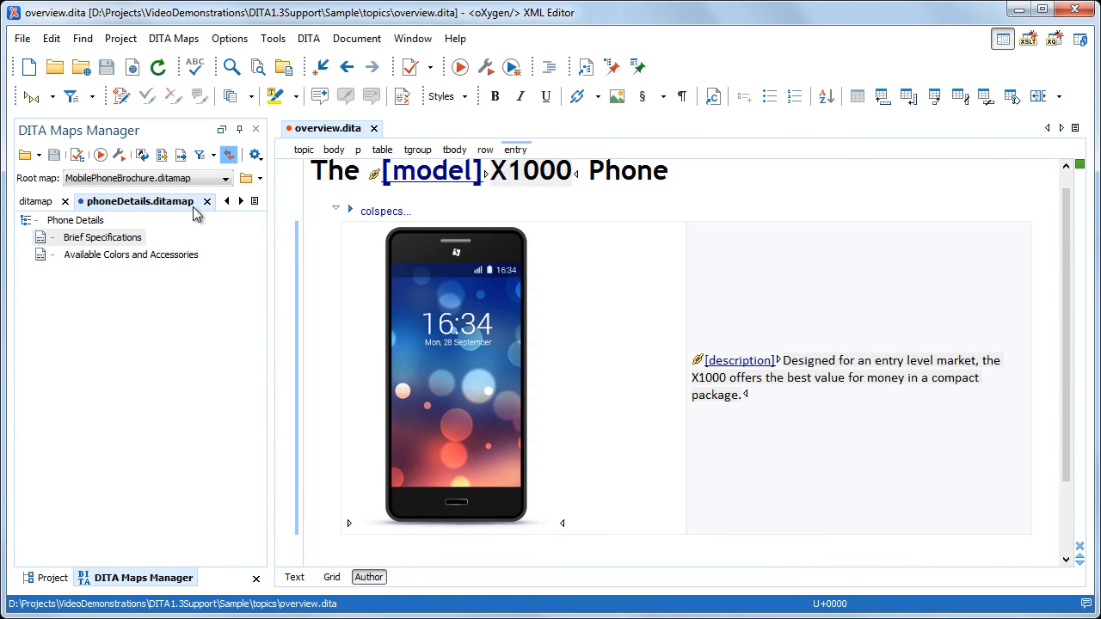
pyautogui.click(36, 203)
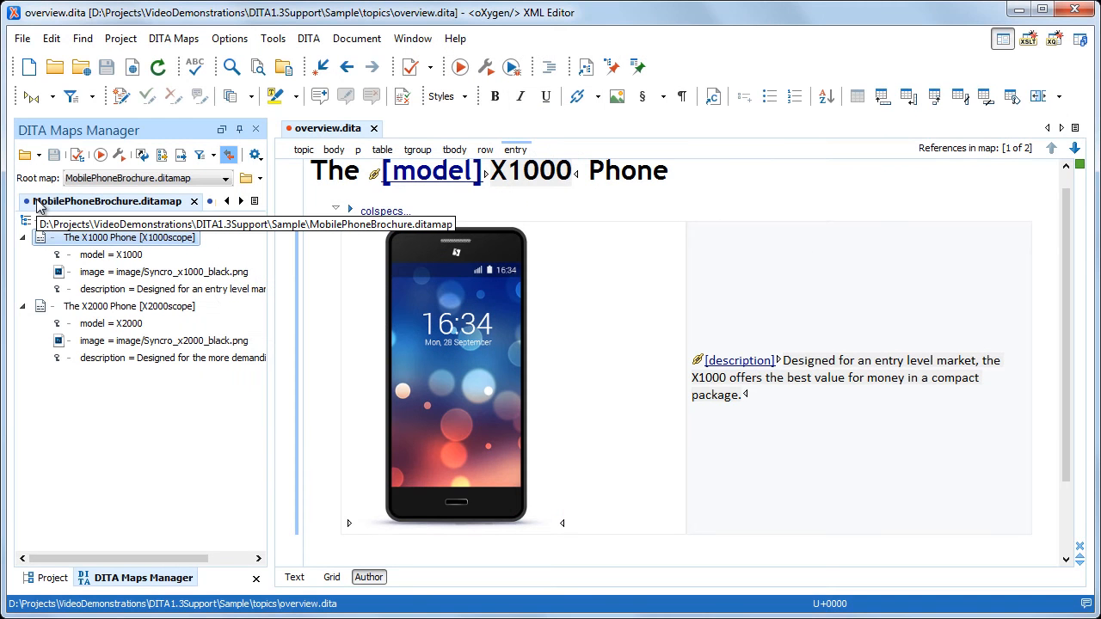
# Append a child topic reference to phoneDetails.ditamap under the X1000scope topic reference
pyautogui.rightClick(92, 242)
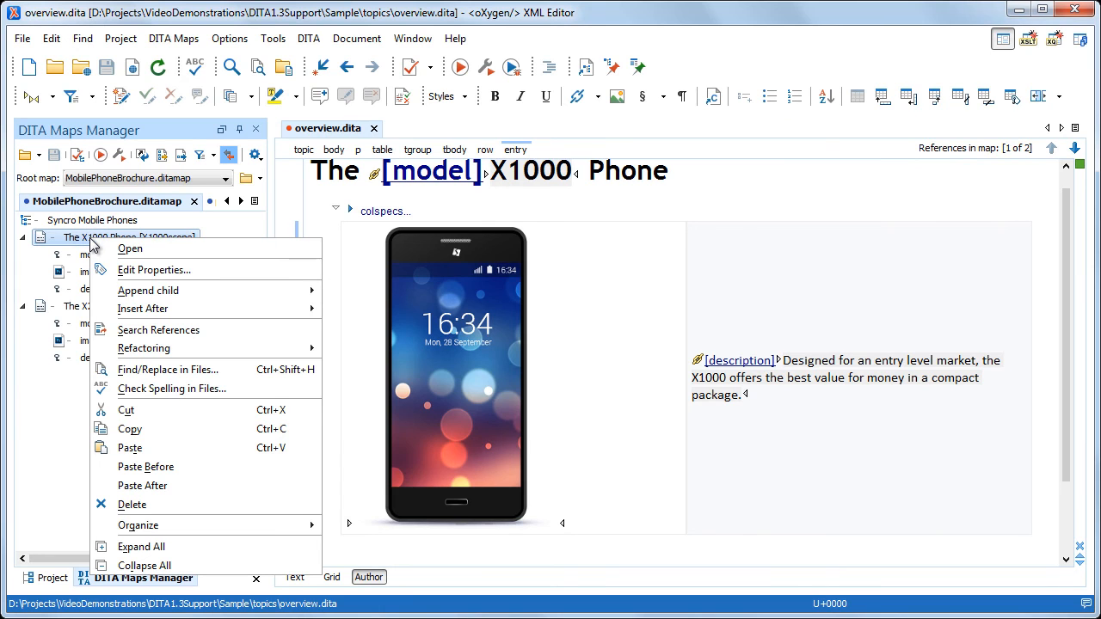
pyautogui.moveTo(129, 294)
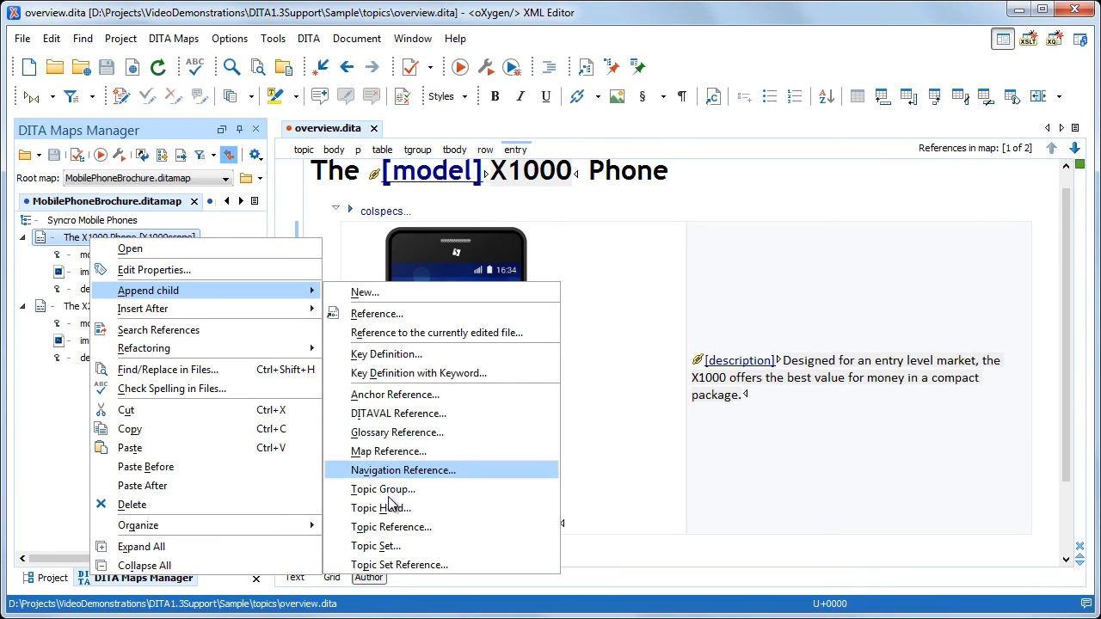
pyautogui.click(392, 528)
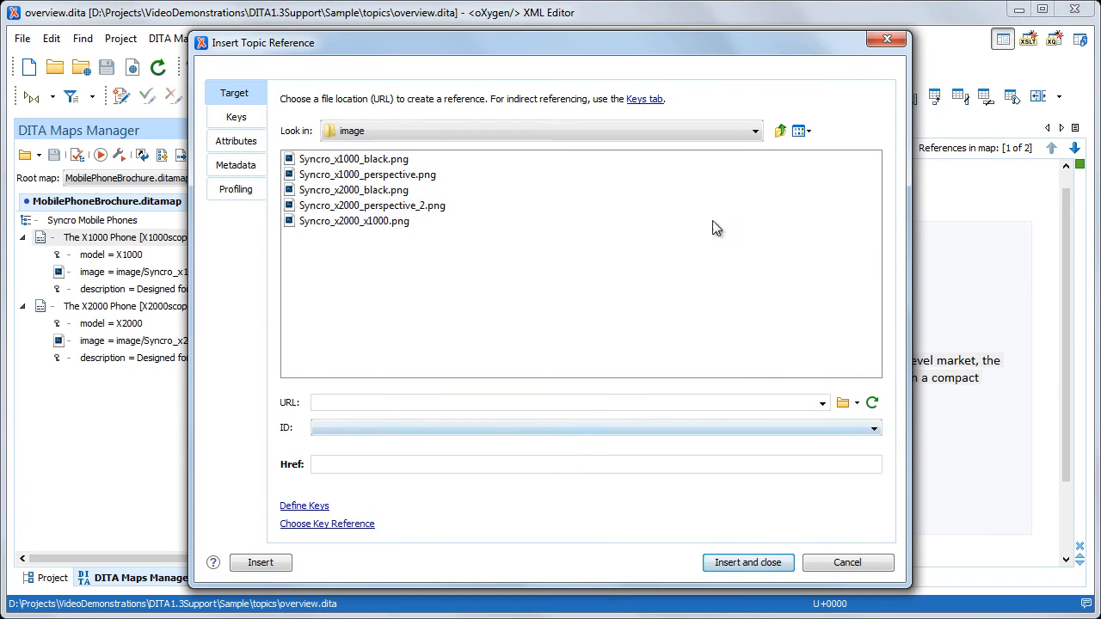
pyautogui.click(779, 132)
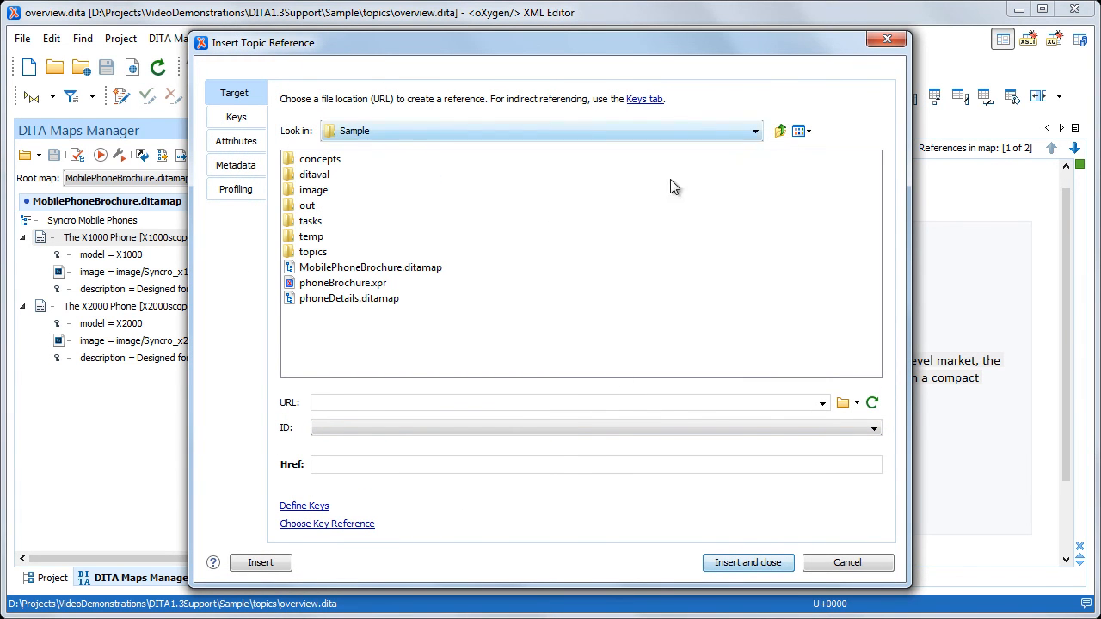
pyautogui.click(381, 300)
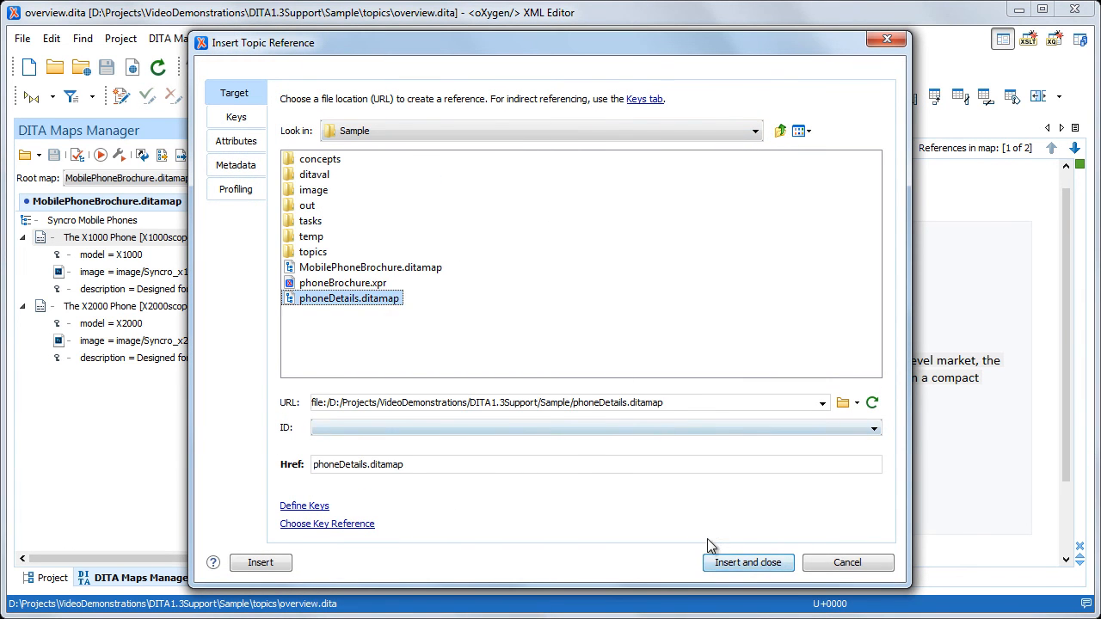
pyautogui.click(725, 563)
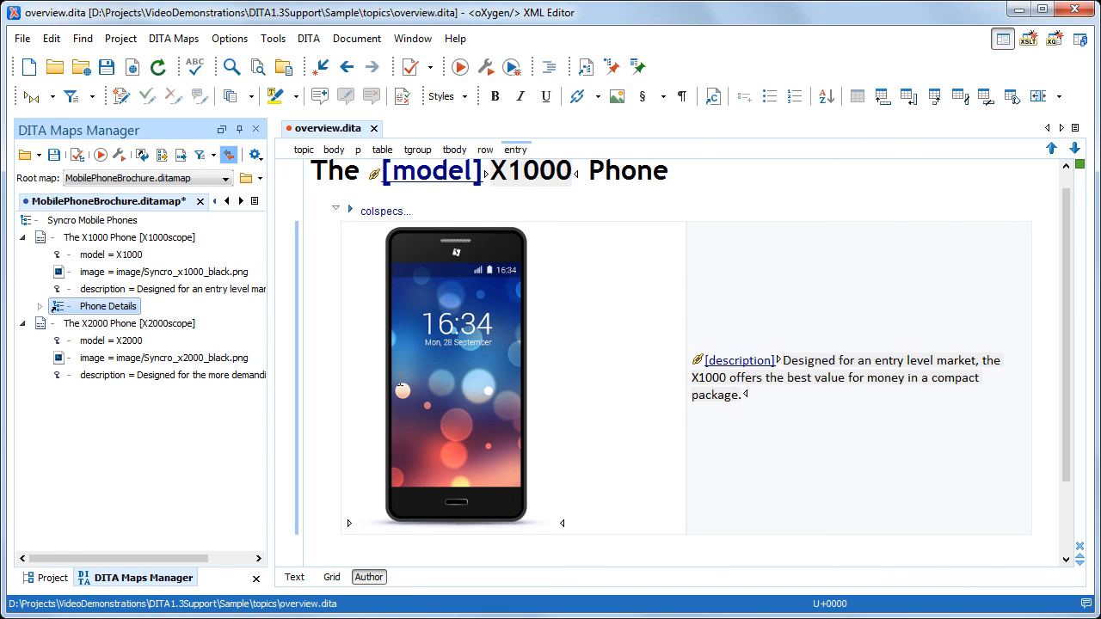
# Create a new document from the DITAVAL Filter template and show it in Author mode
pyautogui.click(29, 68)
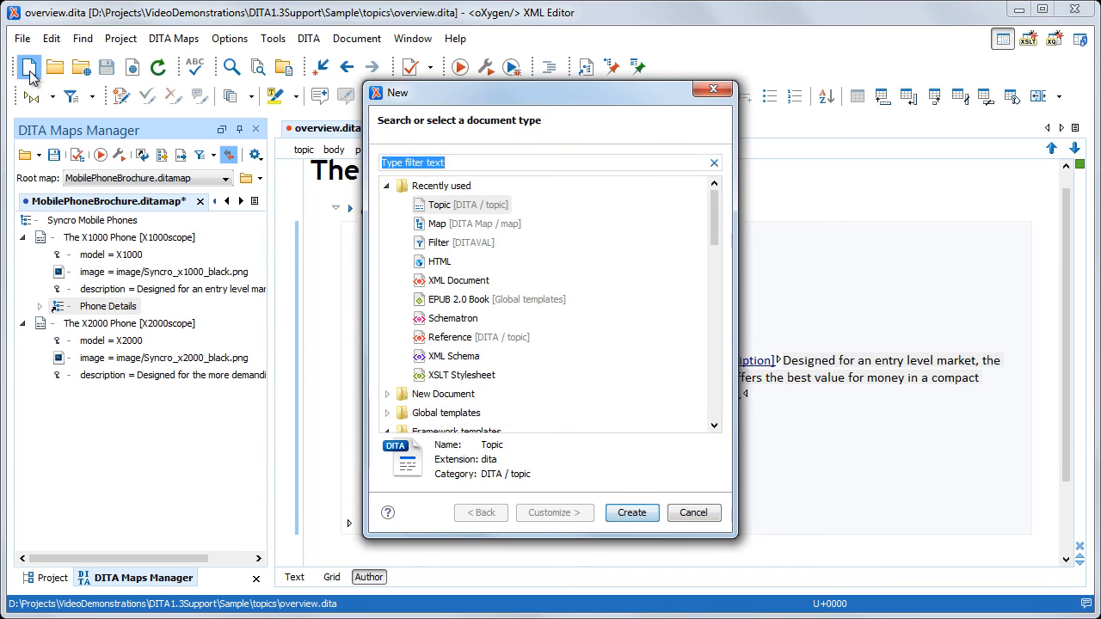
pyautogui.write('ditaval')
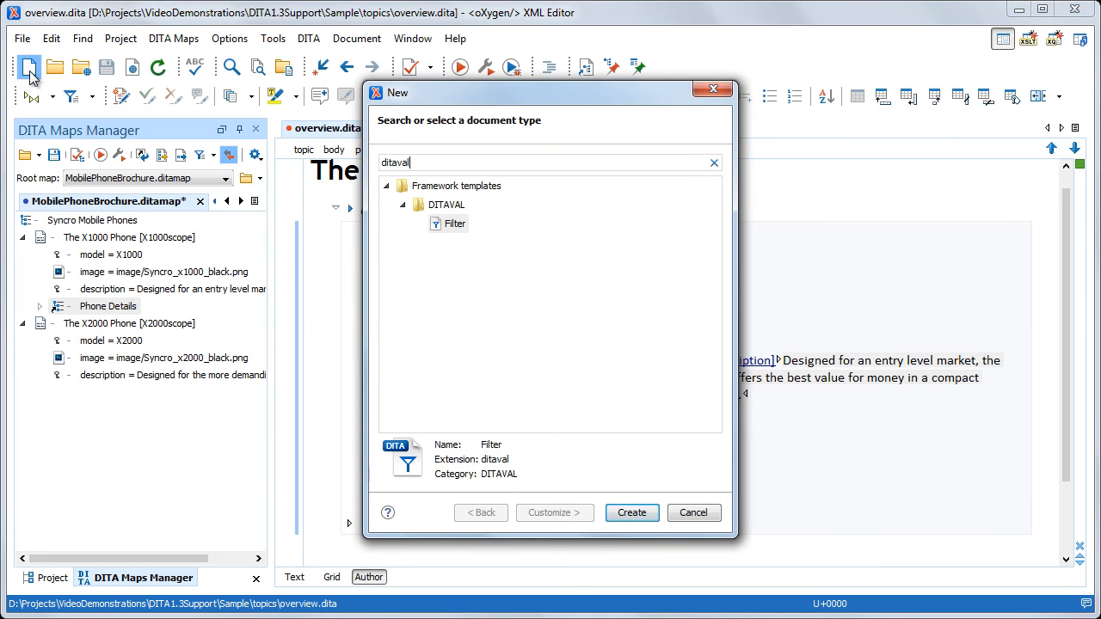
pyautogui.click(454, 223)
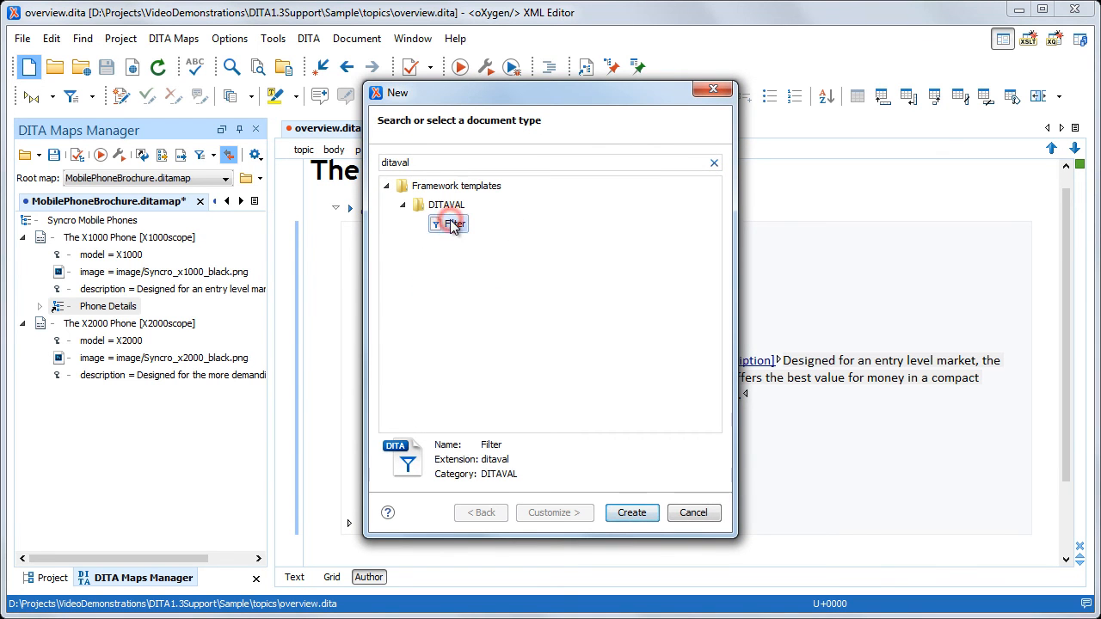
pyautogui.click(631, 514)
pyautogui.click(368, 582)
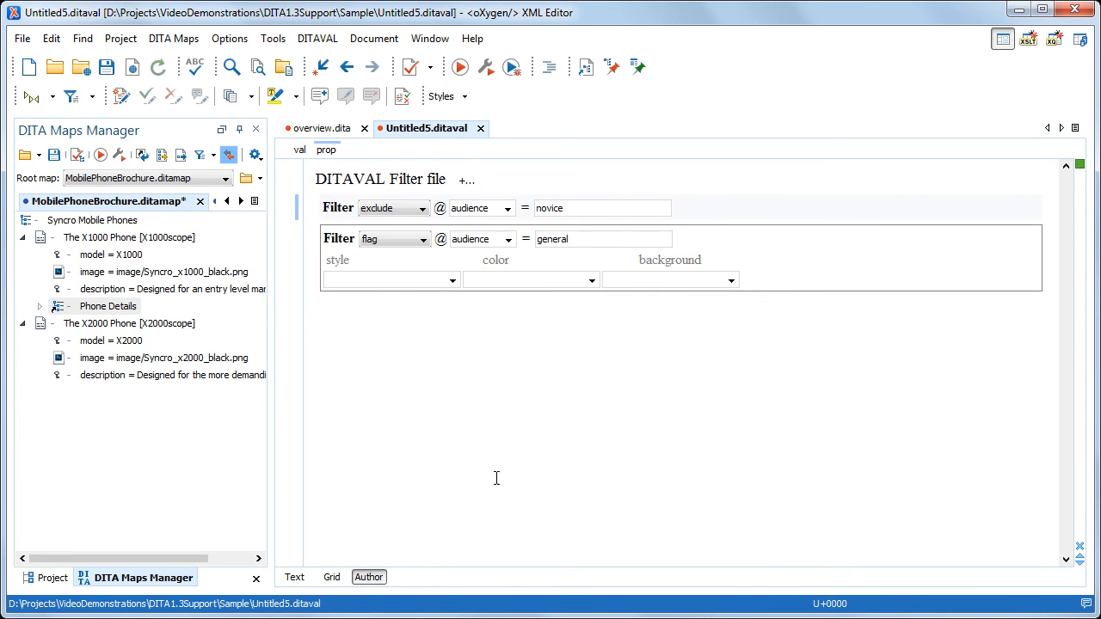
# Remove the flag filter and set the remaining exclude filter to attribute product with value X2000
pyautogui.click(728, 235)
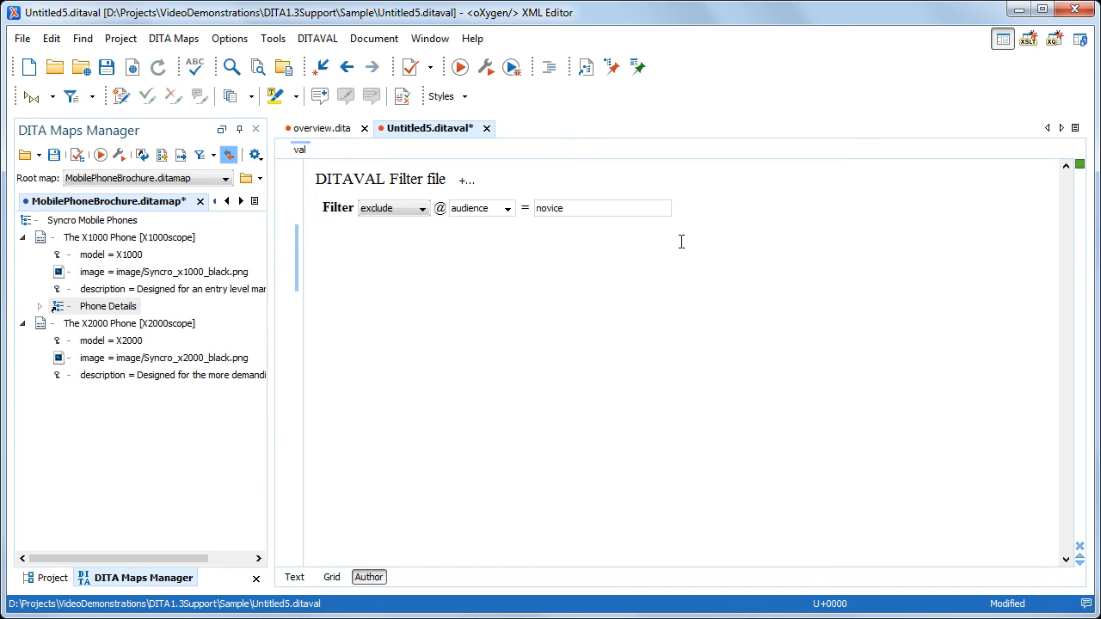
pyautogui.click(508, 210)
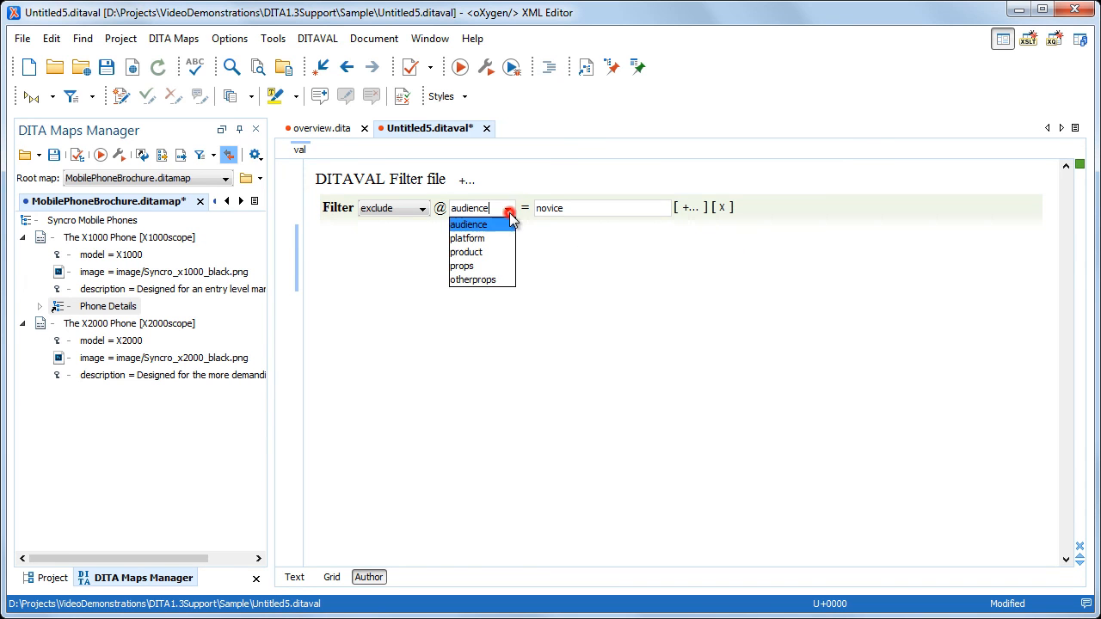
pyautogui.click(478, 251)
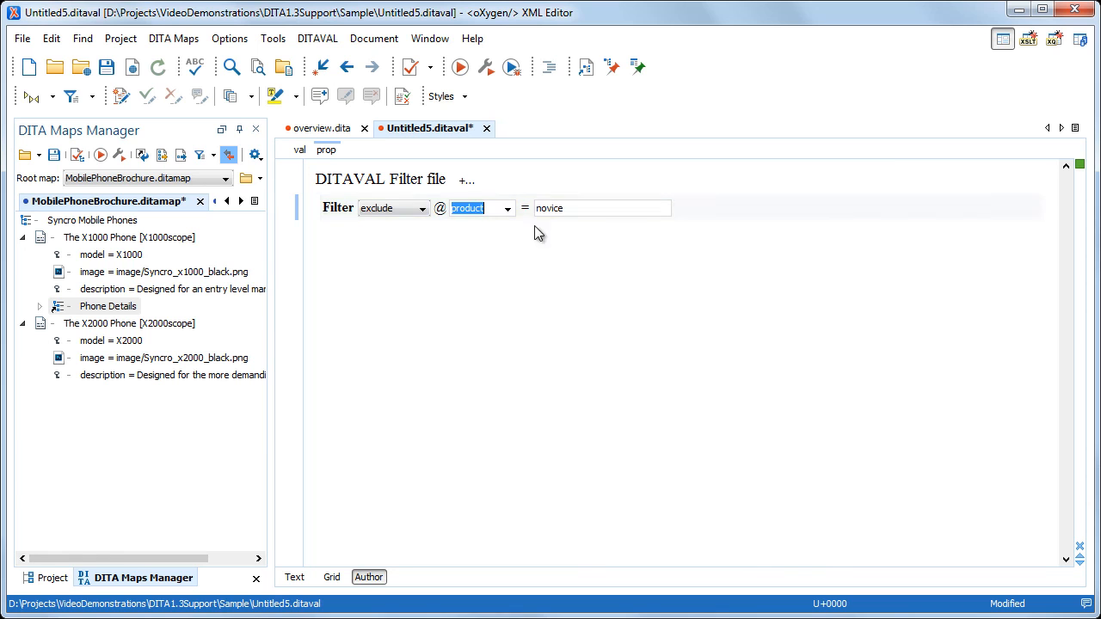
pyautogui.click(570, 209)
pyautogui.doubleClick(568, 209)
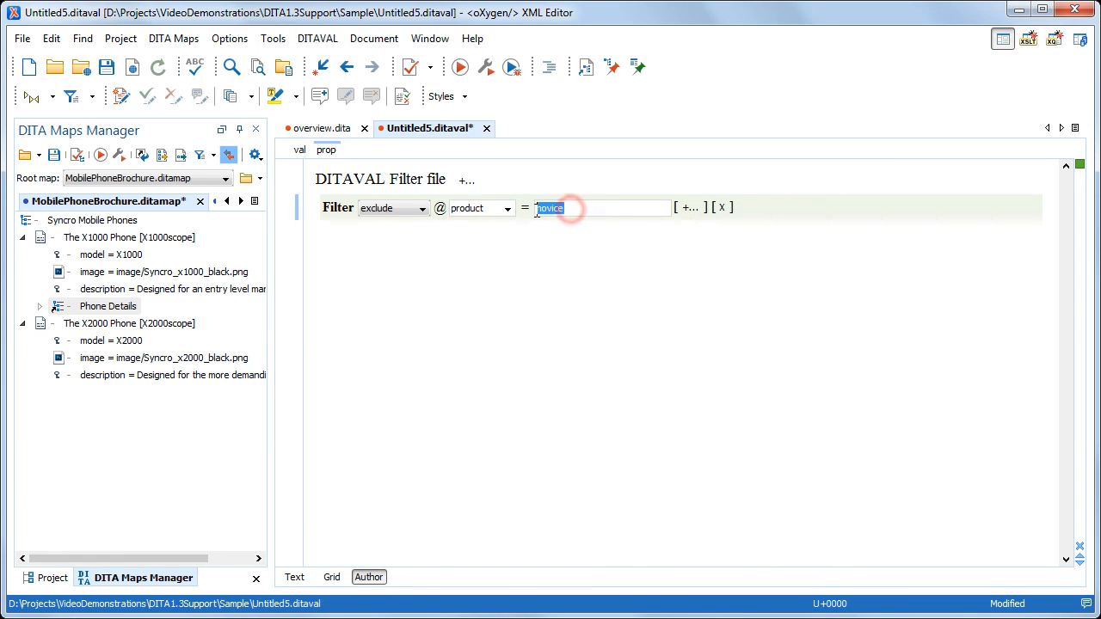
pyautogui.write('X2000')
# Save the new DITAVAL filter file as X1000only in the Sample project's ditaval folder
pyautogui.click(106, 67)
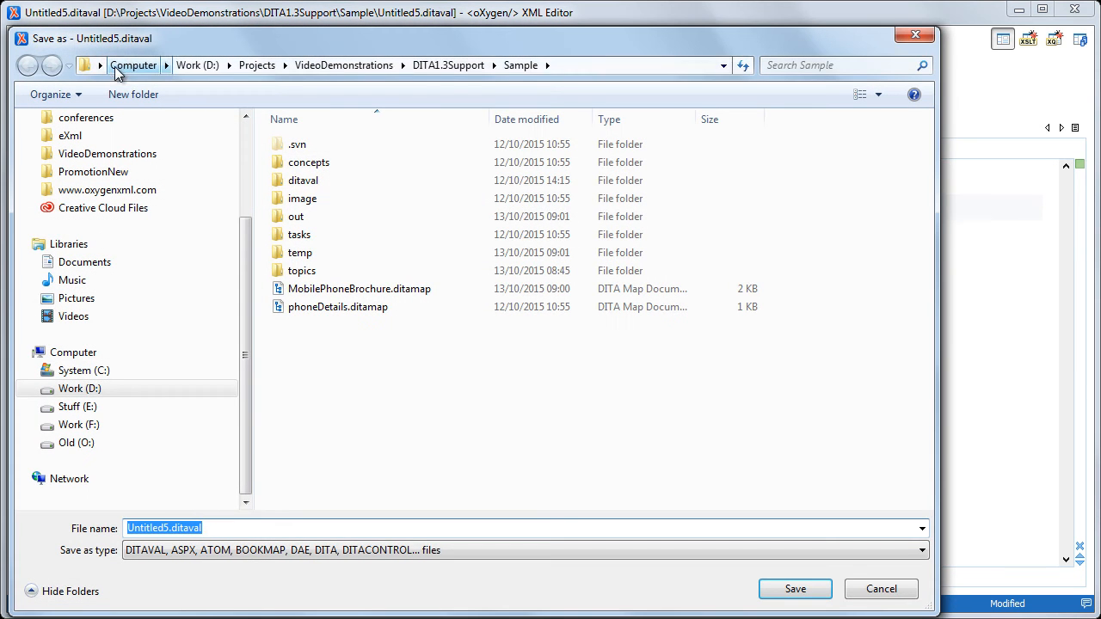
pyautogui.doubleClick(304, 180)
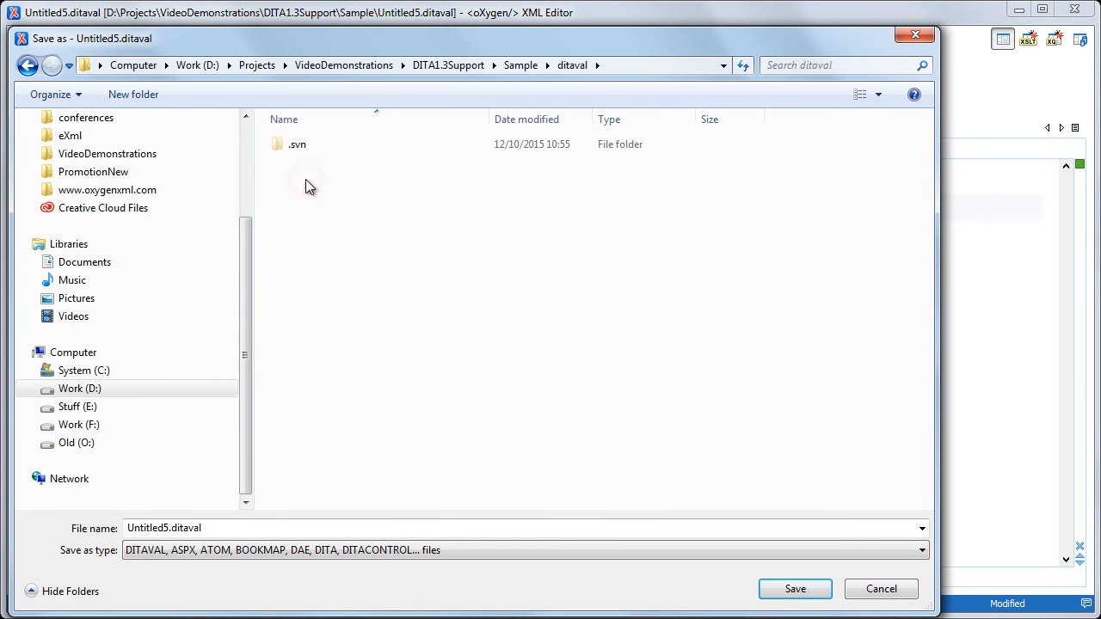
pyautogui.doubleClick(217, 529)
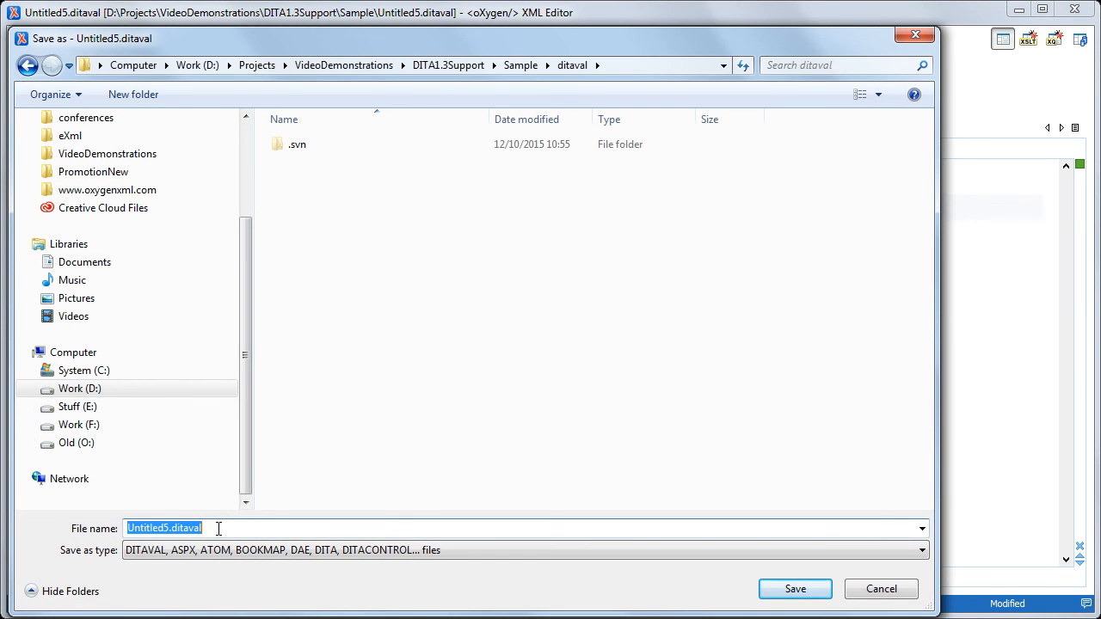
pyautogui.write('X1000only')
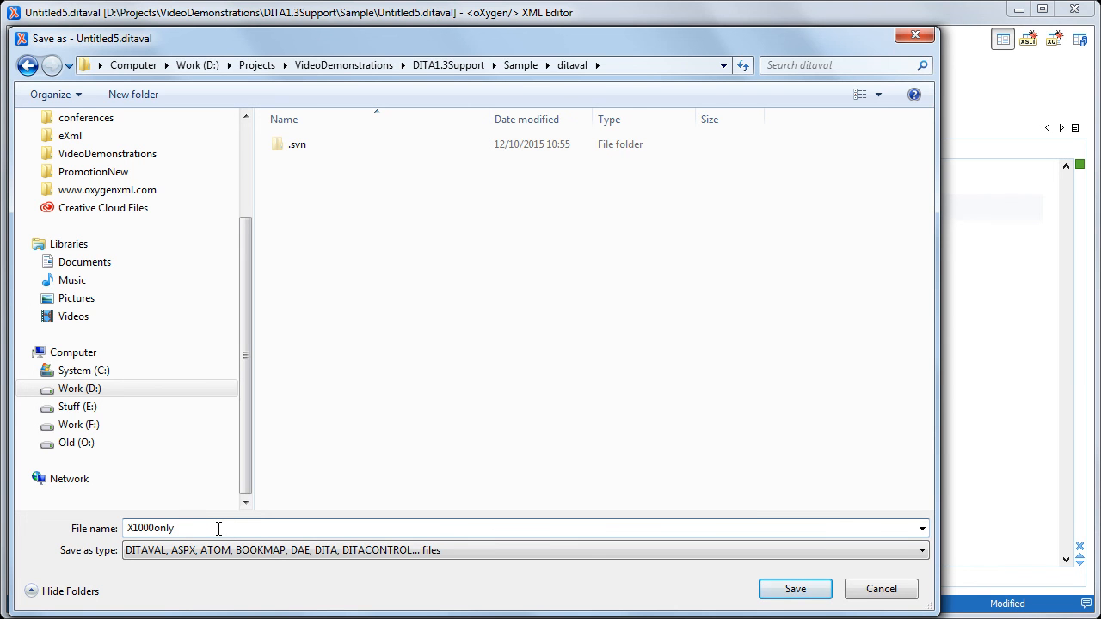
pyautogui.click(791, 588)
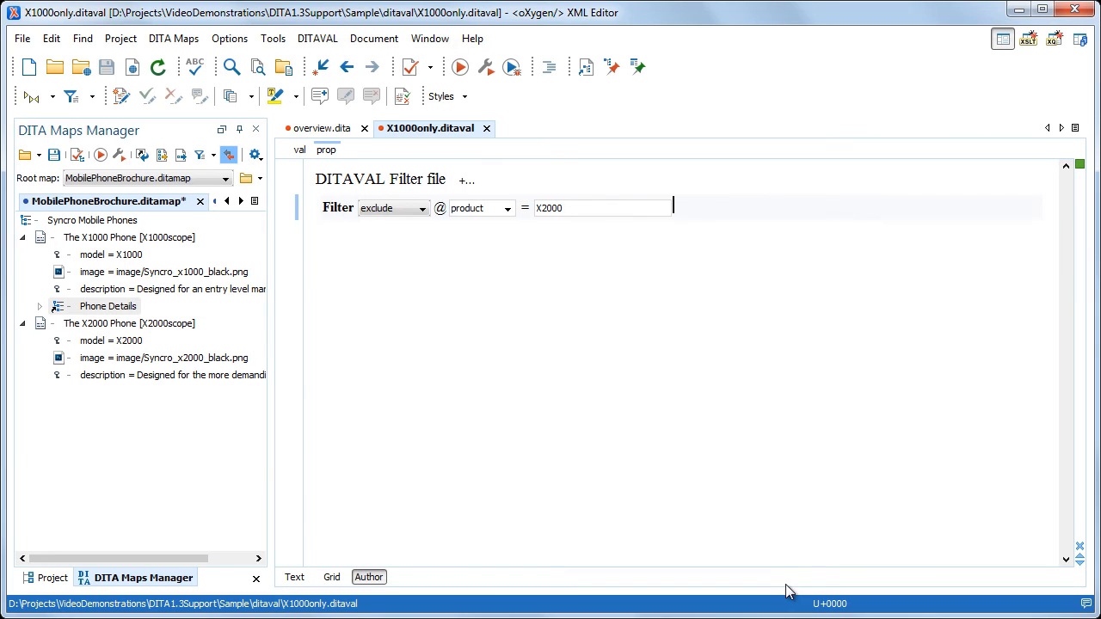
# Append a child DITAVAL reference to ditaval/X1000only.ditaval under the Phone Details reference of the X1000 phone
pyautogui.rightClick(109, 308)
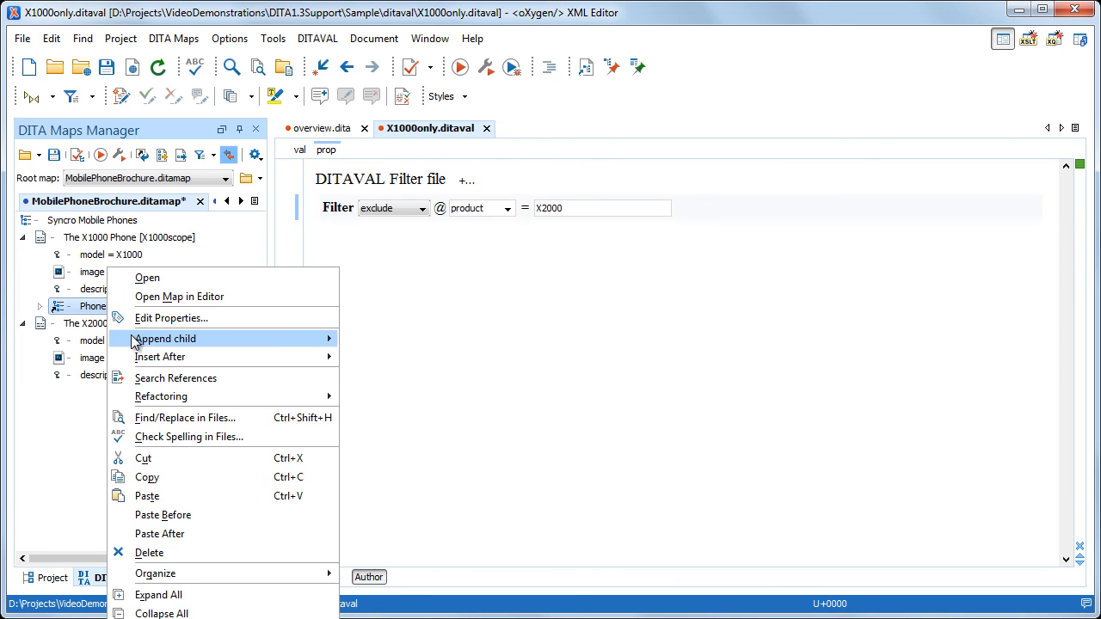
pyautogui.moveTo(133, 342)
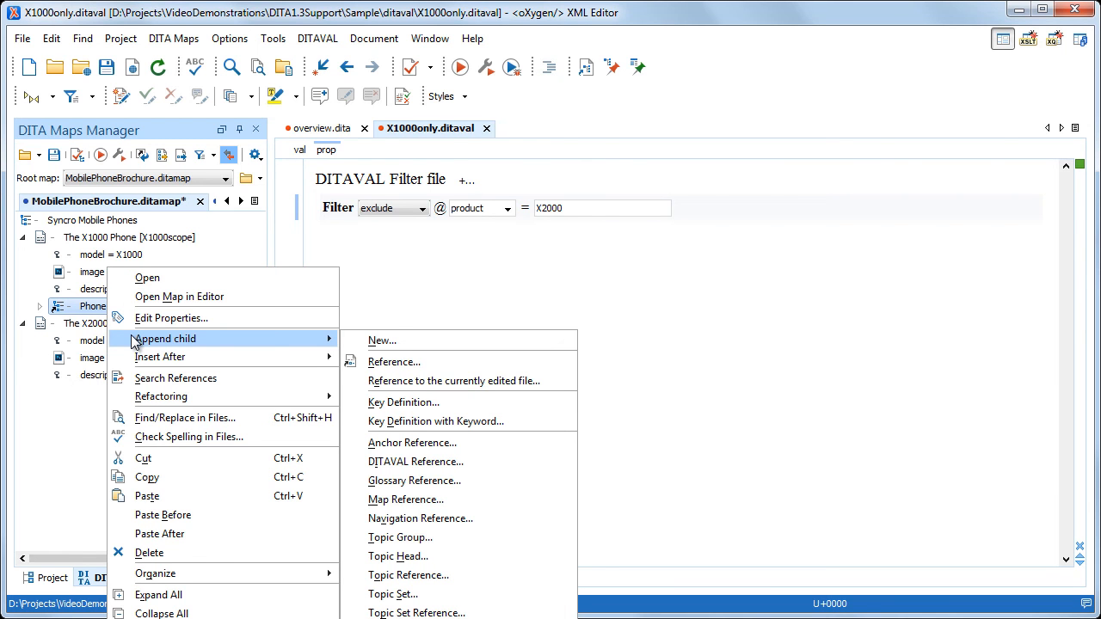
pyautogui.click(413, 463)
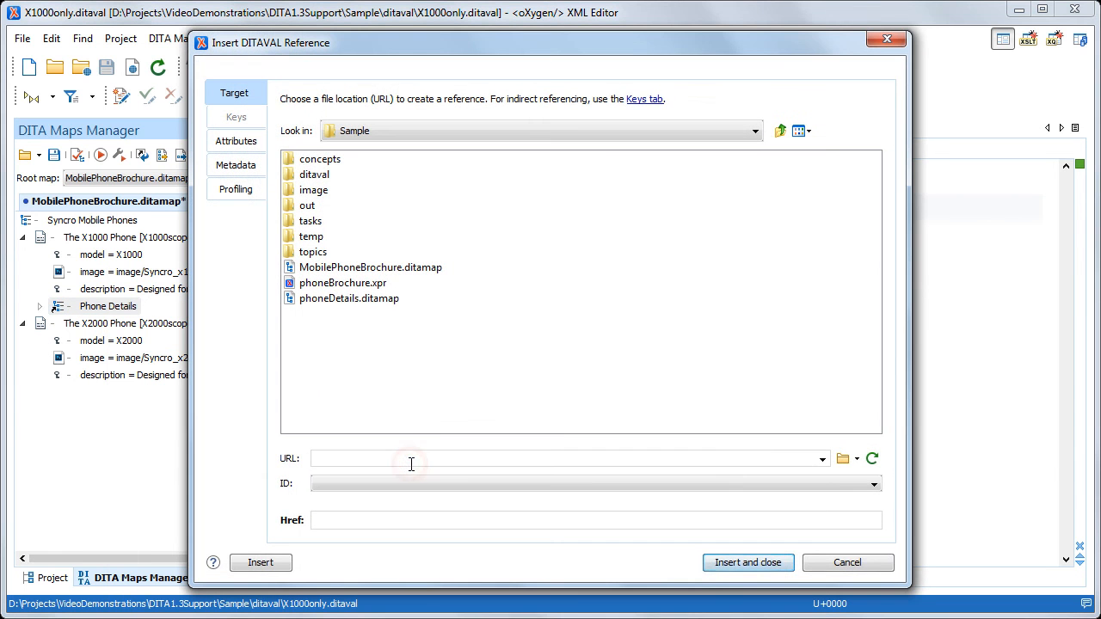
pyautogui.doubleClick(315, 174)
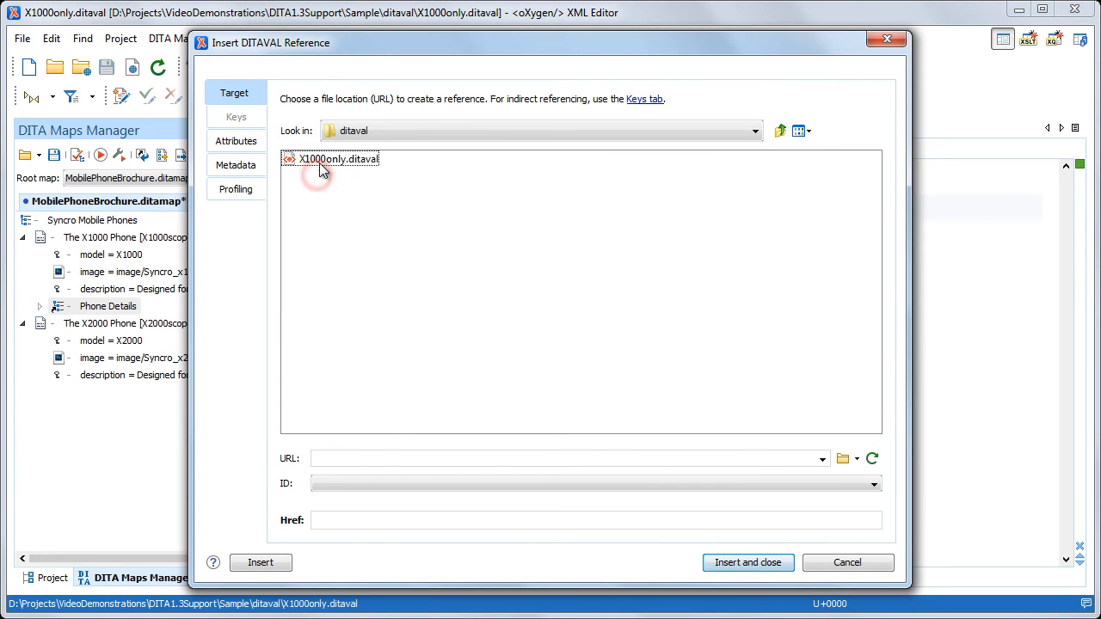
pyautogui.click(320, 160)
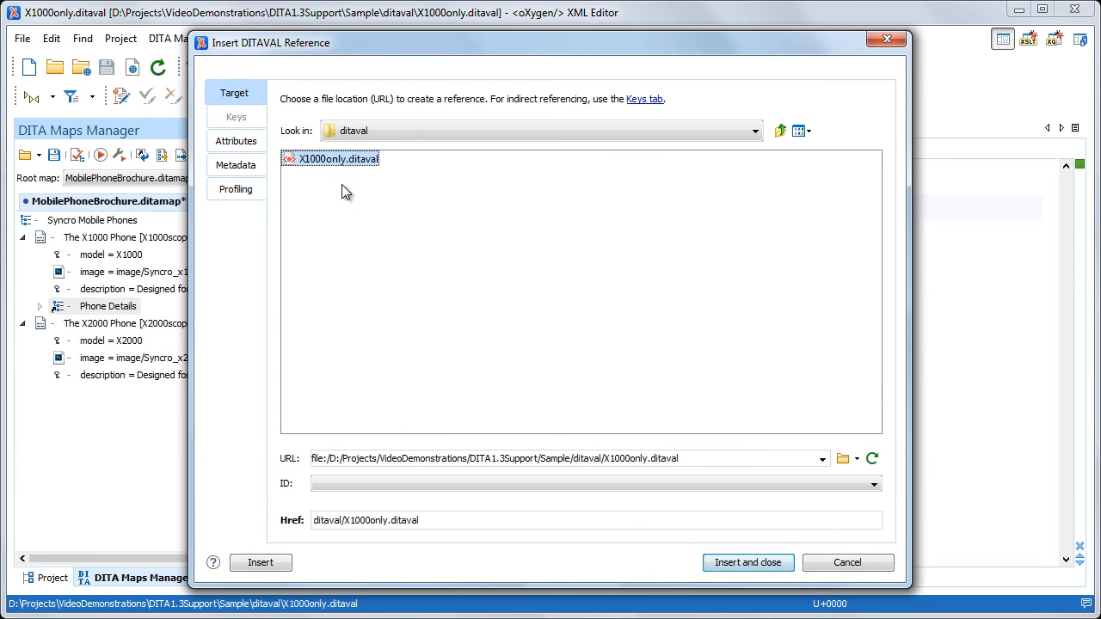
pyautogui.click(721, 561)
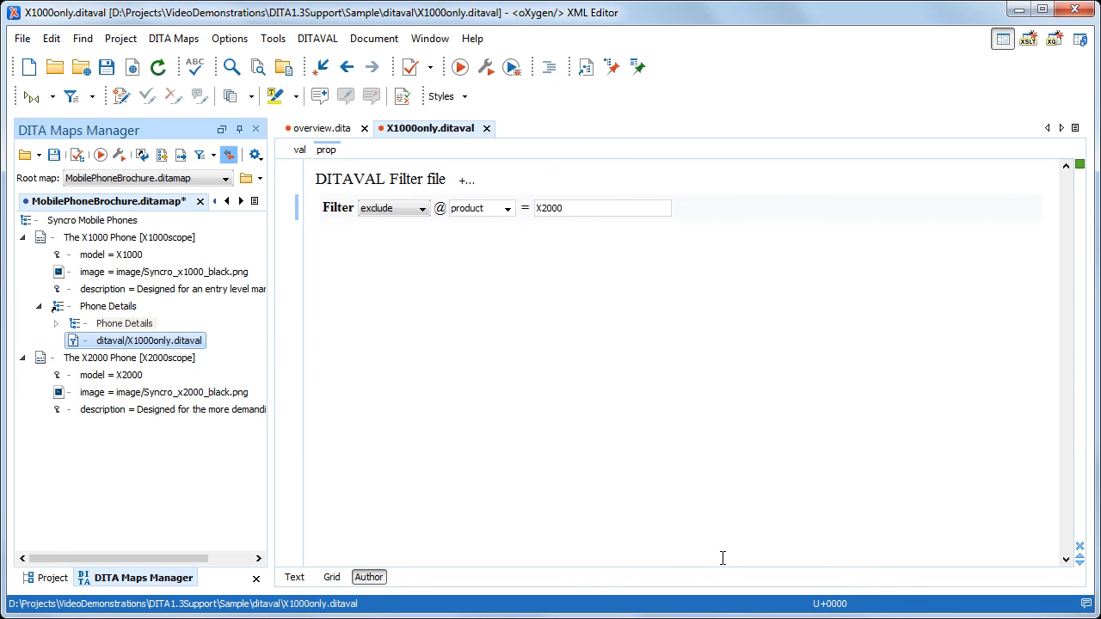
# Append a child topic reference to phoneDetails.ditamap under the X2000scope topic reference
pyautogui.rightClick(152, 358)
pyautogui.moveTo(193, 356)
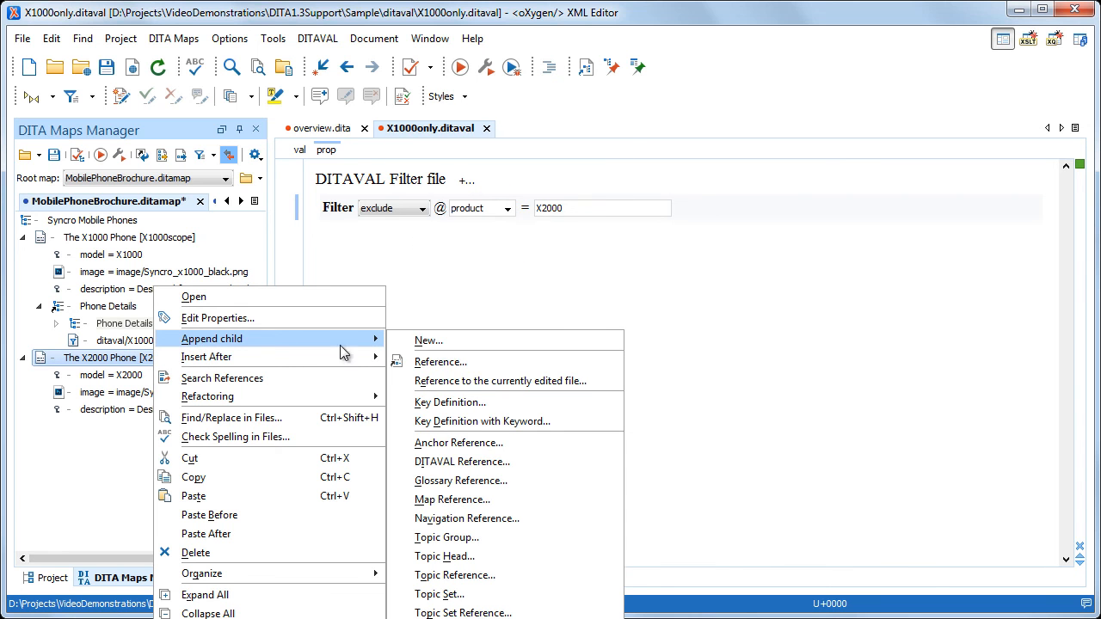
pyautogui.click(444, 578)
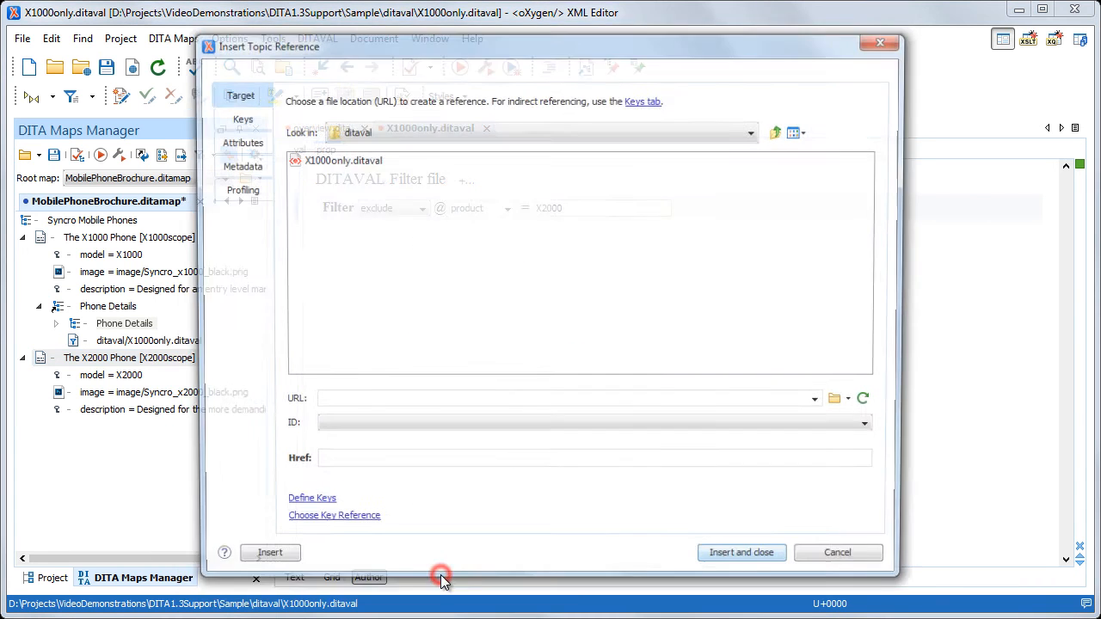
pyautogui.click(781, 131)
pyautogui.doubleClick(391, 299)
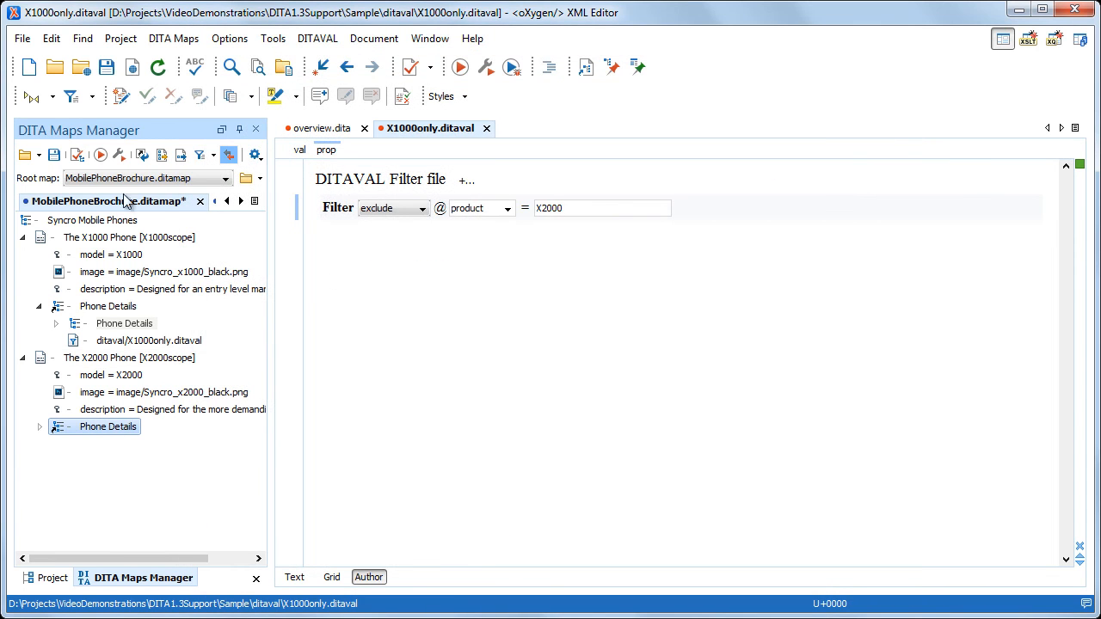
# Create a second document from the DITAVAL Filter template and show it in Author mode
pyautogui.click(31, 72)
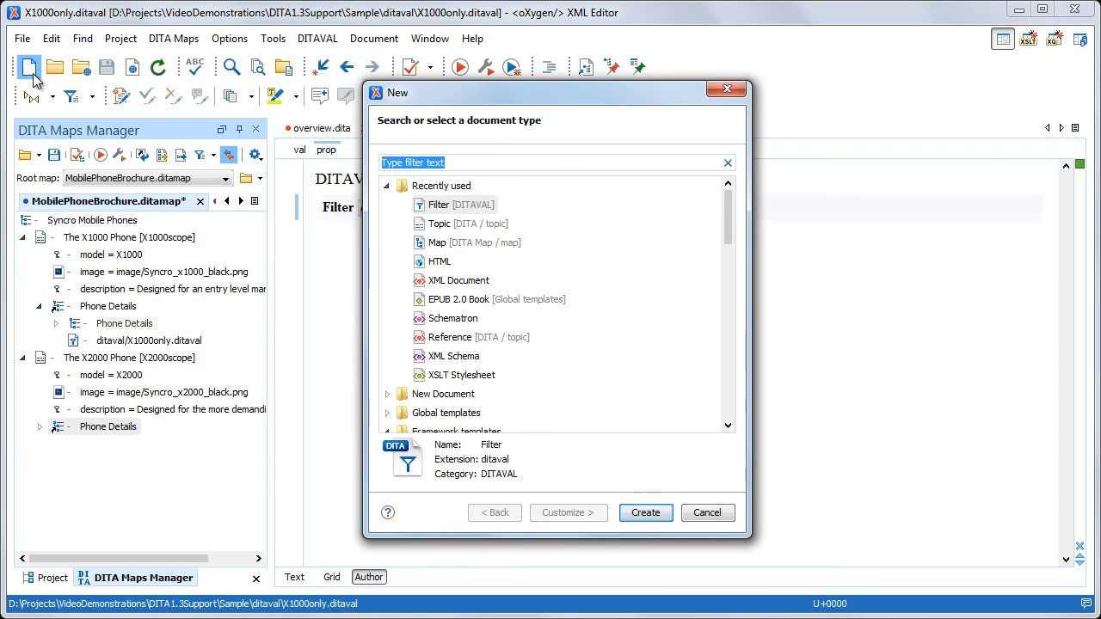
pyautogui.click(430, 205)
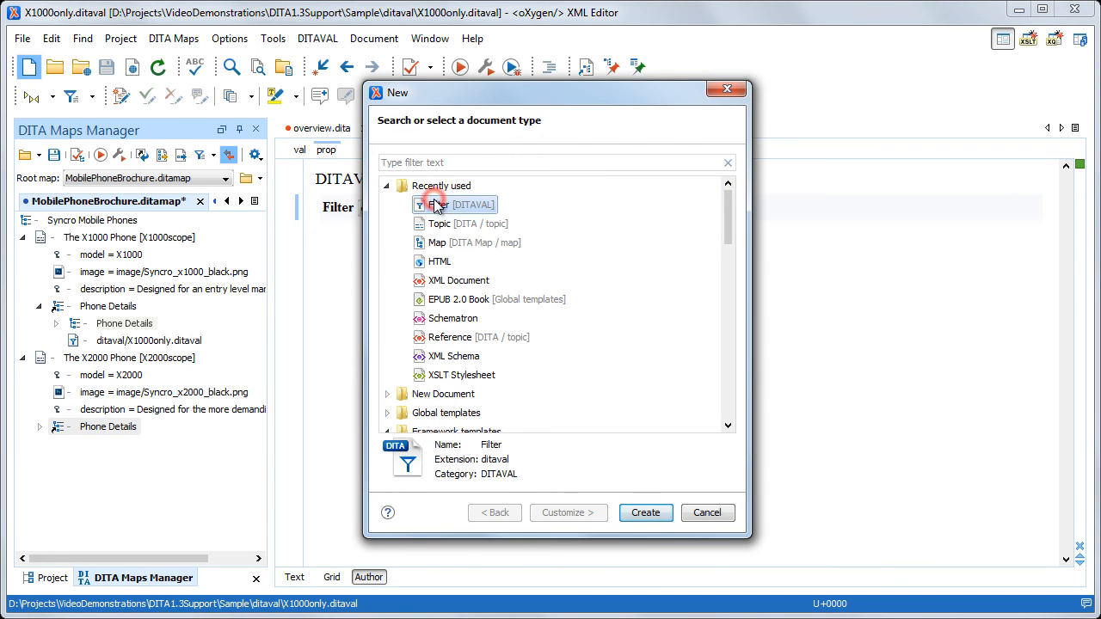
pyautogui.click(641, 512)
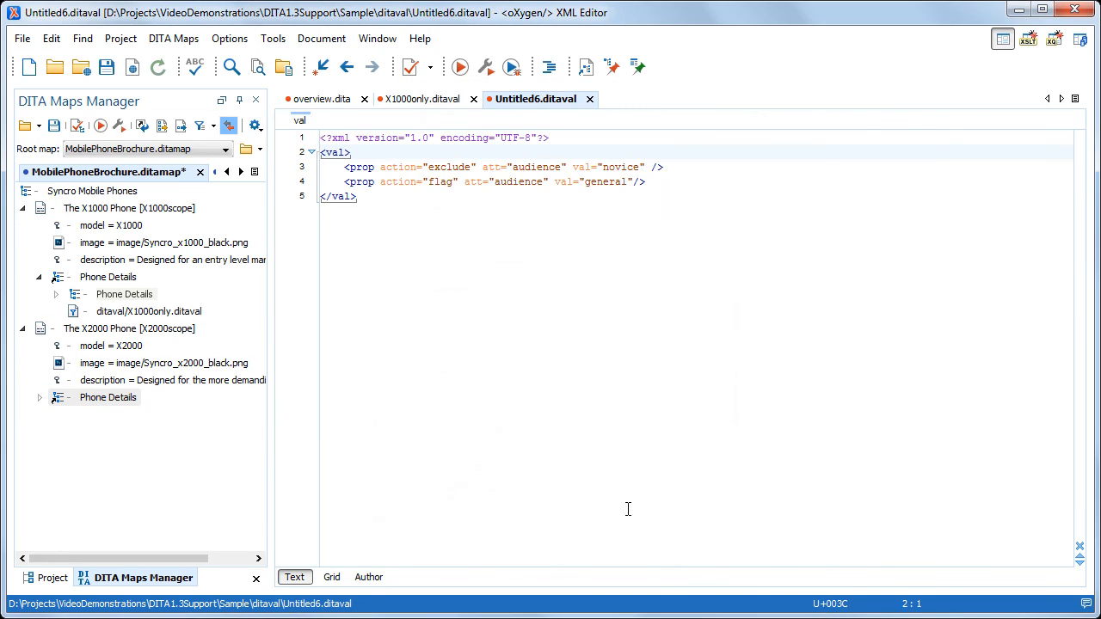
pyautogui.click(368, 577)
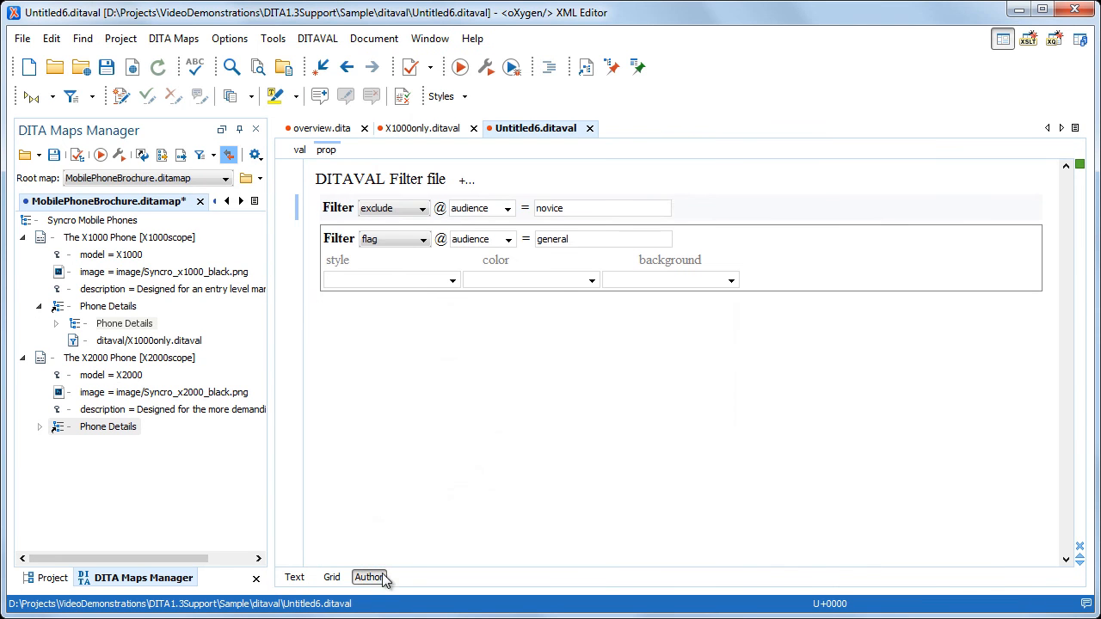
# Remove the flag filter and set the remaining exclude filter to attribute product with value X1000
pyautogui.click(723, 236)
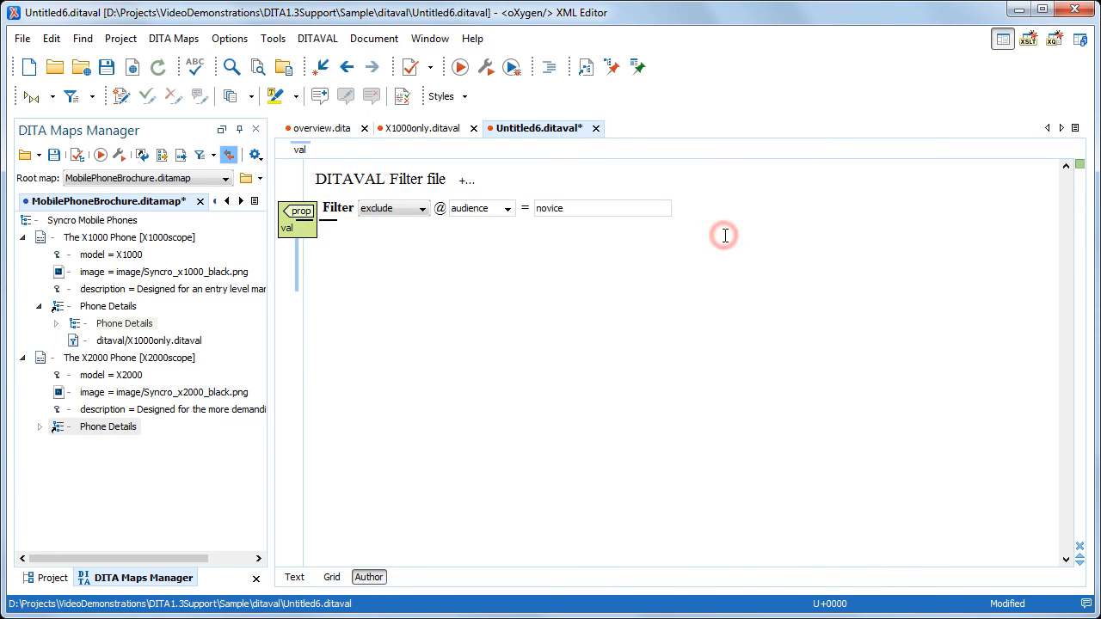
pyautogui.click(508, 209)
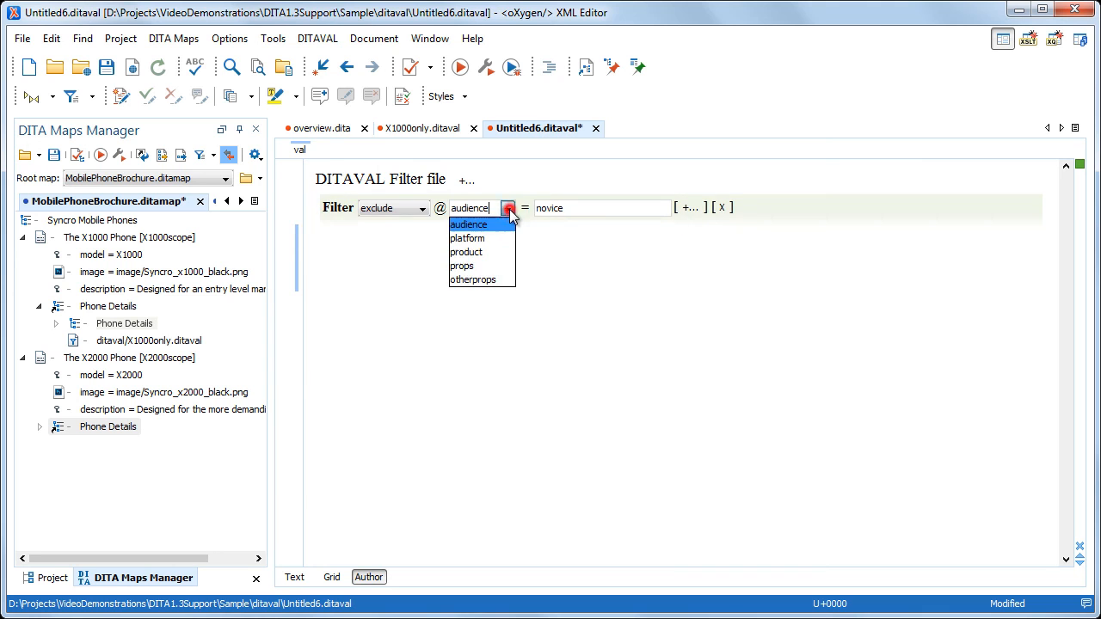
pyautogui.click(486, 251)
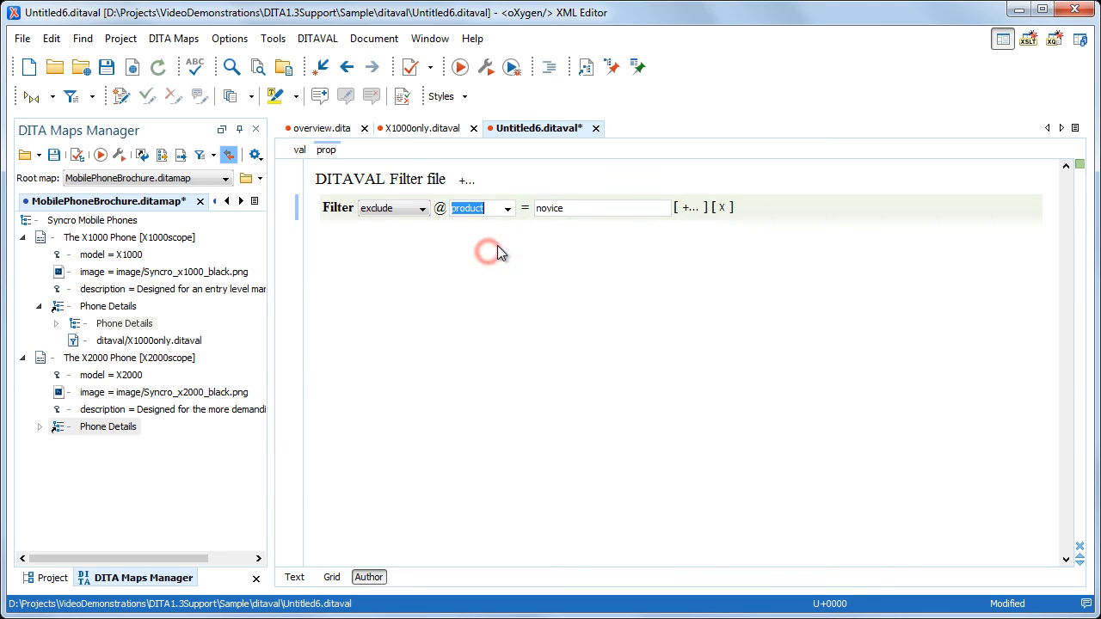
pyautogui.doubleClick(571, 210)
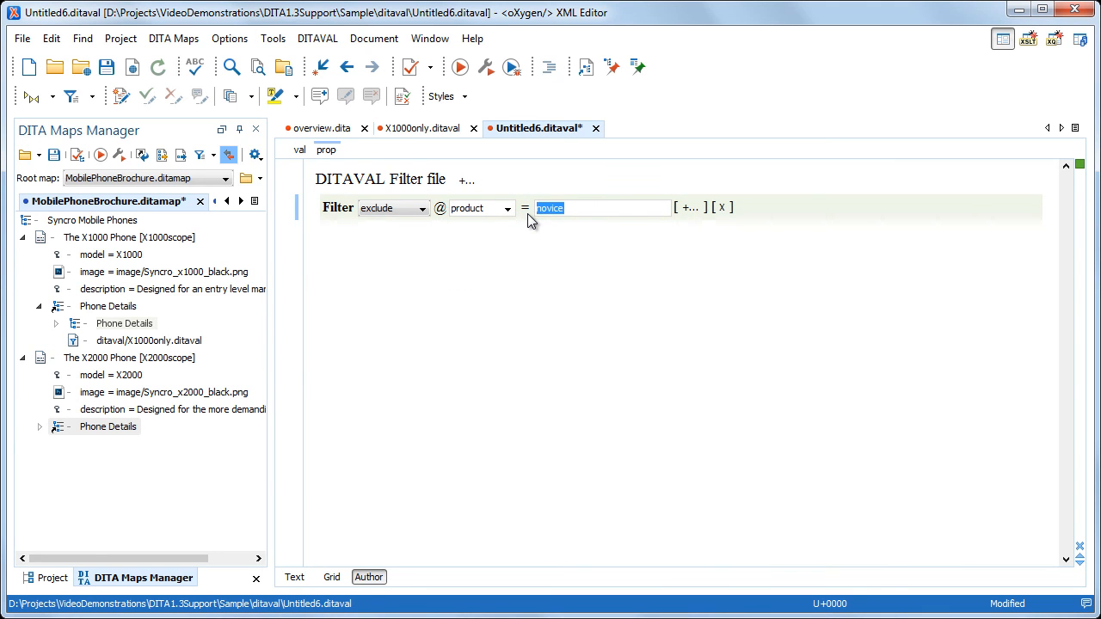
pyautogui.write('X1000')
# Save the second DITAVAL filter file as X2000only in the ditaval folder
pyautogui.click(106, 66)
pyautogui.write('X2000on')
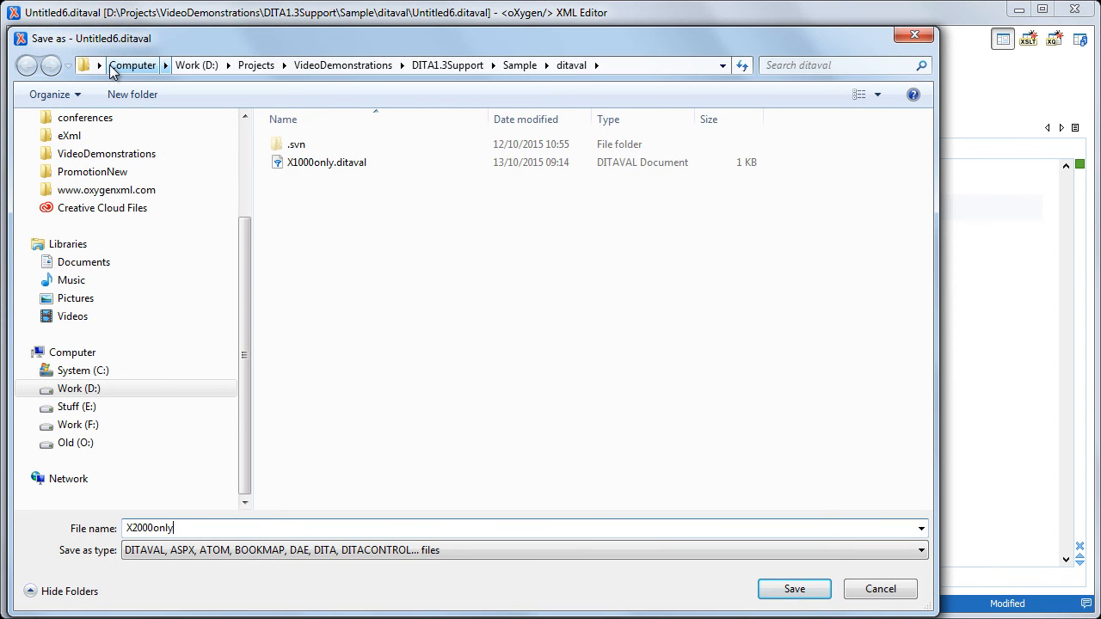
pyautogui.click(779, 590)
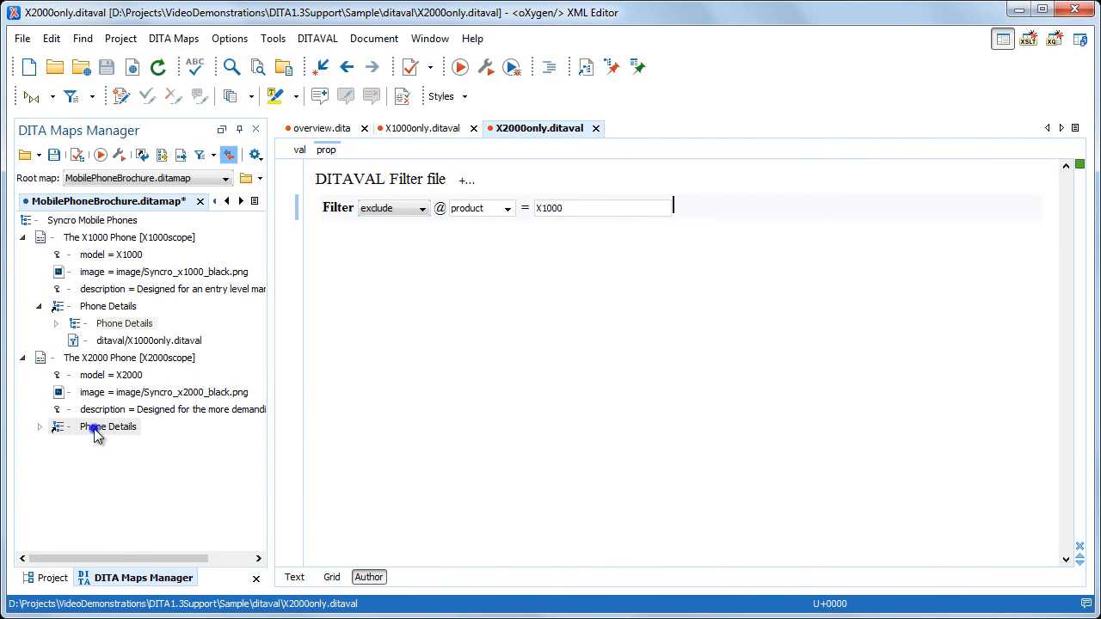
# Append a child DITAVAL reference to ditaval/X2000only.ditaval under the Phone Details reference of the X2000 phone
pyautogui.rightClick(95, 432)
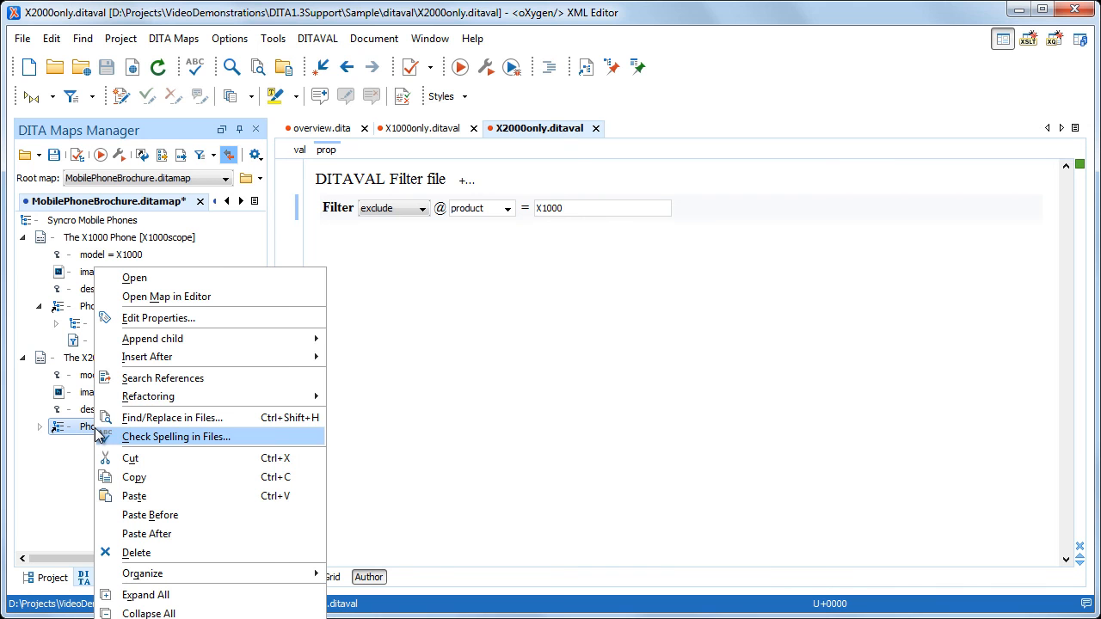
pyautogui.moveTo(233, 343)
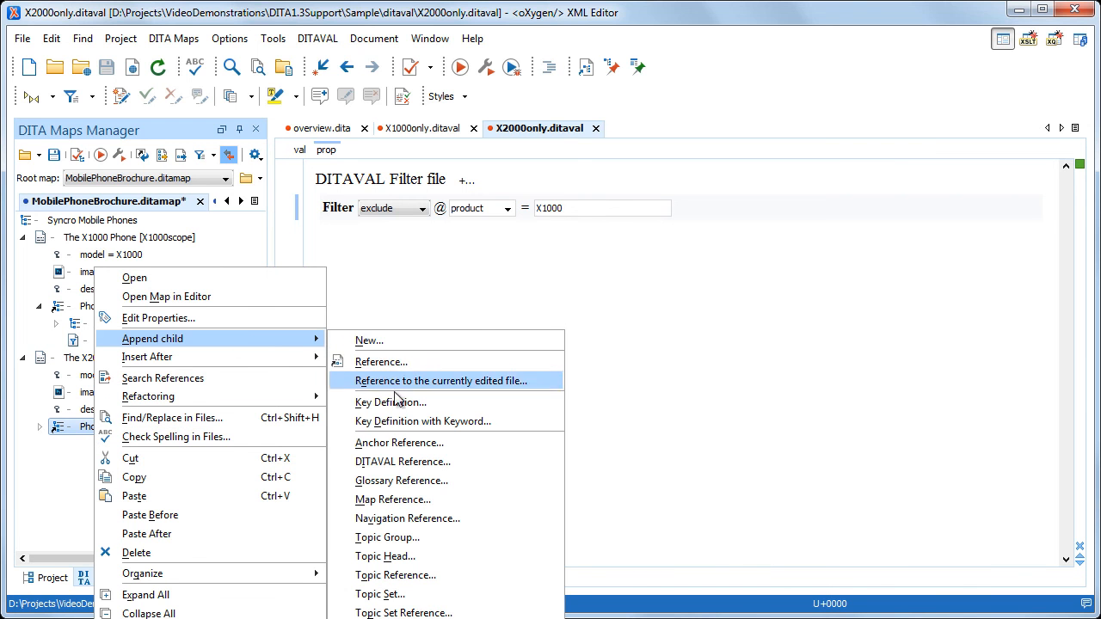
pyautogui.click(401, 462)
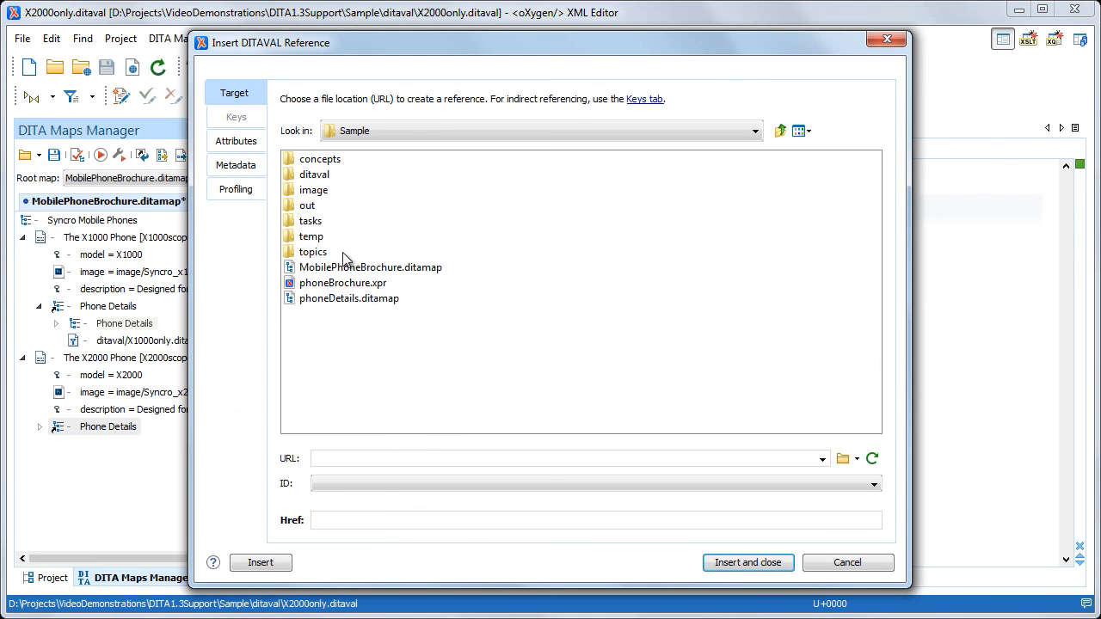
pyautogui.doubleClick(317, 176)
pyautogui.click(323, 175)
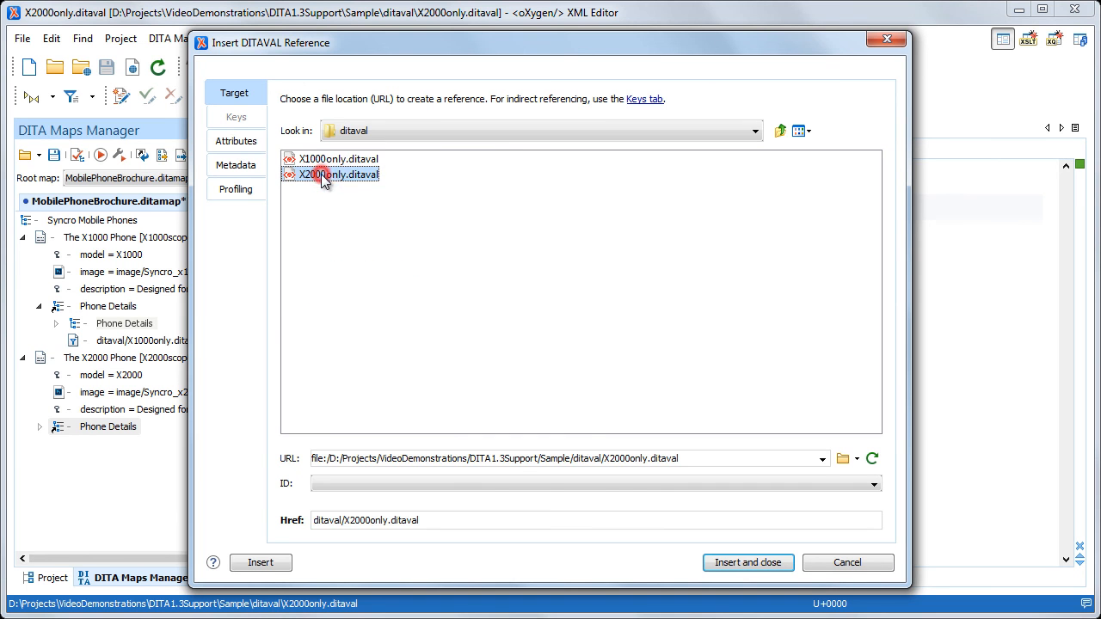
pyautogui.click(712, 560)
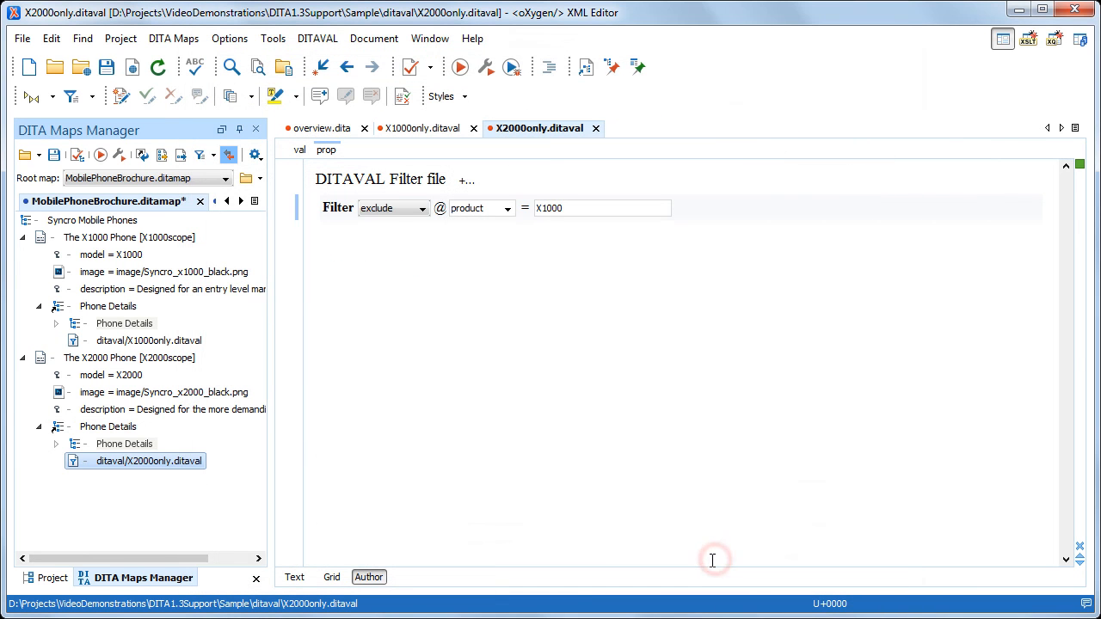
# Save the MobilePhoneBrochure map and publish it to PDF to review the content for both phones
pyautogui.click(55, 155)
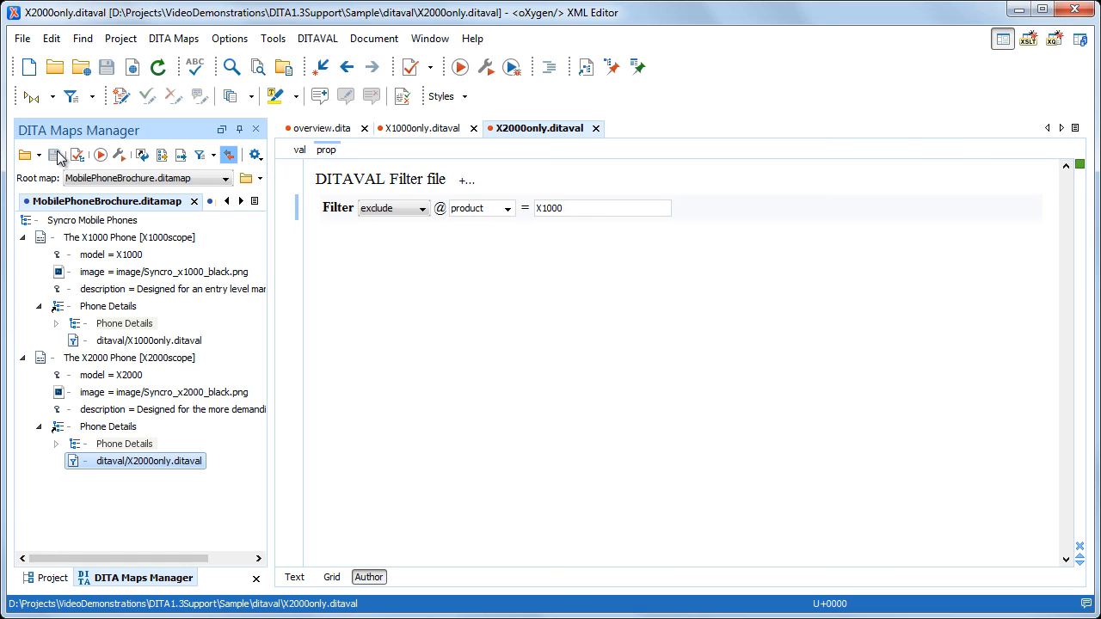
pyautogui.click(100, 155)
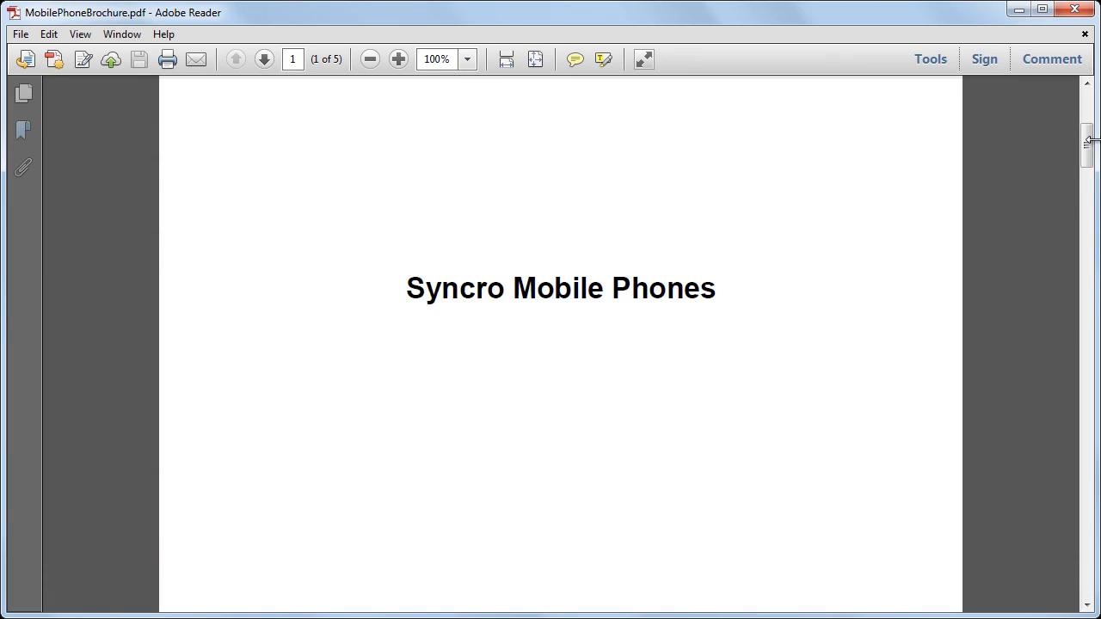
pyautogui.scroll(-5, 1091, 140)
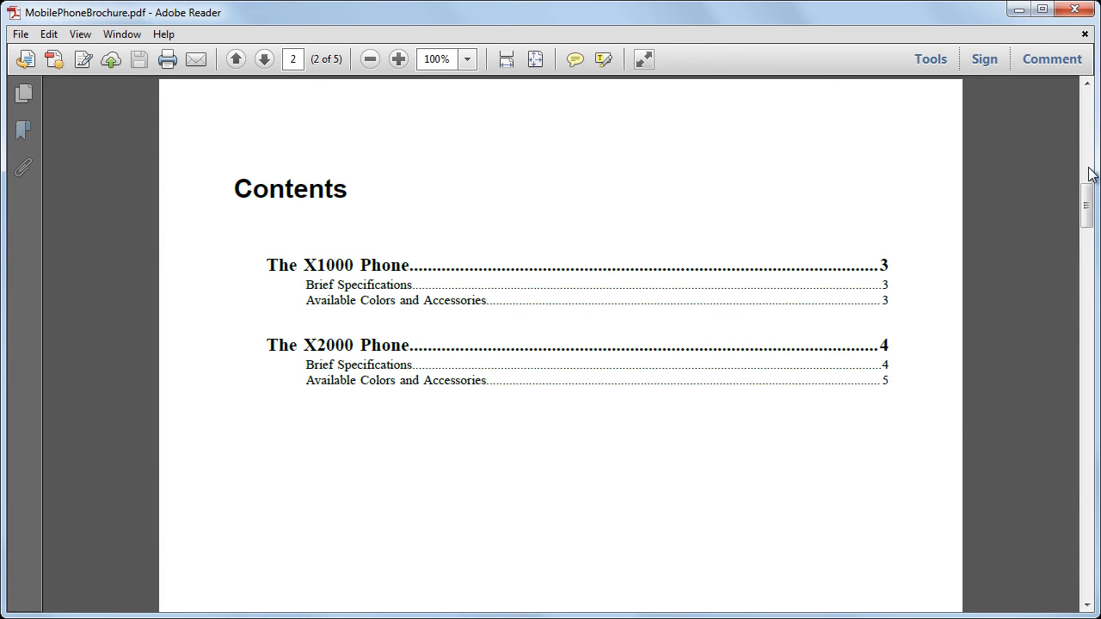
pyautogui.moveTo(1087, 195); pyautogui.dragTo(1091, 518)
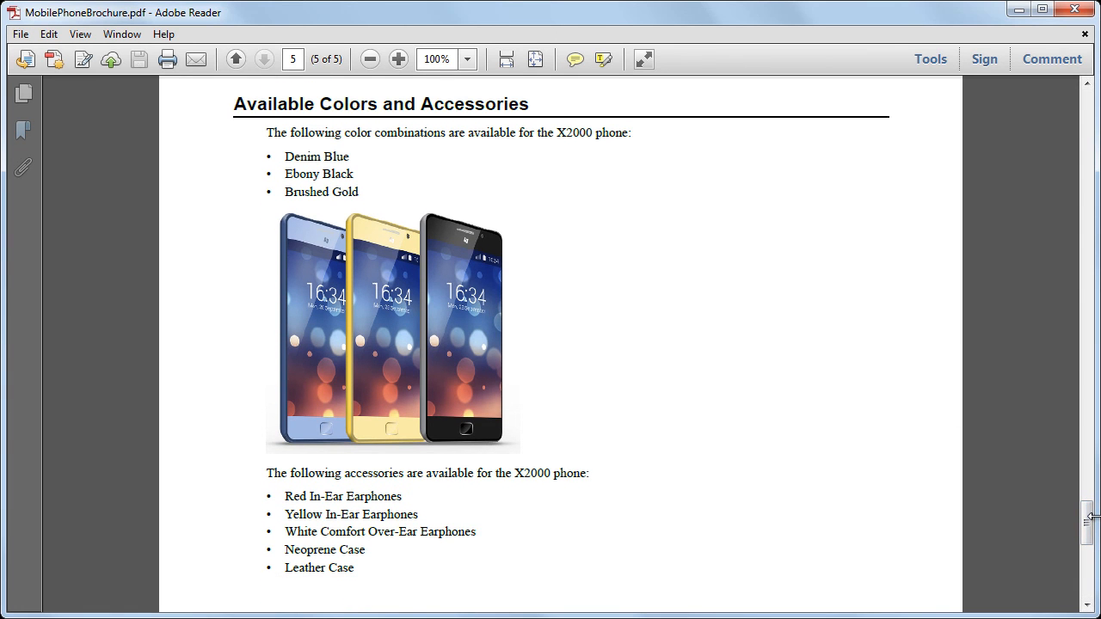